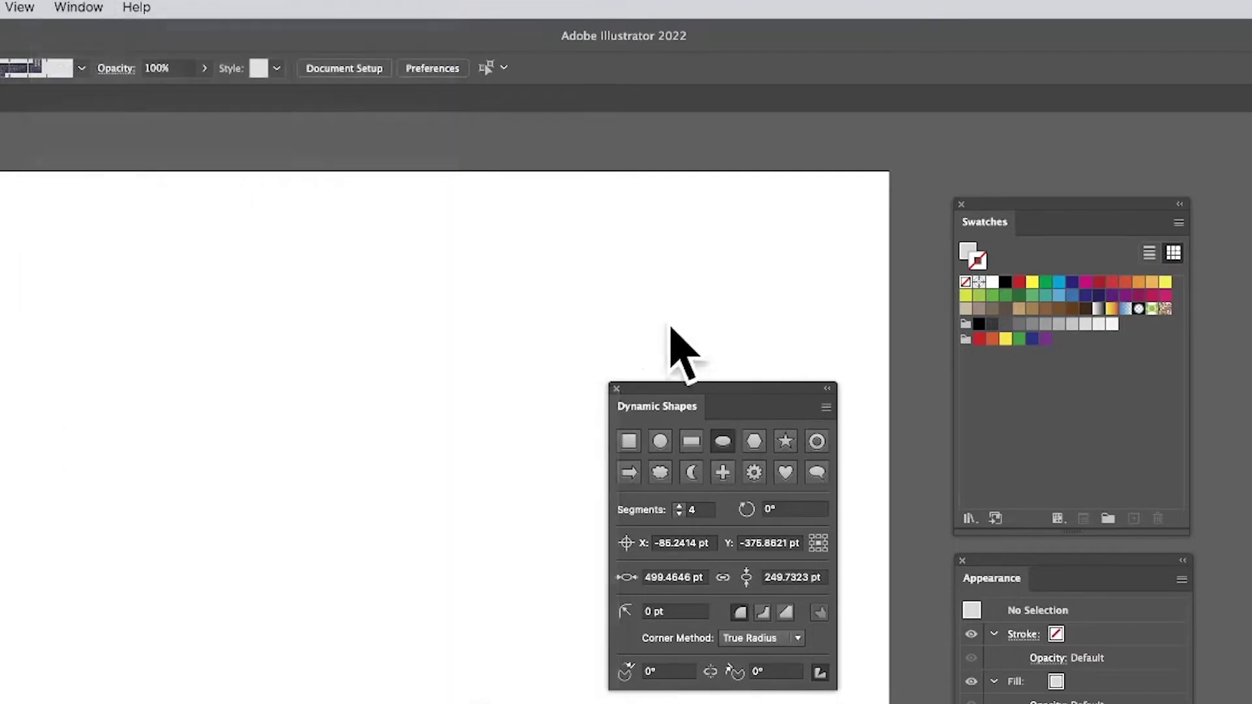
Step: Choose the square as the dynamic shape and review the Dynamic Shapes preferences without changing them
{"action": "left_click", "coordinate": [676, 349]}
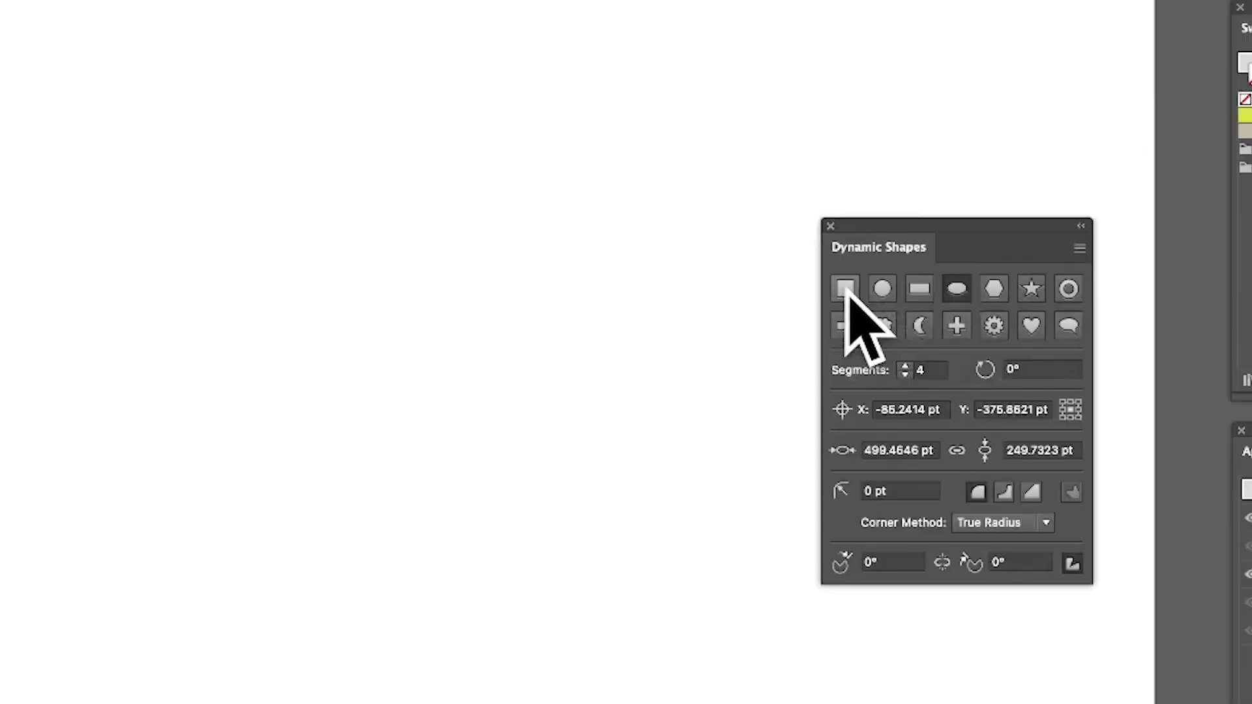
{"action": "left_click", "coordinate": [846, 289]}
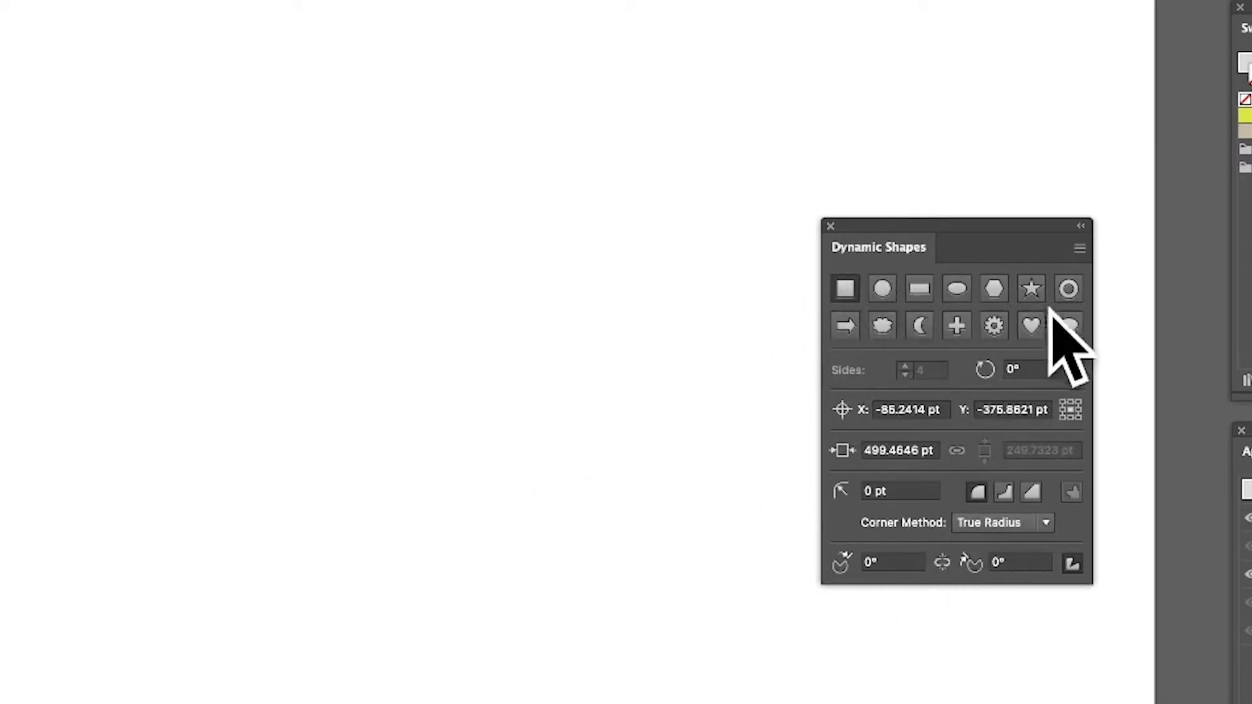
{"action": "left_click", "coordinate": [1079, 249]}
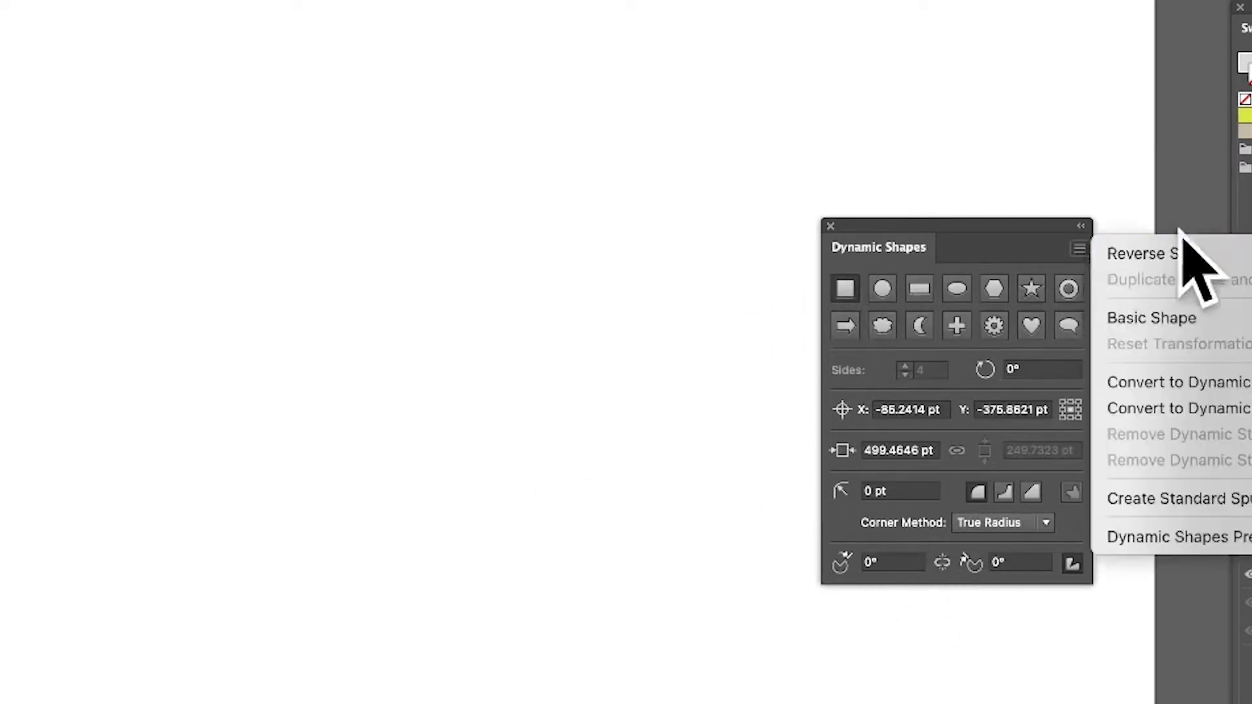
{"action": "left_click", "coordinate": [1190, 540]}
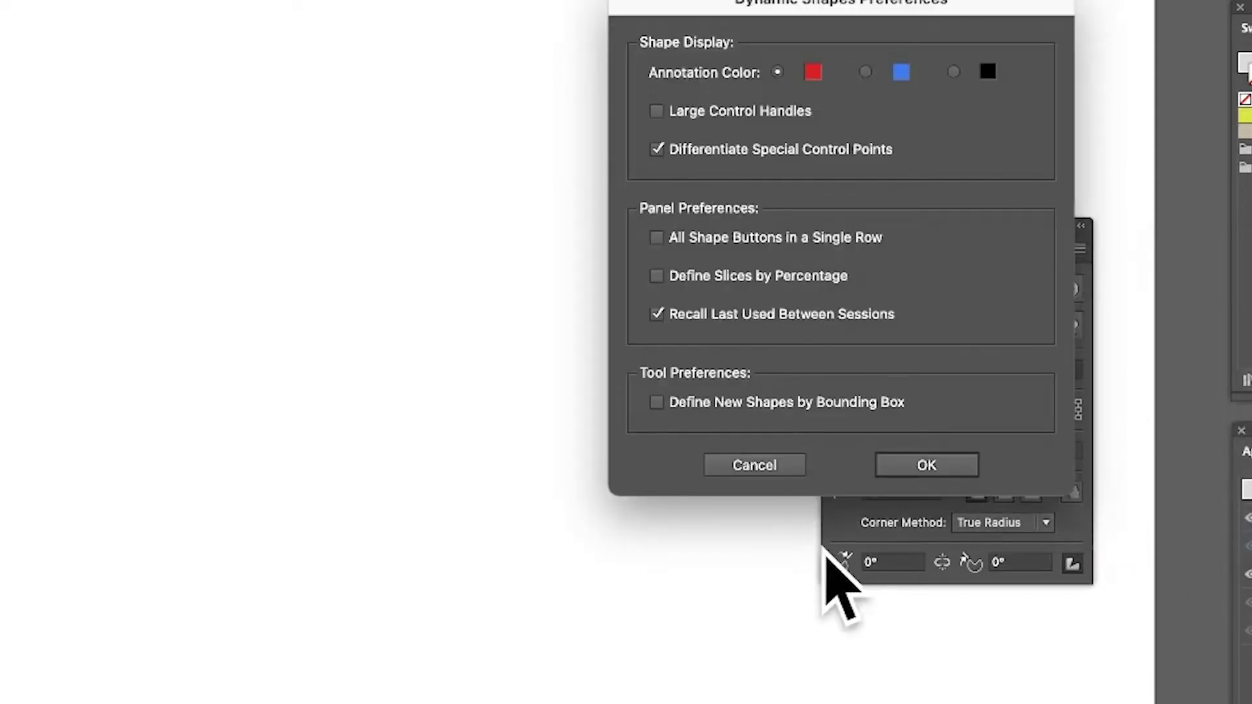
{"action": "left_click", "coordinate": [776, 464]}
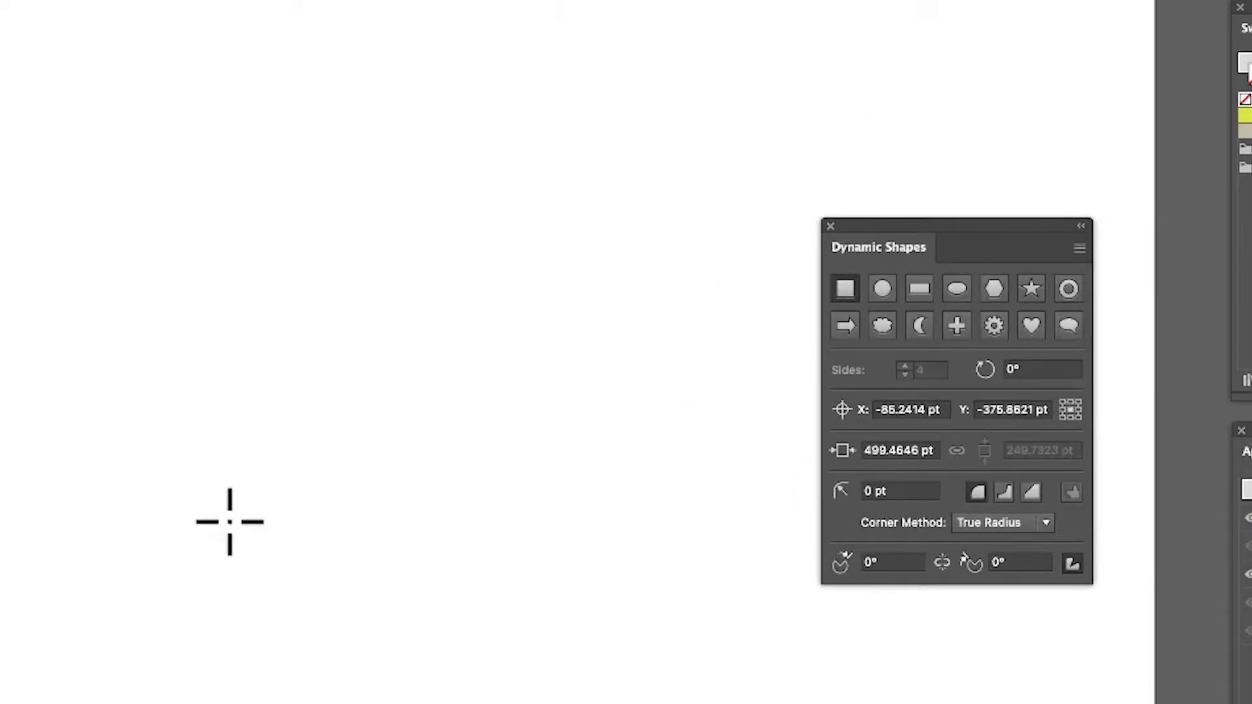
Step: Draw a trial square about 288 pt wide, rotated about 132°, and delete it
{"action": "left_click_drag", "start_coordinate": [408, 404], "coordinate": [732, 419]}
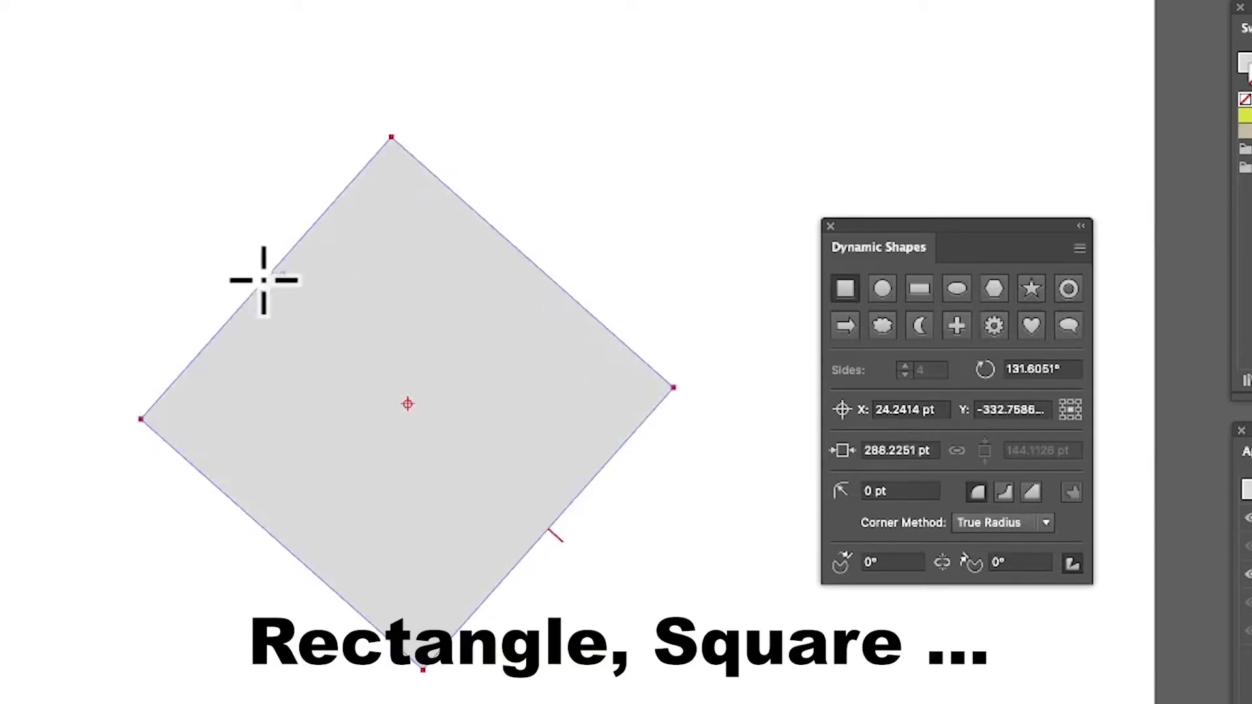
{"action": "key", "text": "a"}
{"action": "key", "text": "Delete"}
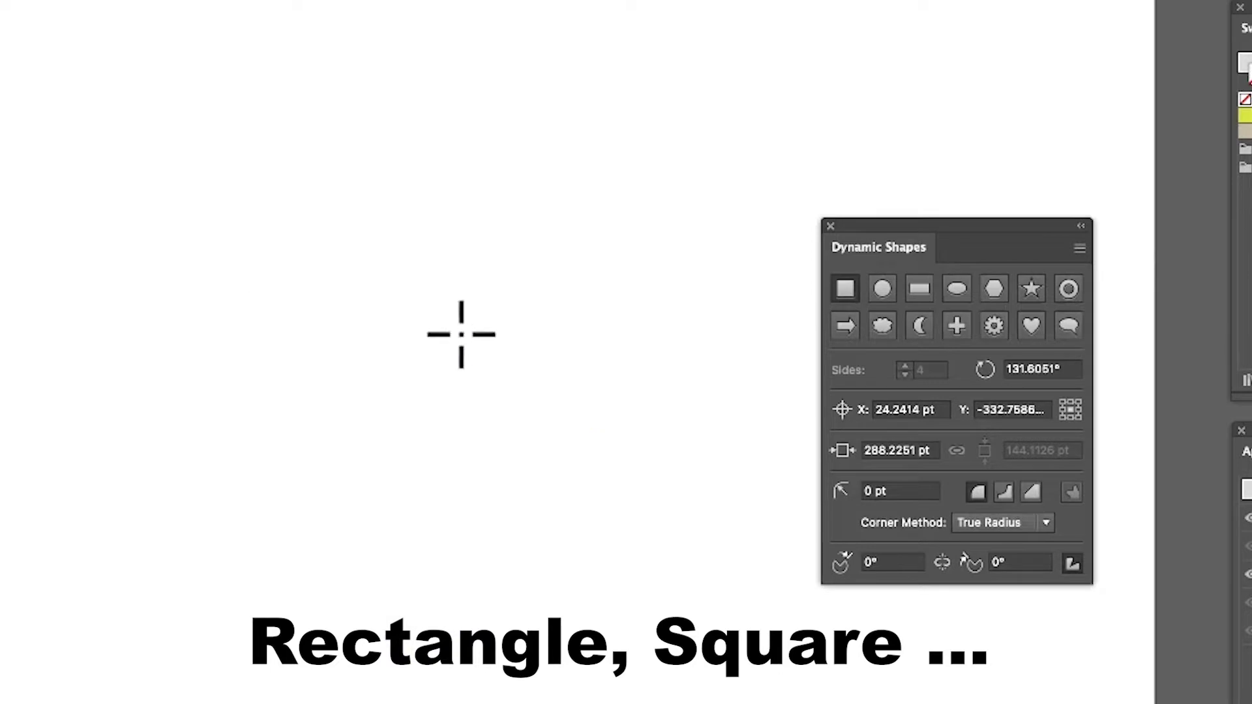
Step: Draw a square rotated about 48.6° near the middle of the artboard and resize it to about 301 pt wide
{"action": "left_click_drag", "start_coordinate": [461, 335], "coordinate": [626, 190]}
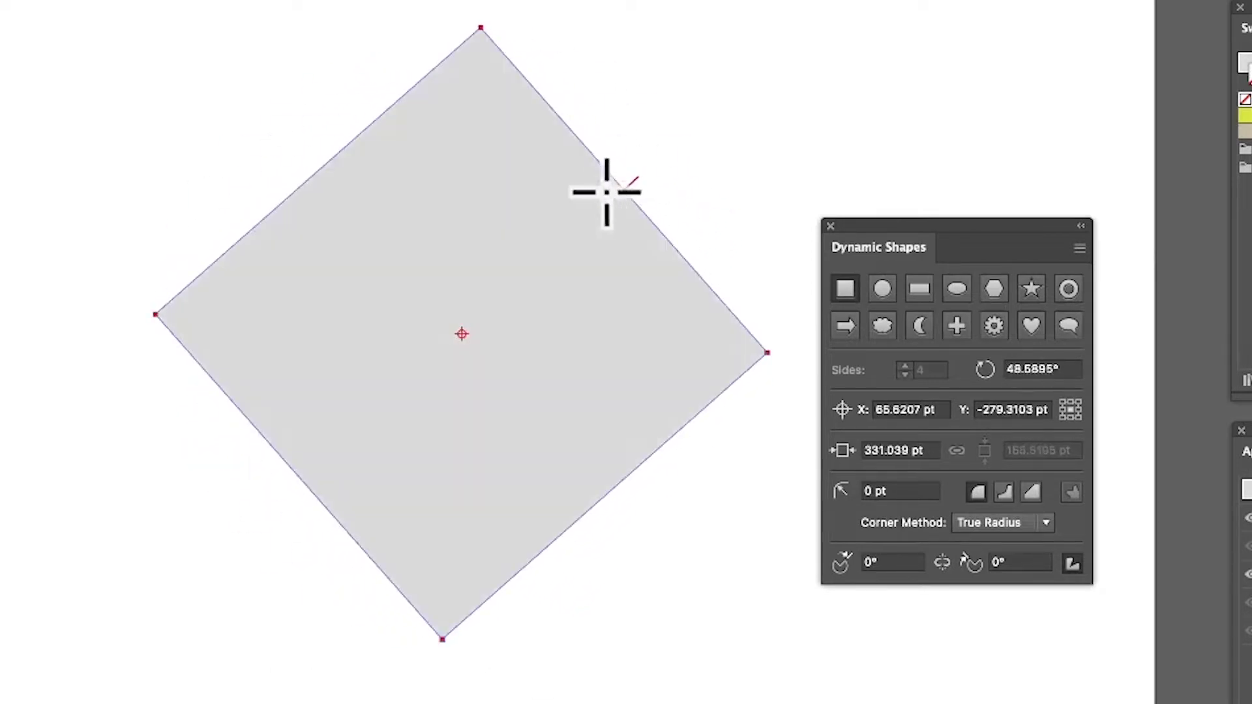
{"action": "left_click_drag", "start_coordinate": [483, 31], "coordinate": [509, 64]}
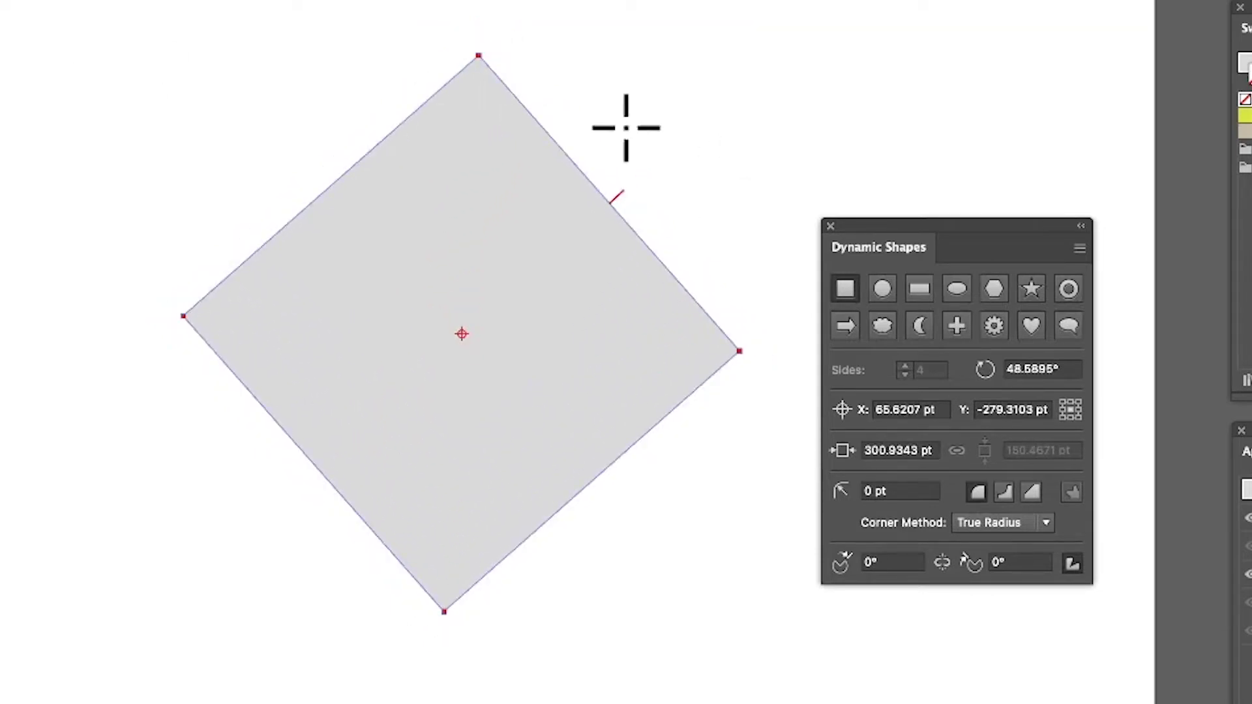
{"action": "left_click", "coordinate": [1064, 368]}
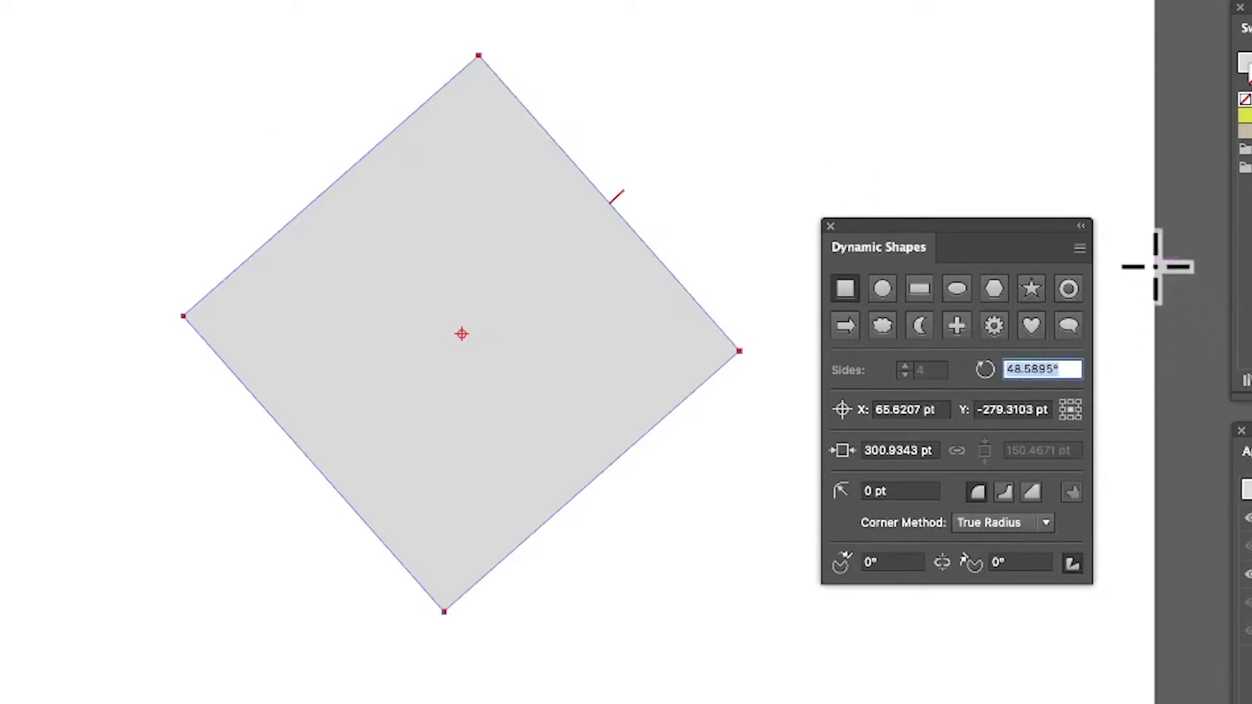
{"action": "left_click", "coordinate": [1079, 249]}
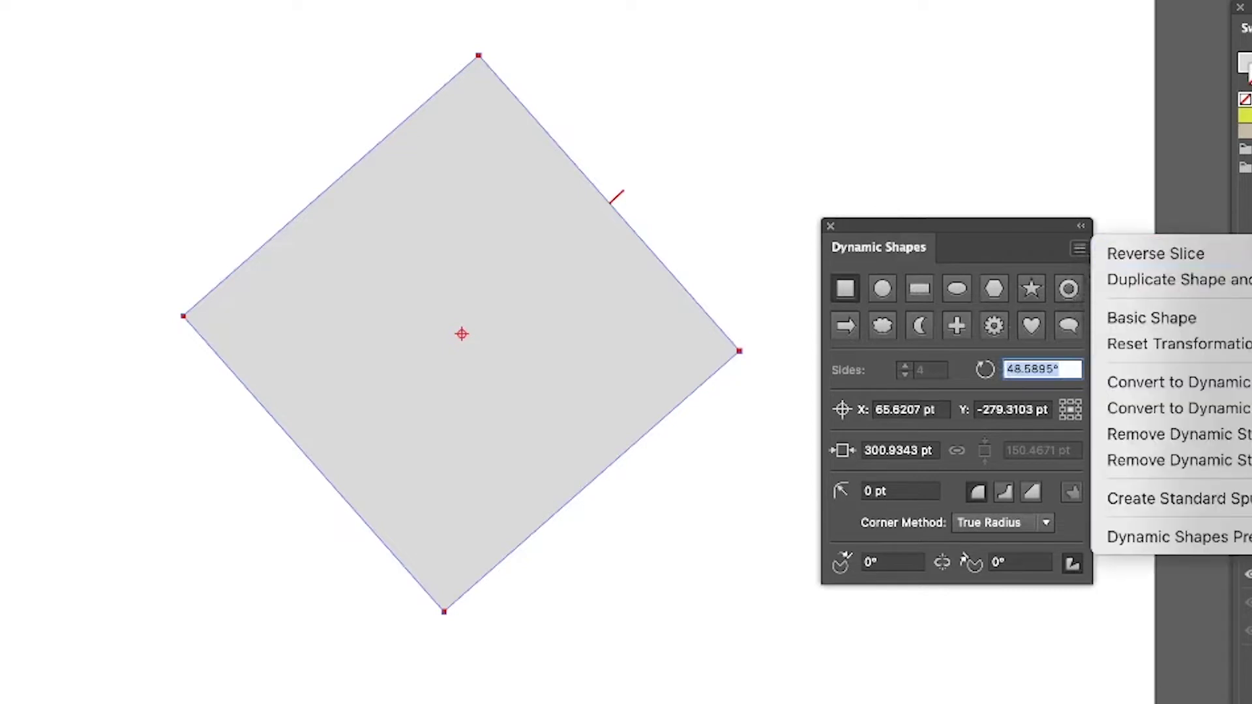
{"action": "left_click", "coordinate": [1203, 319]}
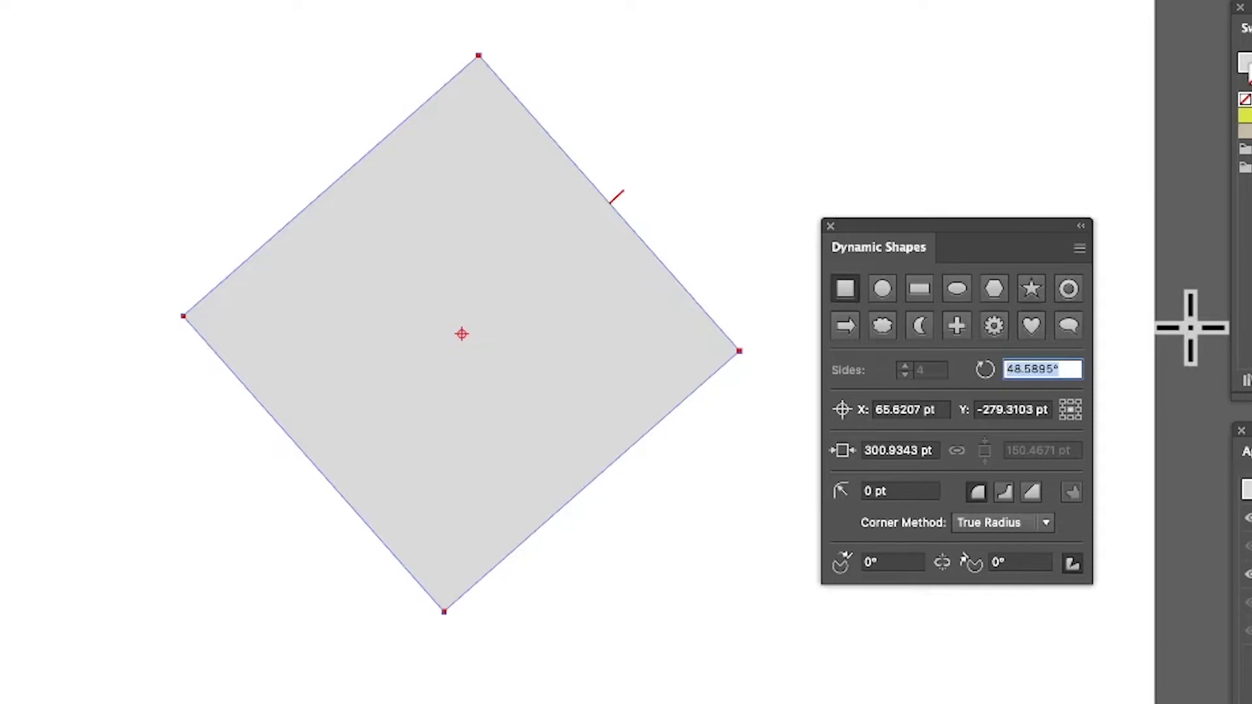
{"action": "left_click", "coordinate": [1079, 249]}
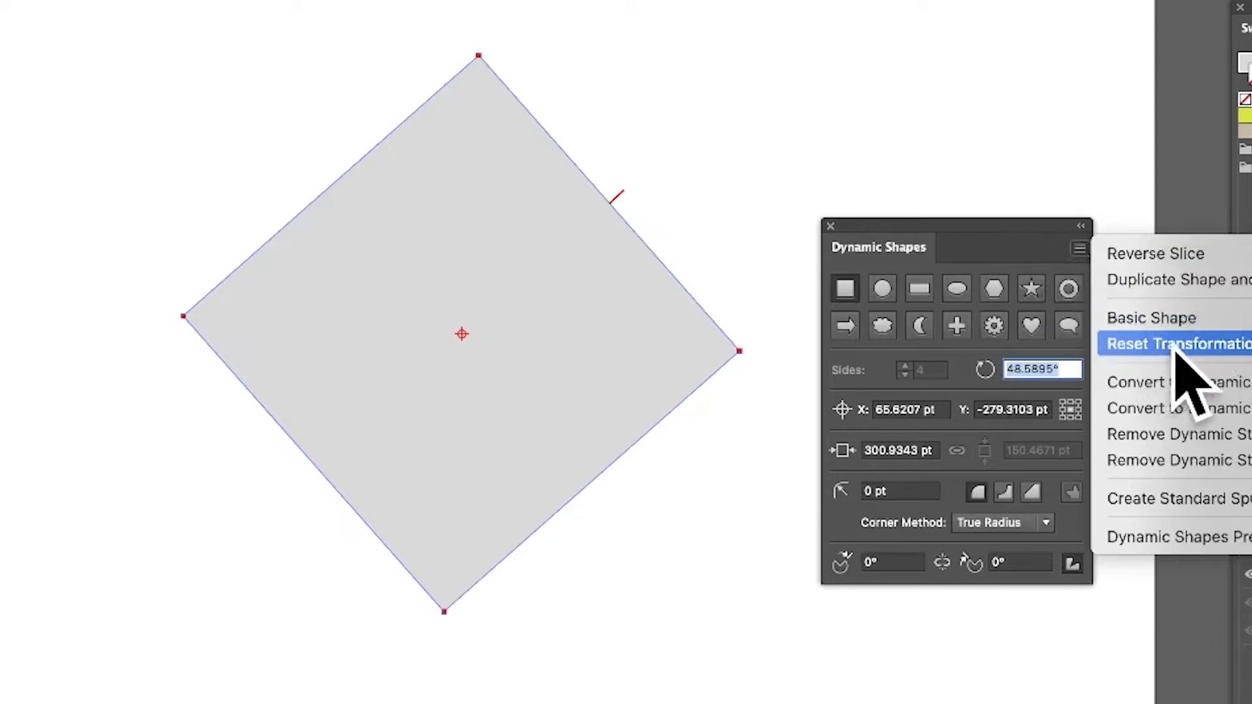
{"action": "left_click", "coordinate": [946, 232]}
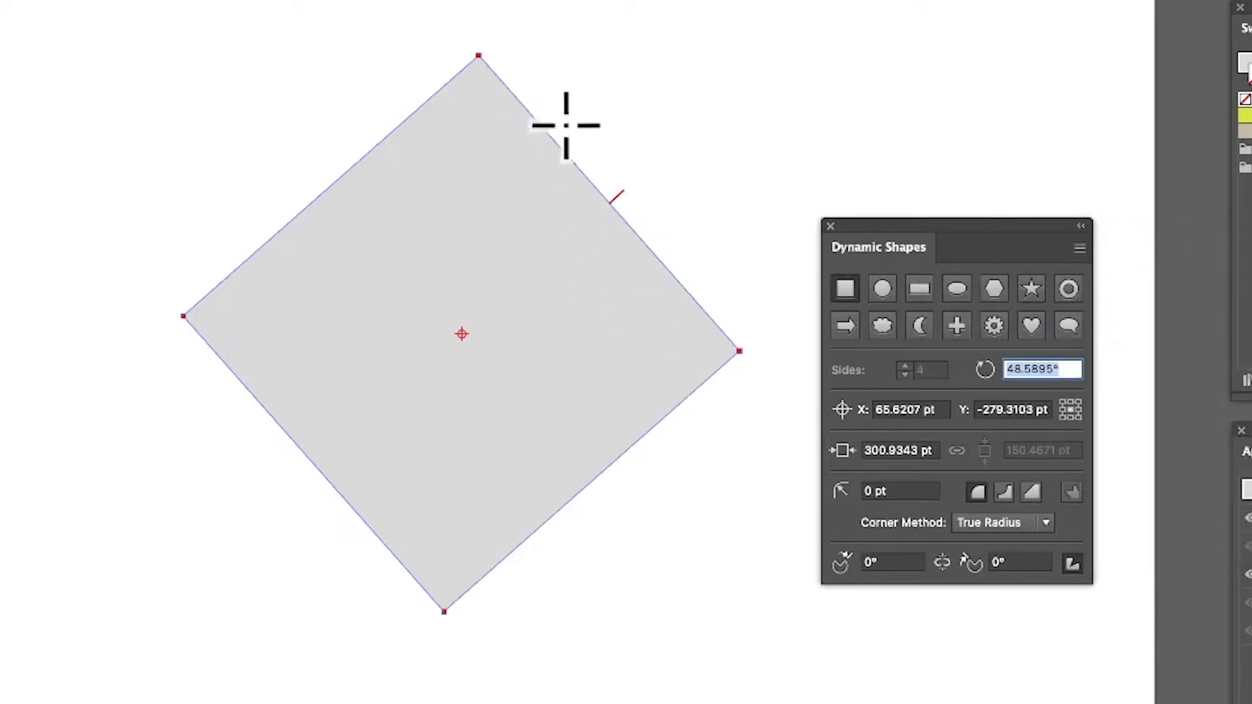
Step: Position the square's centre at X 20 pt and Y -280 pt
{"action": "left_click", "coordinate": [939, 409]}
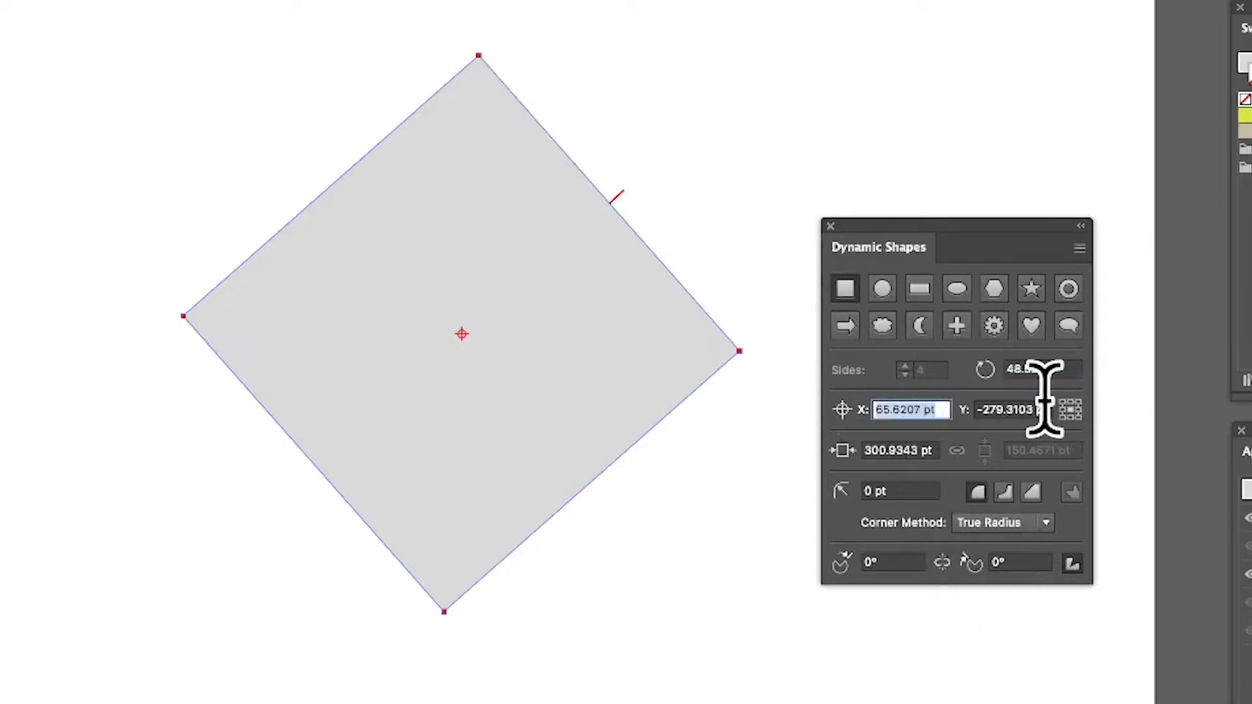
{"action": "type", "text": "20"}
{"action": "key", "text": "Tab"}
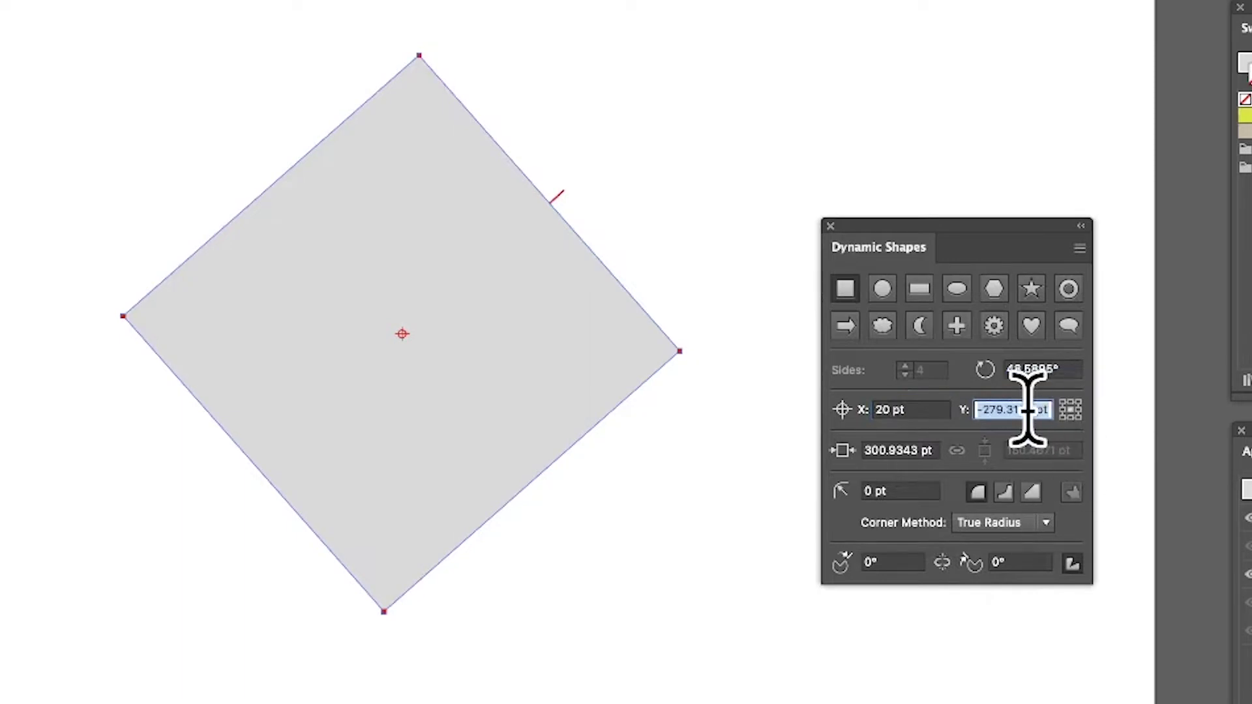
{"action": "type", "text": "-280"}
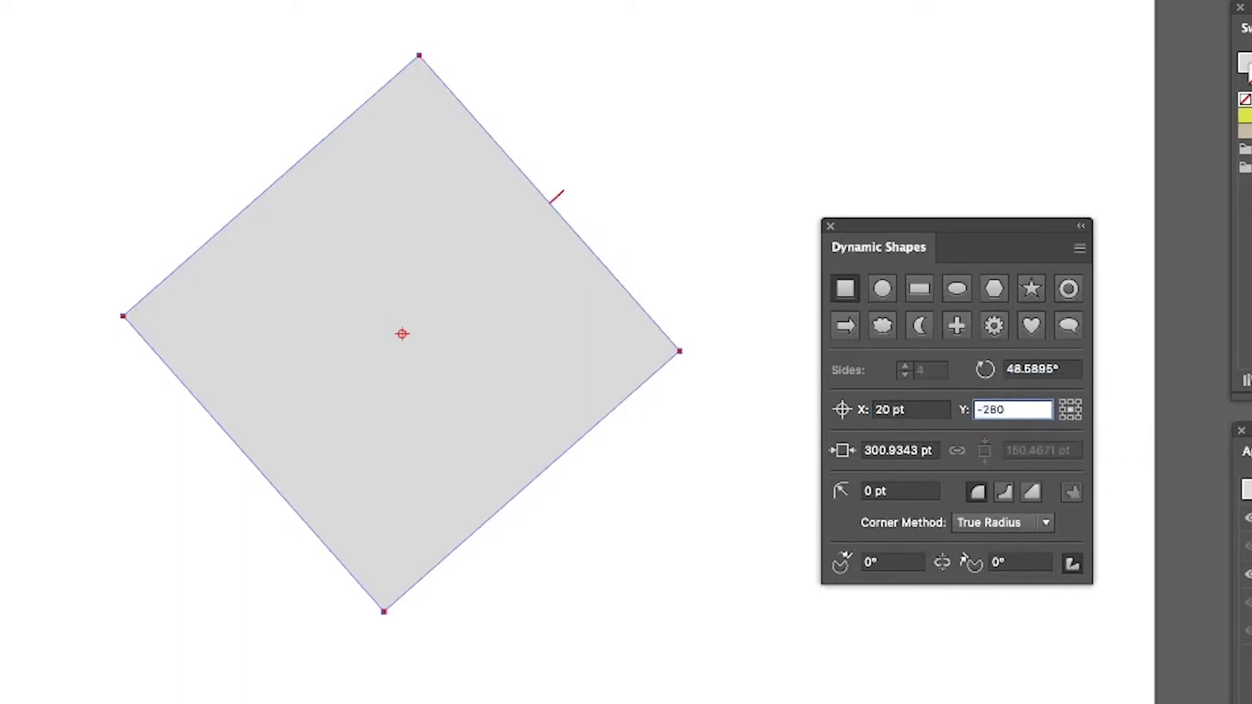
{"action": "key", "text": "Tab"}
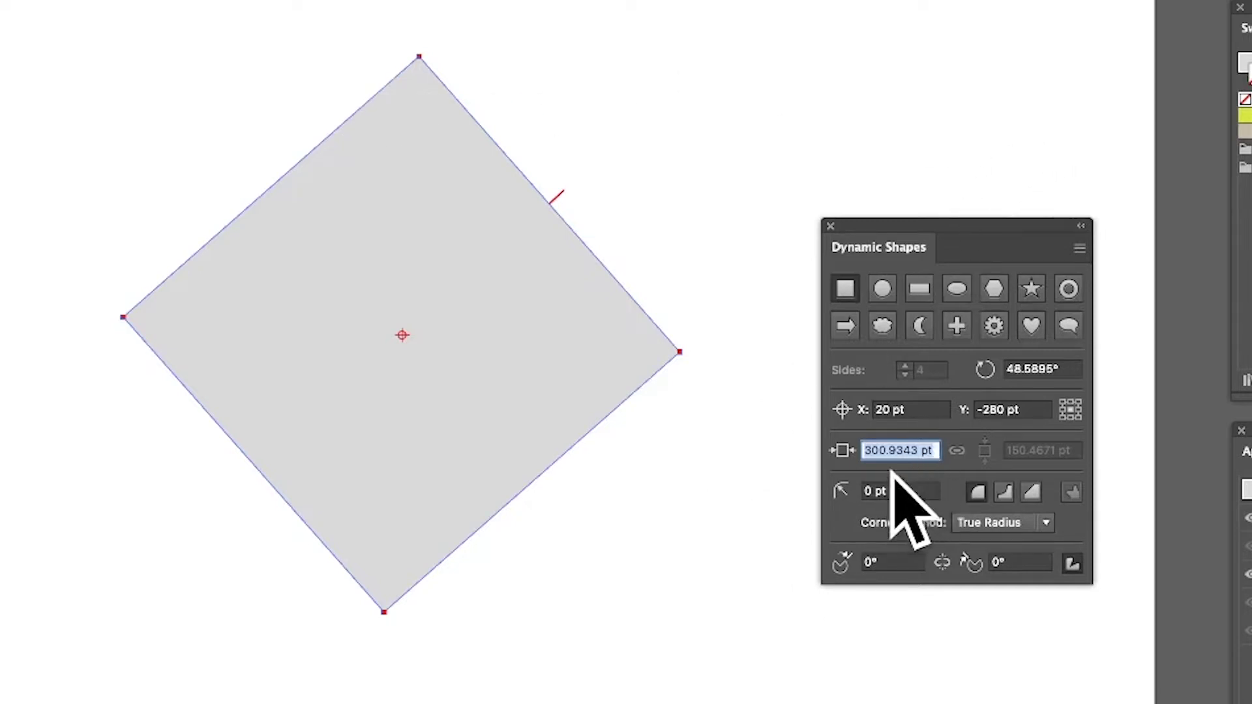
Step: Try corner radii of 20 pt and 200 pt on the square
{"action": "left_click", "coordinate": [867, 490]}
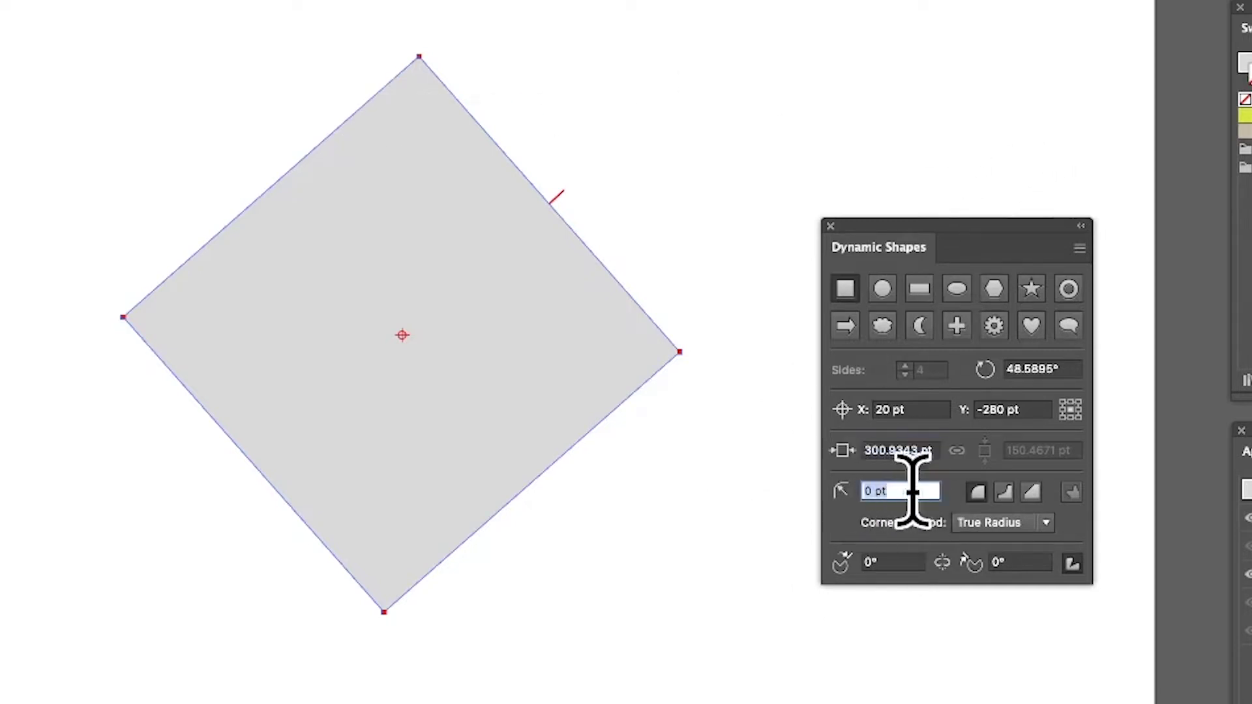
{"action": "type", "text": "20"}
{"action": "key", "text": "Tab"}
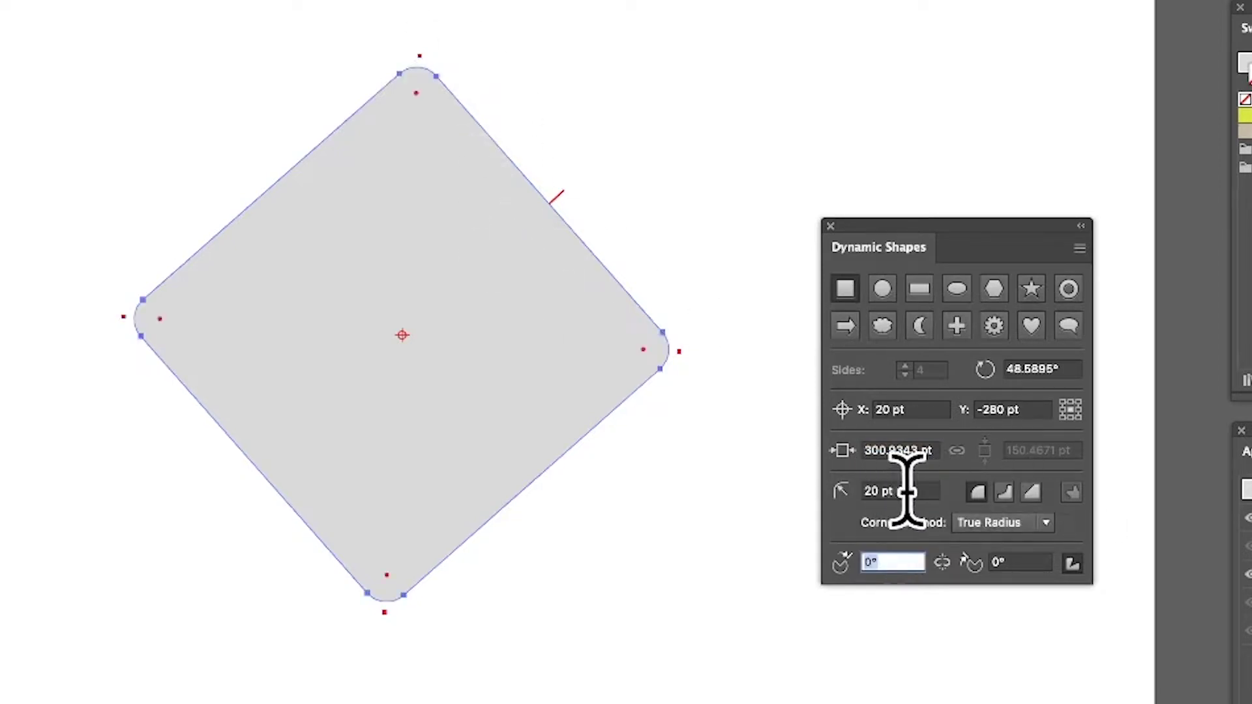
{"action": "left_click", "coordinate": [877, 493]}
{"action": "type", "text": "200"}
{"action": "key", "text": "Tab"}
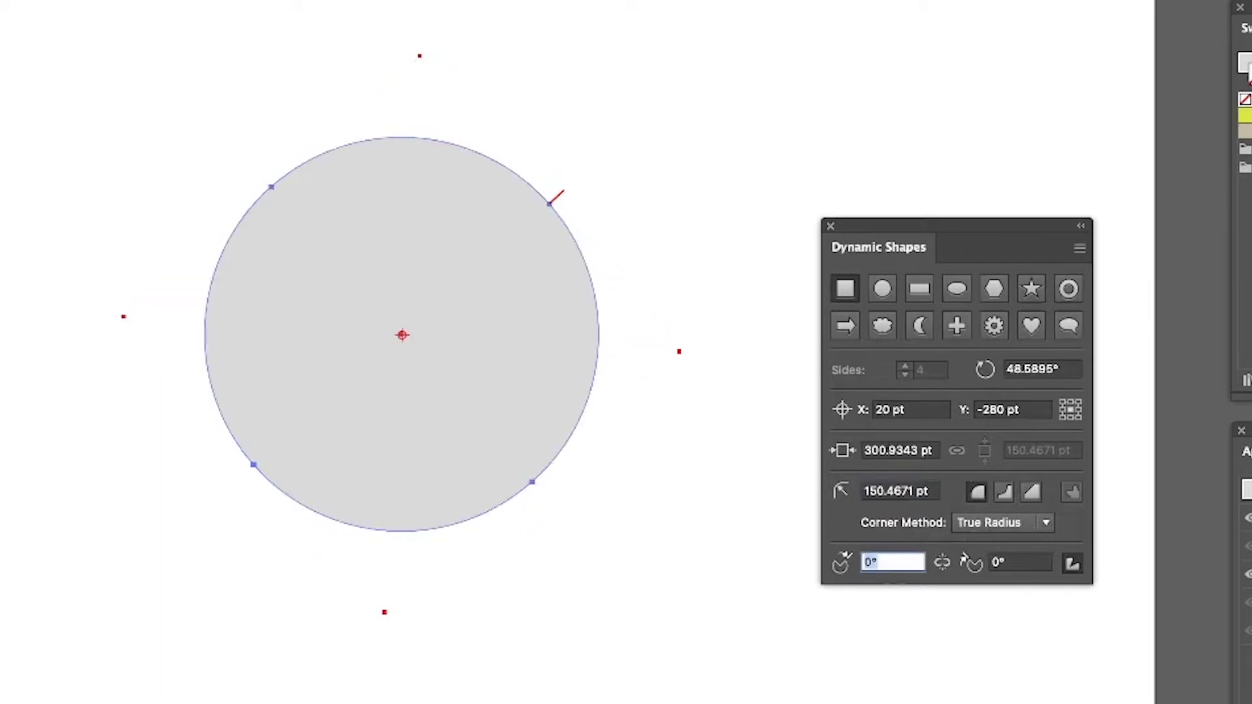
Step: Set the square's corner radius to 100 pt
{"action": "left_click", "coordinate": [933, 490]}
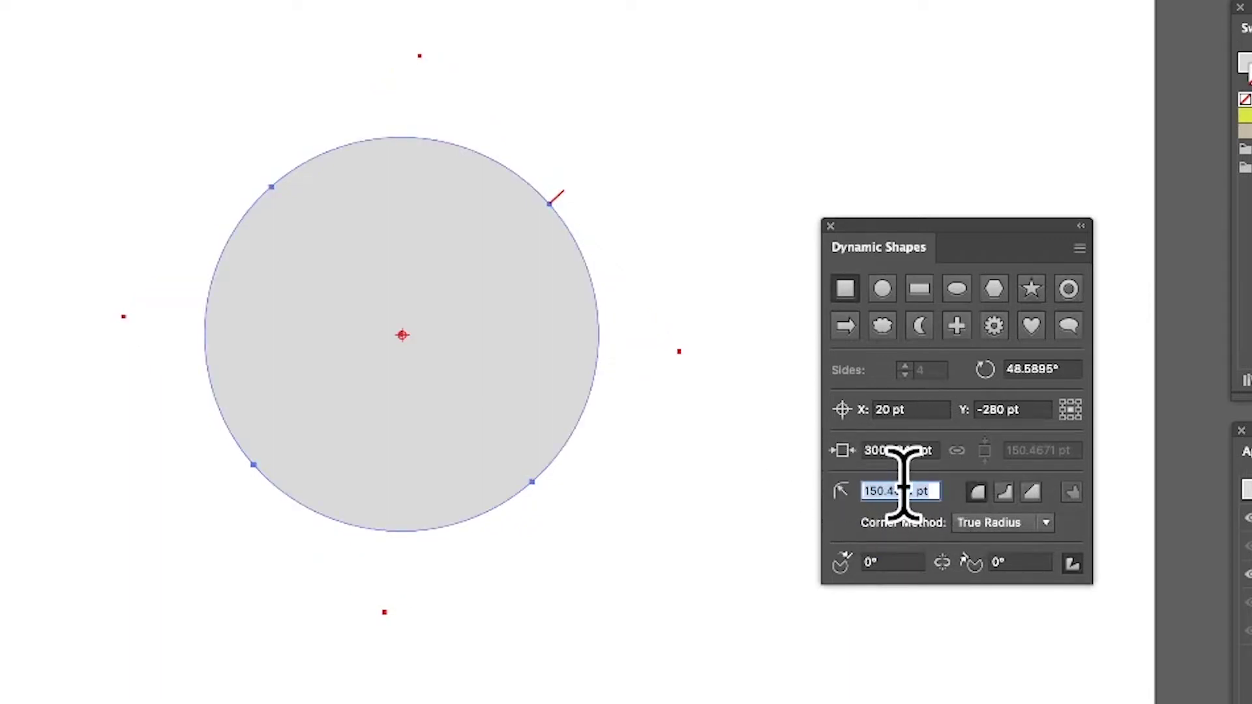
{"action": "type", "text": "100"}
{"action": "key", "text": "Tab"}
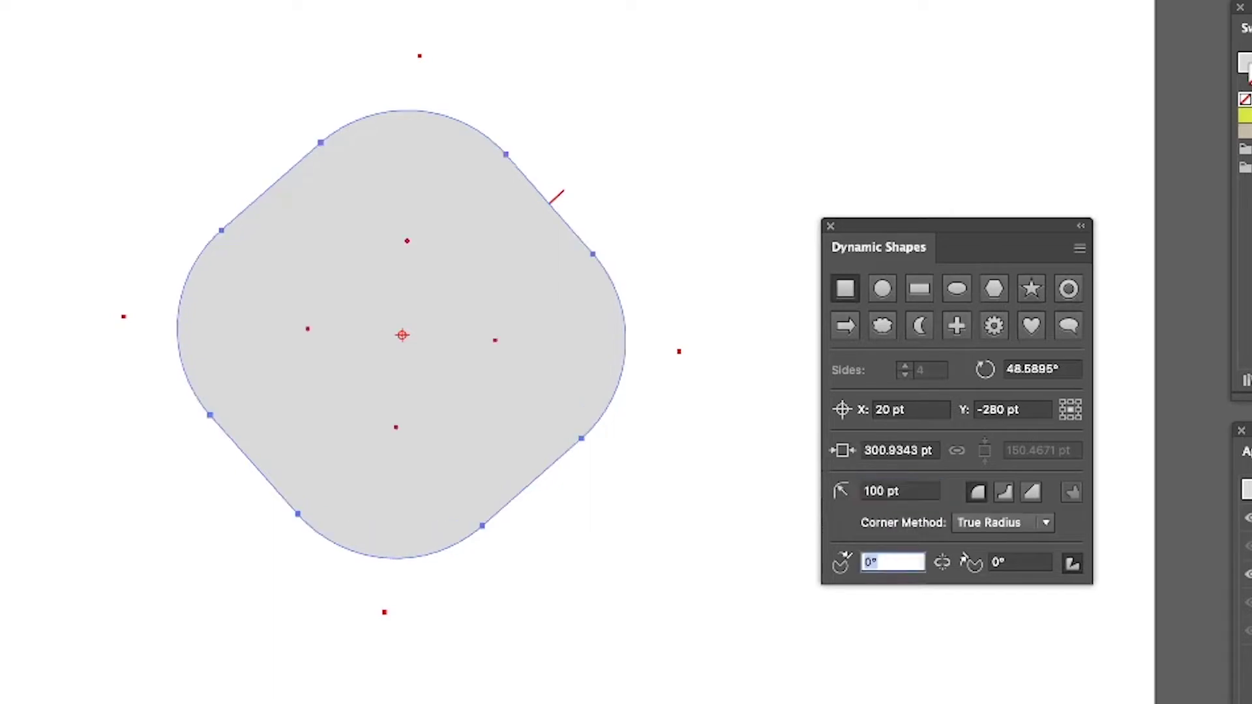
Step: Try chamfered corners, settle on inverted round corners, and adjust their radius on the shape to about 99.5 pt
{"action": "left_click", "coordinate": [1006, 494]}
{"action": "left_click", "coordinate": [1031, 493]}
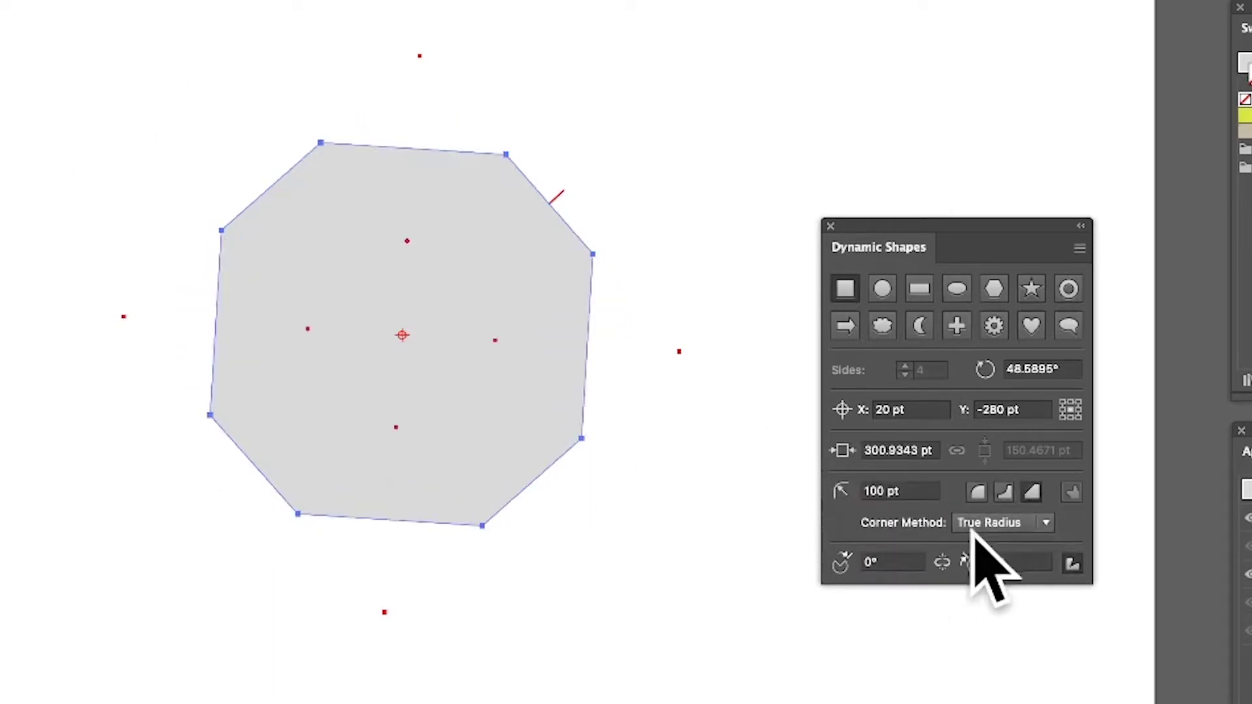
{"action": "left_click", "coordinate": [1005, 493]}
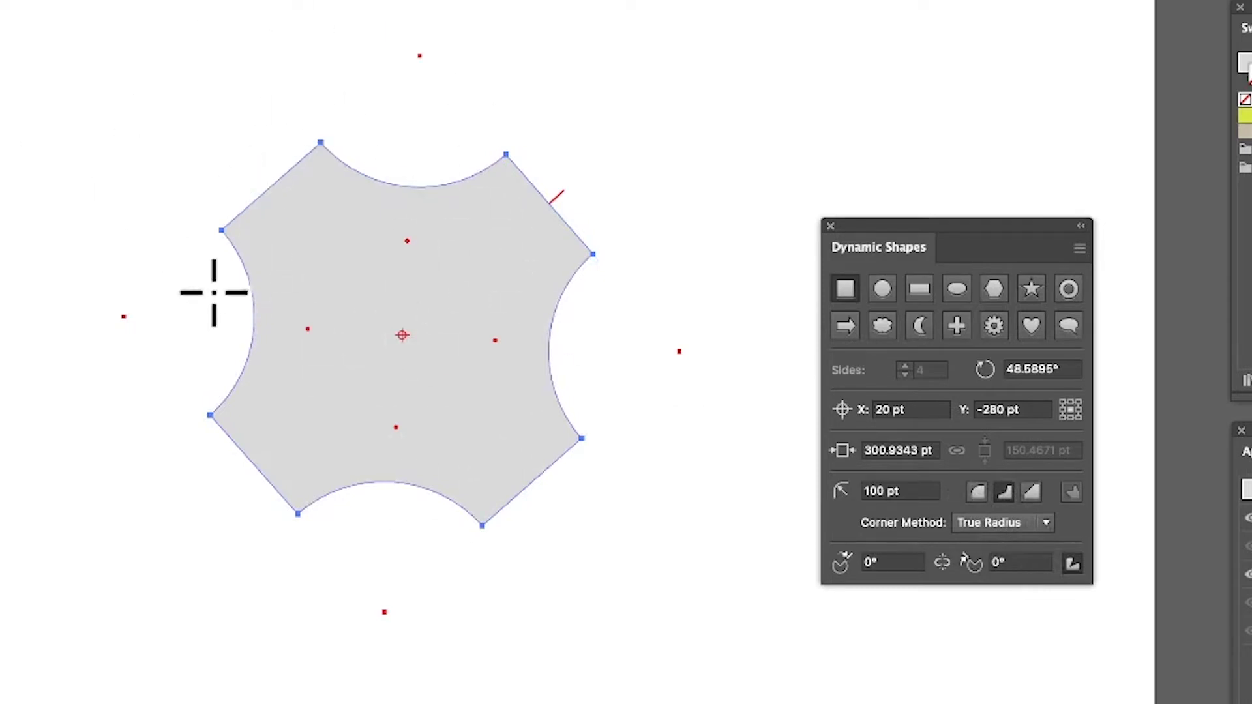
{"action": "mouse_move", "coordinate": [407, 241]}
{"action": "left_mouse_down"}
{"action": "mouse_move", "coordinate": [405, 190]}
{"action": "mouse_move", "coordinate": [406, 239]}
{"action": "left_mouse_up"}
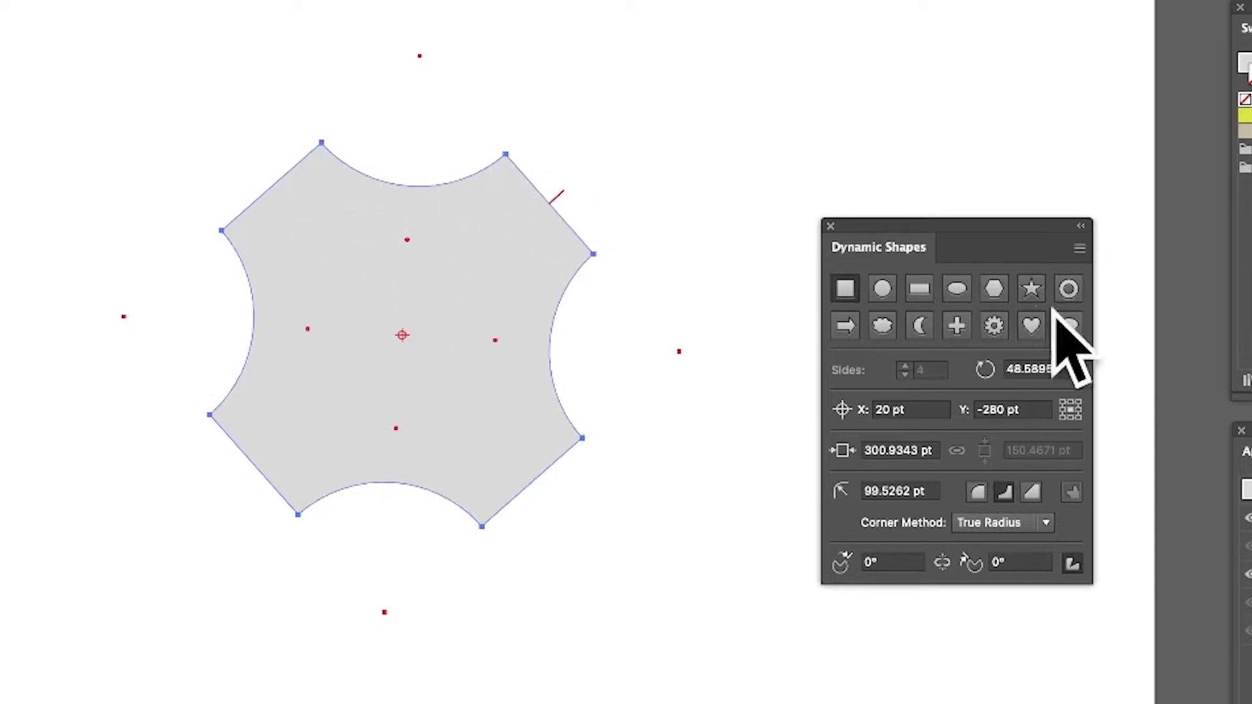
Step: Review the annotation colour options in the Dynamic Shapes preferences without changing them
{"action": "left_click", "coordinate": [1080, 249]}
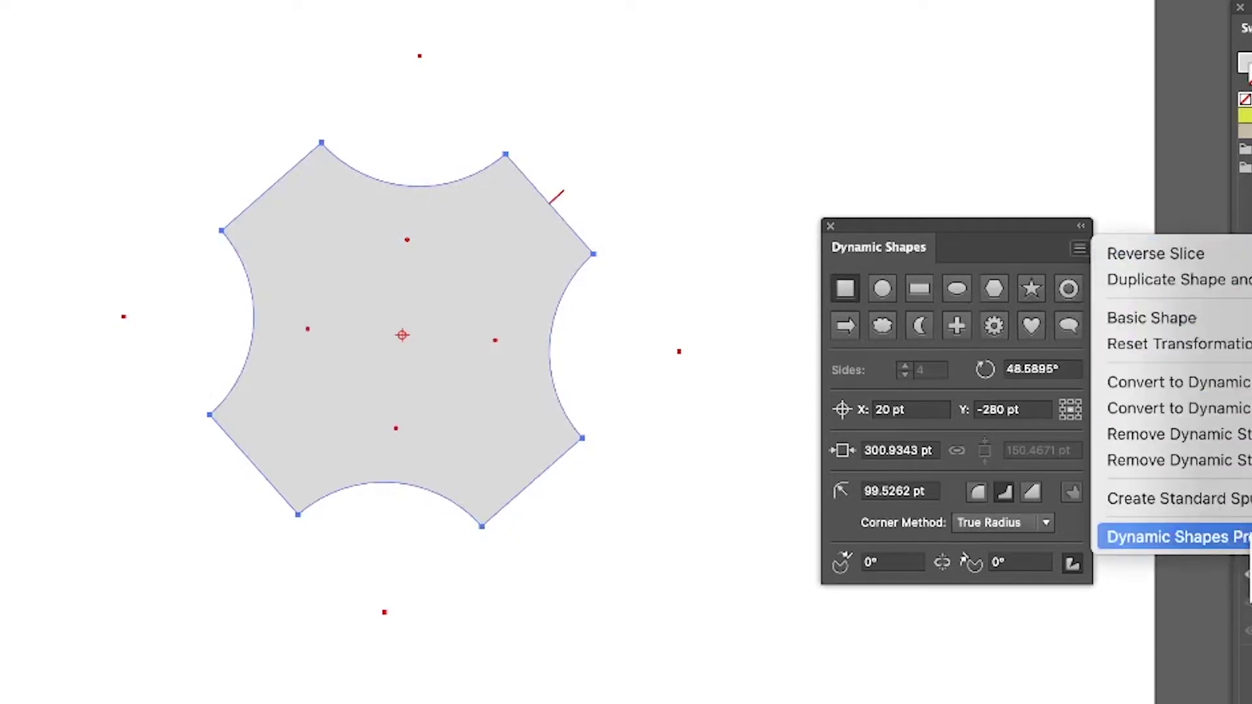
{"action": "left_click", "coordinate": [1238, 533]}
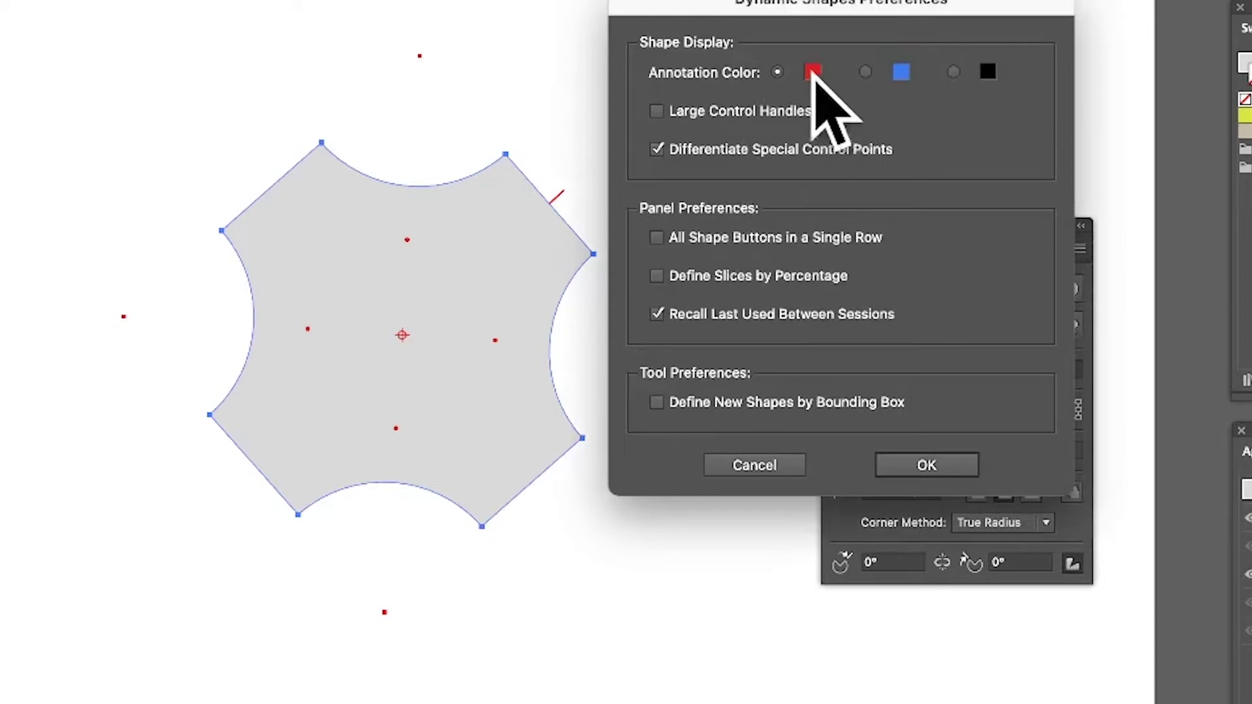
{"action": "left_click", "coordinate": [782, 464]}
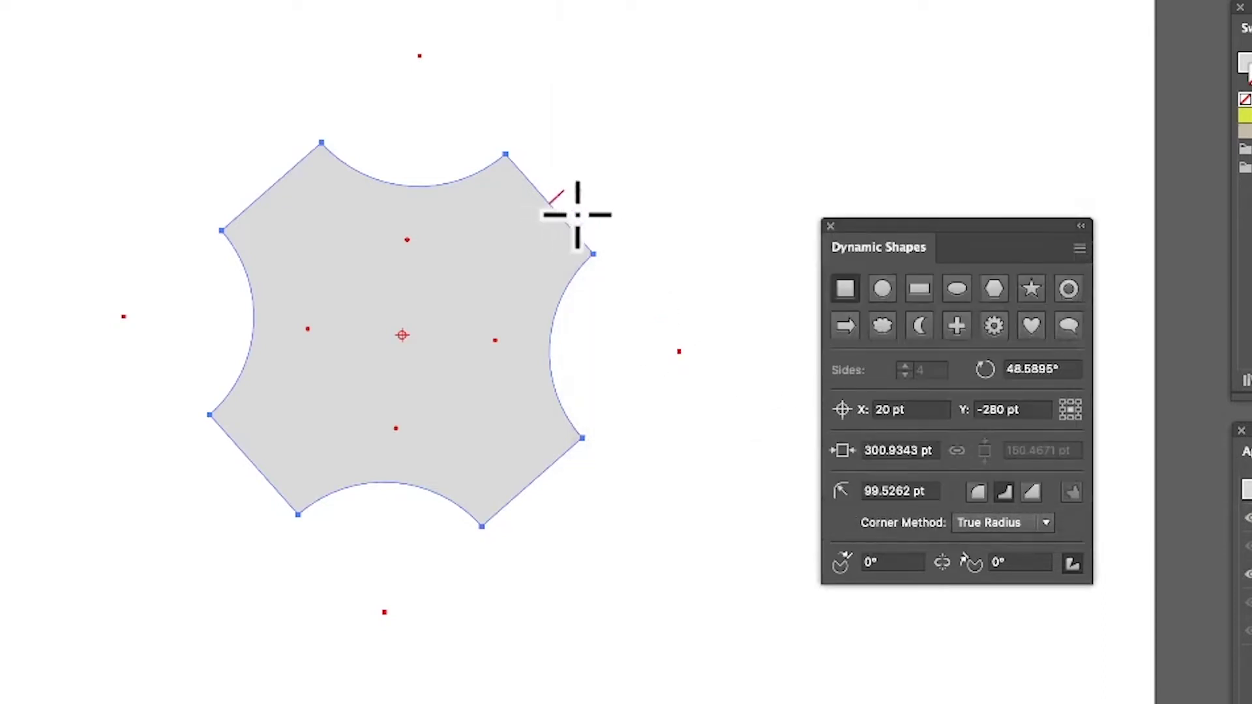
Step: Cut a pie slice of about 12.6° out of the square using its slice handle
{"action": "mouse_move", "coordinate": [561, 193]}
{"action": "left_mouse_down"}
{"action": "mouse_move", "coordinate": [578, 223]}
{"action": "mouse_move", "coordinate": [576, 188]}
{"action": "left_mouse_up"}
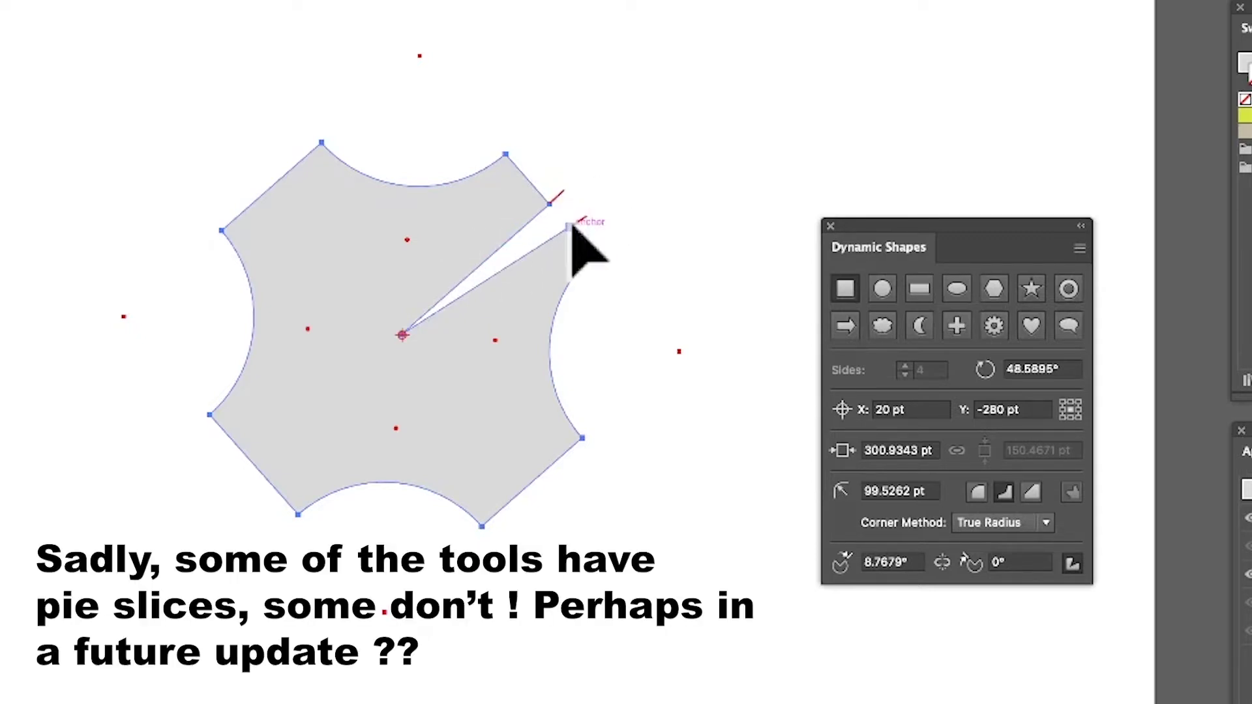
{"action": "left_click_drag", "start_coordinate": [573, 236], "coordinate": [583, 245]}
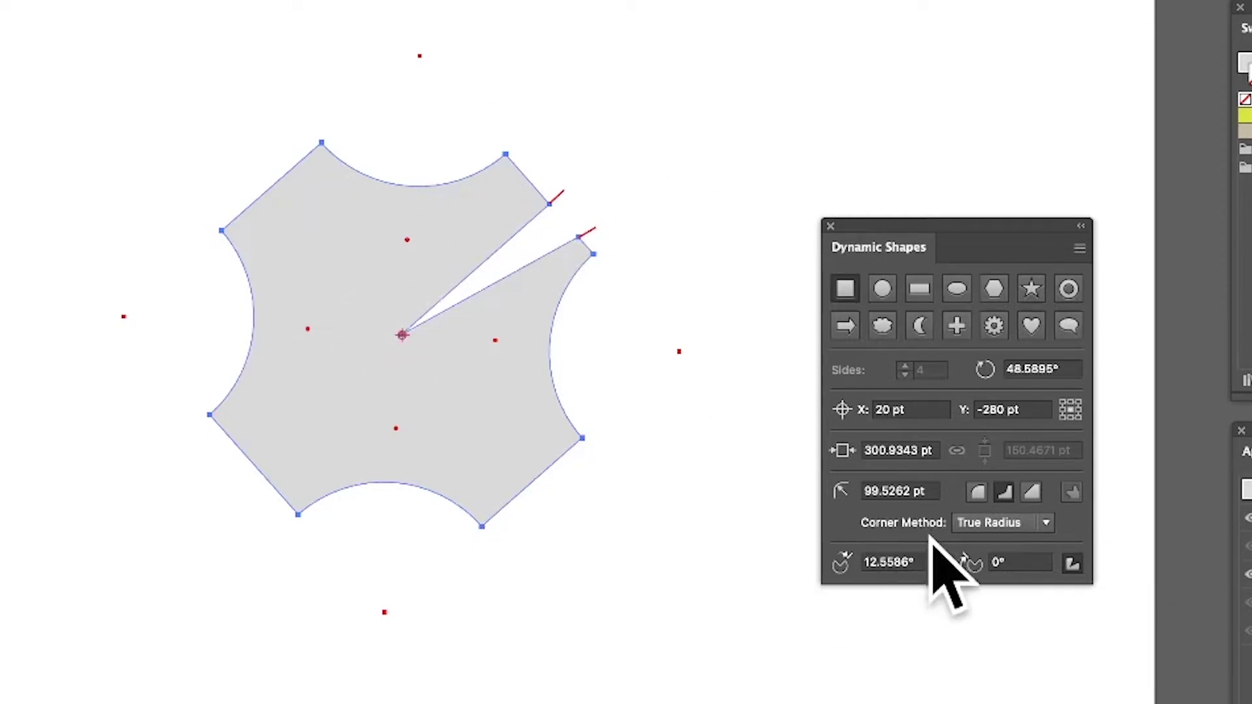
Step: Try the Standard corner method on the sliced square and restore True Radius
{"action": "left_click", "coordinate": [990, 522]}
{"action": "left_click", "coordinate": [998, 567]}
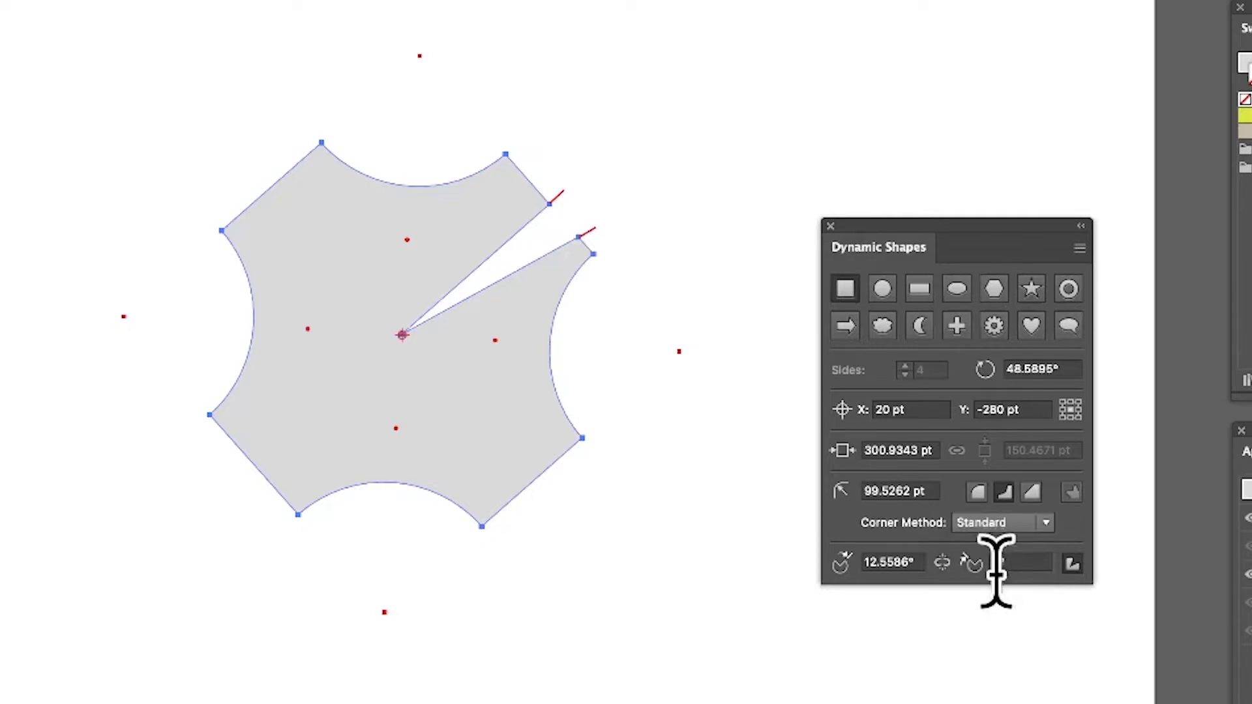
{"action": "left_click", "coordinate": [1003, 523]}
{"action": "left_click", "coordinate": [995, 546]}
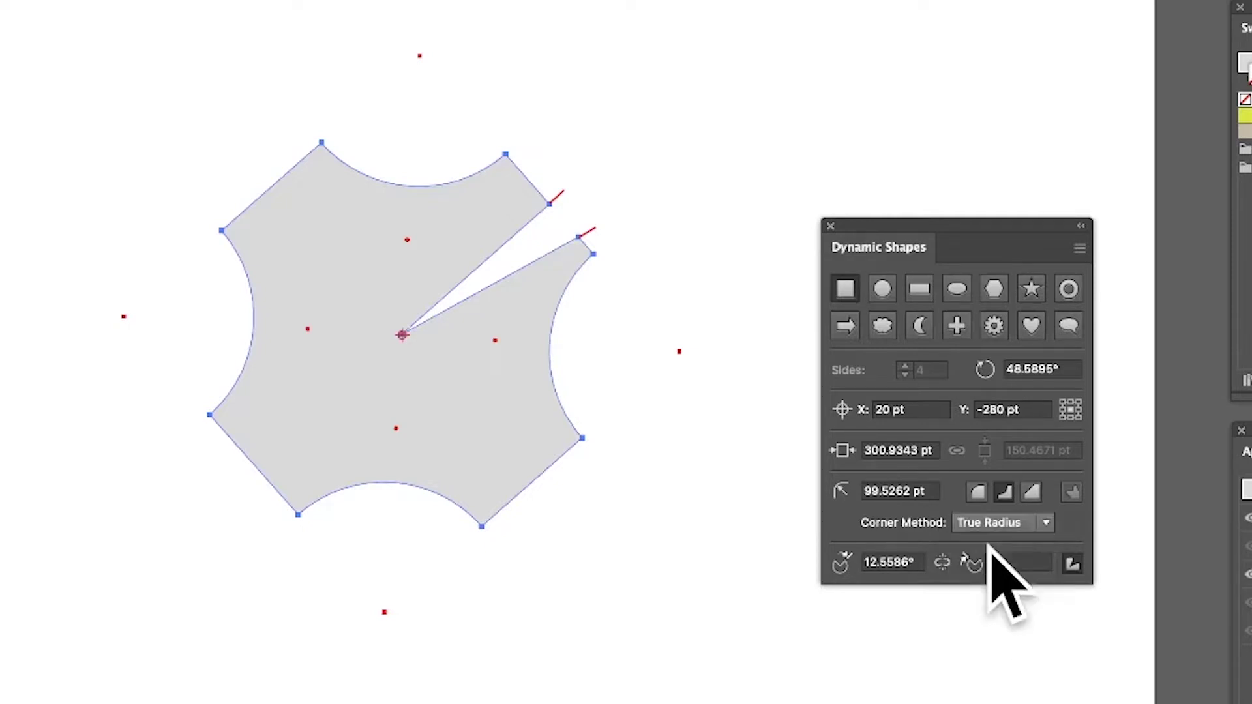
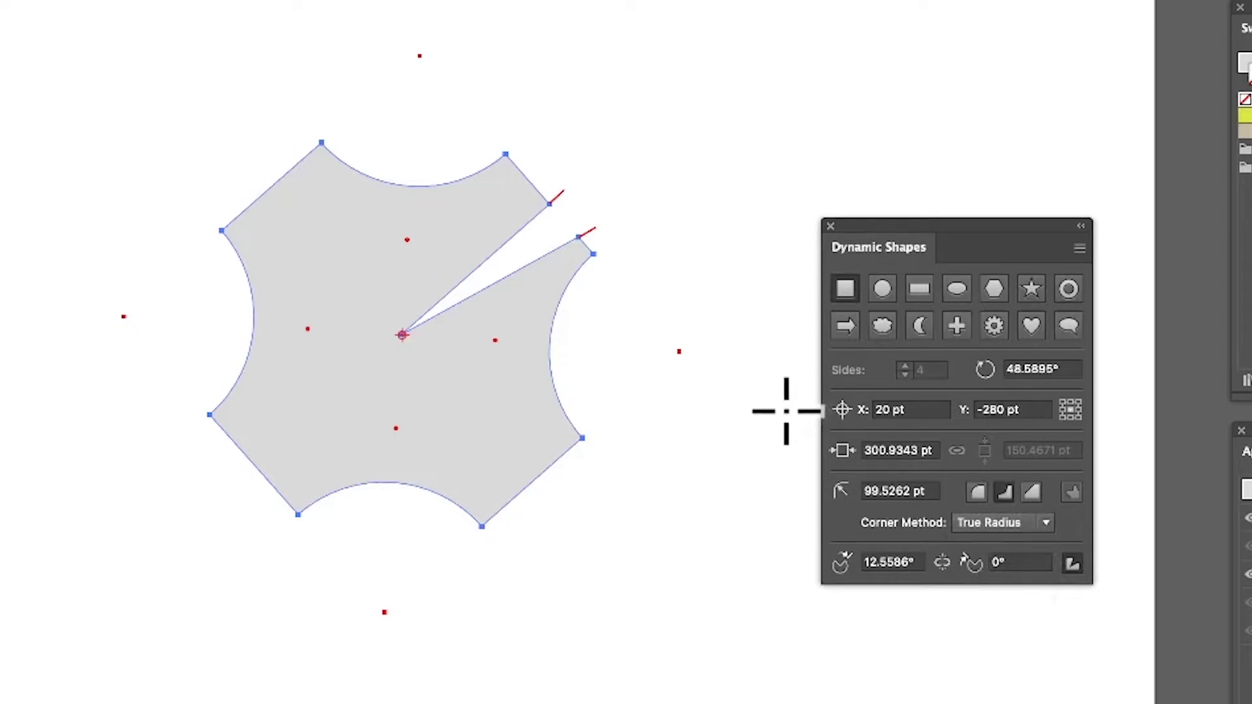
Step: Delete the sliced square from the artboard
{"action": "key", "text": "Delete"}
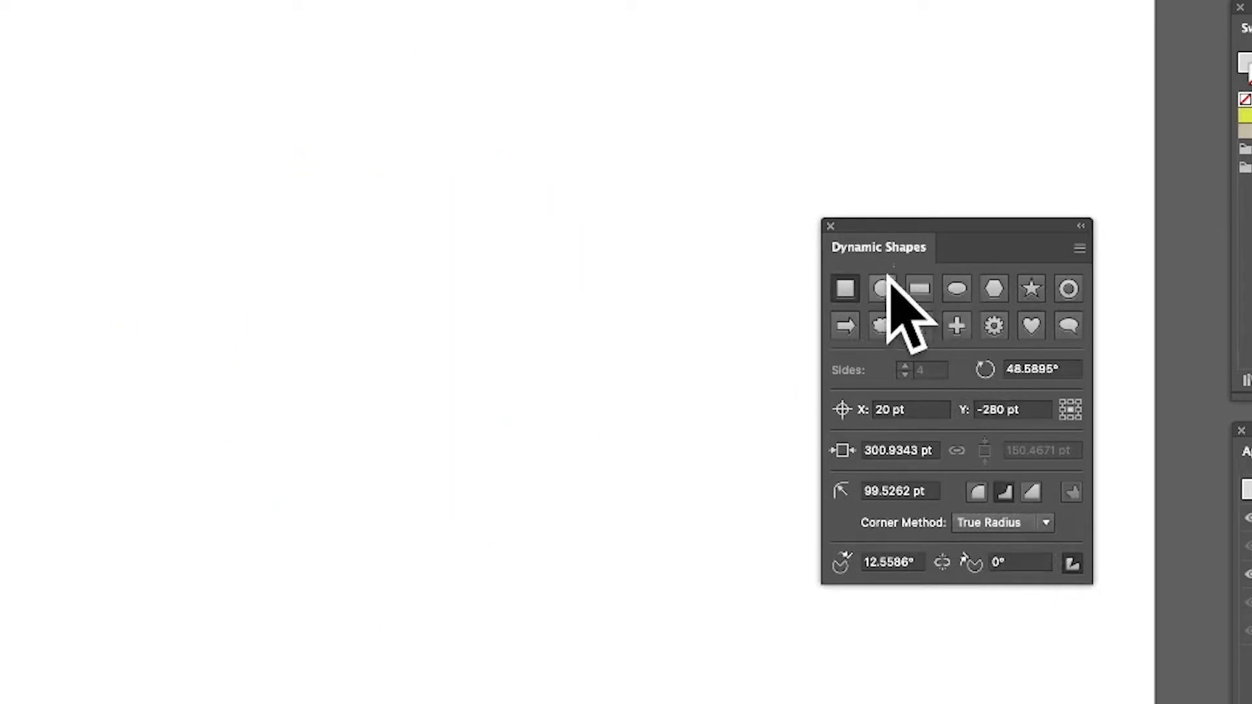
Step: Draw a dynamic circle about 483 pt in diameter near the artboard's centre and reset it to its basic shape
{"action": "left_click", "coordinate": [881, 288]}
{"action": "left_click_drag", "start_coordinate": [333, 346], "coordinate": [554, 574]}
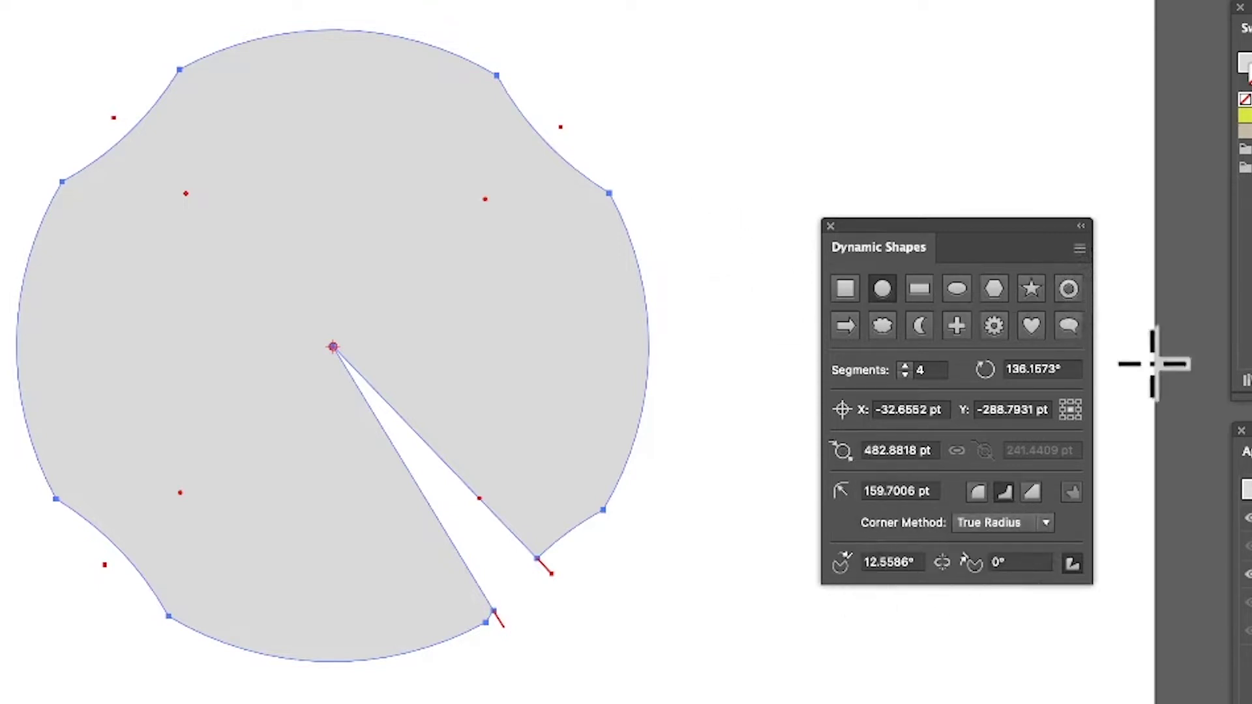
{"action": "left_click", "coordinate": [1079, 249]}
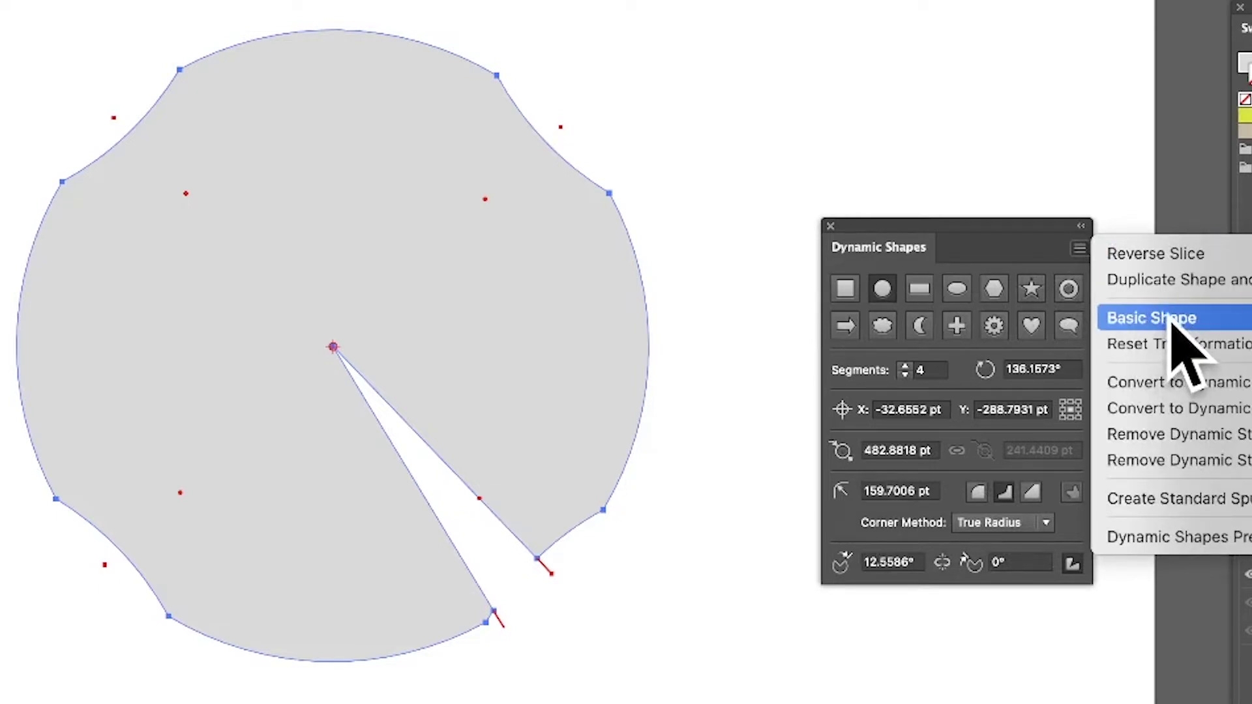
{"action": "left_click", "coordinate": [1137, 318]}
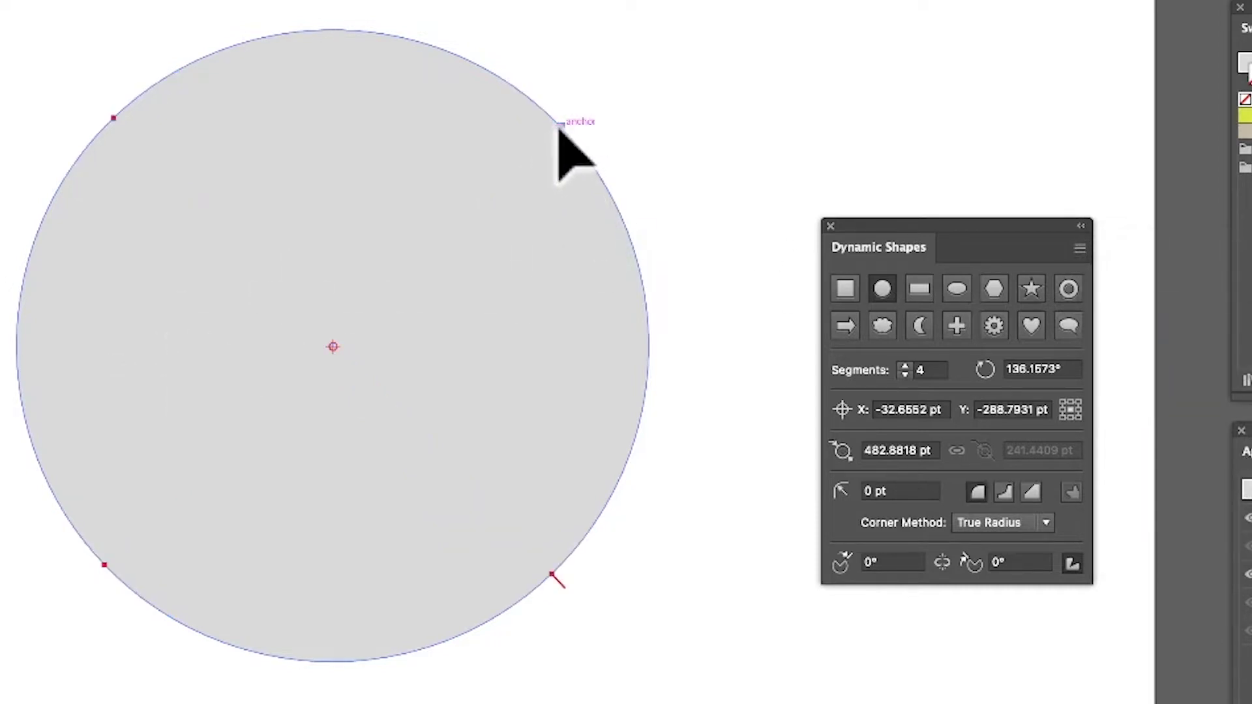
Step: Enlarge the circle to about 501 pt in diameter and cut a pie slice of about 21.3° out of it
{"action": "mouse_move", "coordinate": [559, 125]}
{"action": "left_mouse_down"}
{"action": "mouse_move", "coordinate": [636, 287]}
{"action": "mouse_move", "coordinate": [553, 316]}
{"action": "mouse_move", "coordinate": [626, 237]}
{"action": "mouse_move", "coordinate": [579, 131]}
{"action": "left_mouse_up"}
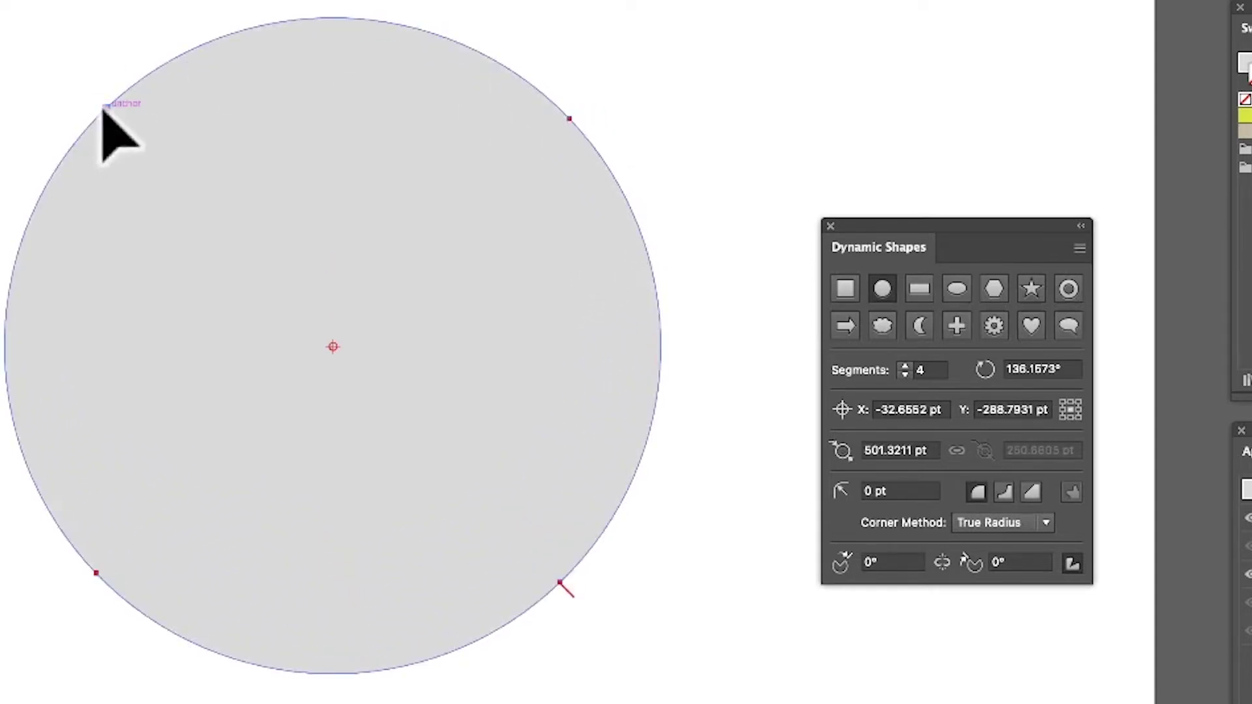
{"action": "left_click_drag", "start_coordinate": [103, 107], "coordinate": [133, 79]}
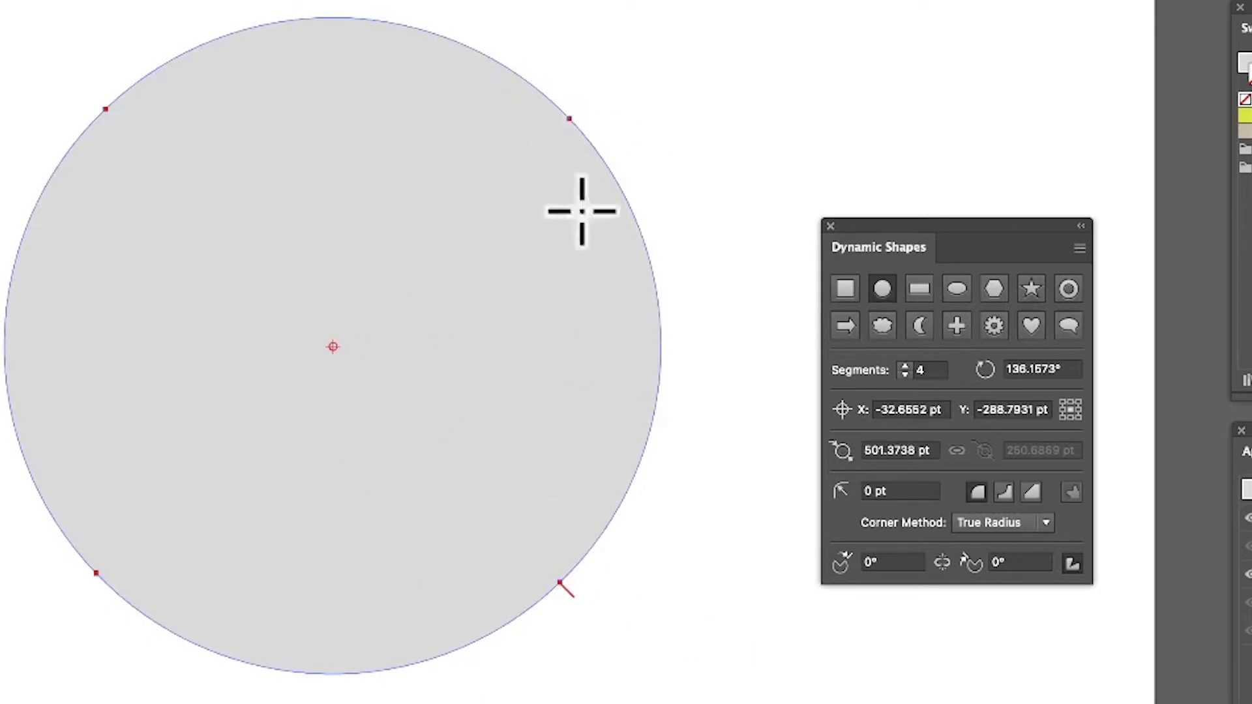
{"action": "left_click_drag", "start_coordinate": [564, 595], "coordinate": [460, 652]}
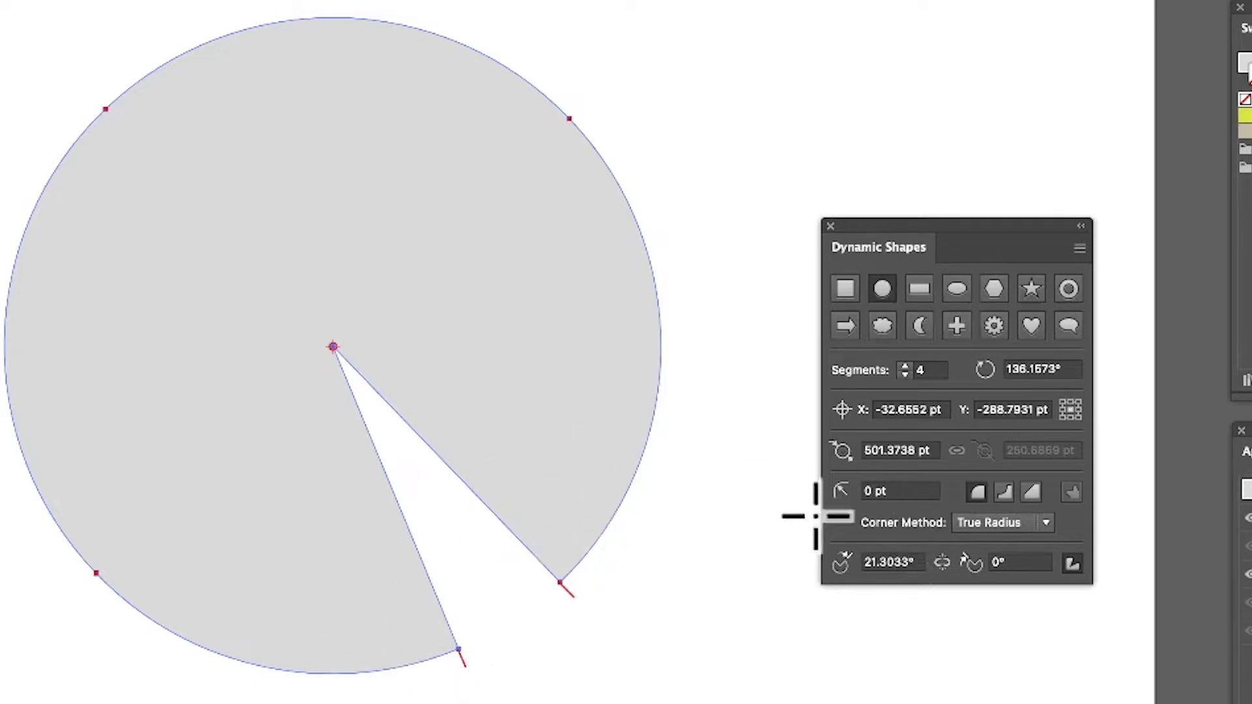
Step: Increase the sliced circle's number of segments to 25
{"action": "left_click", "coordinate": [905, 367]}
{"action": "left_click", "coordinate": [905, 366]}
{"action": "left_click", "coordinate": [905, 366]}
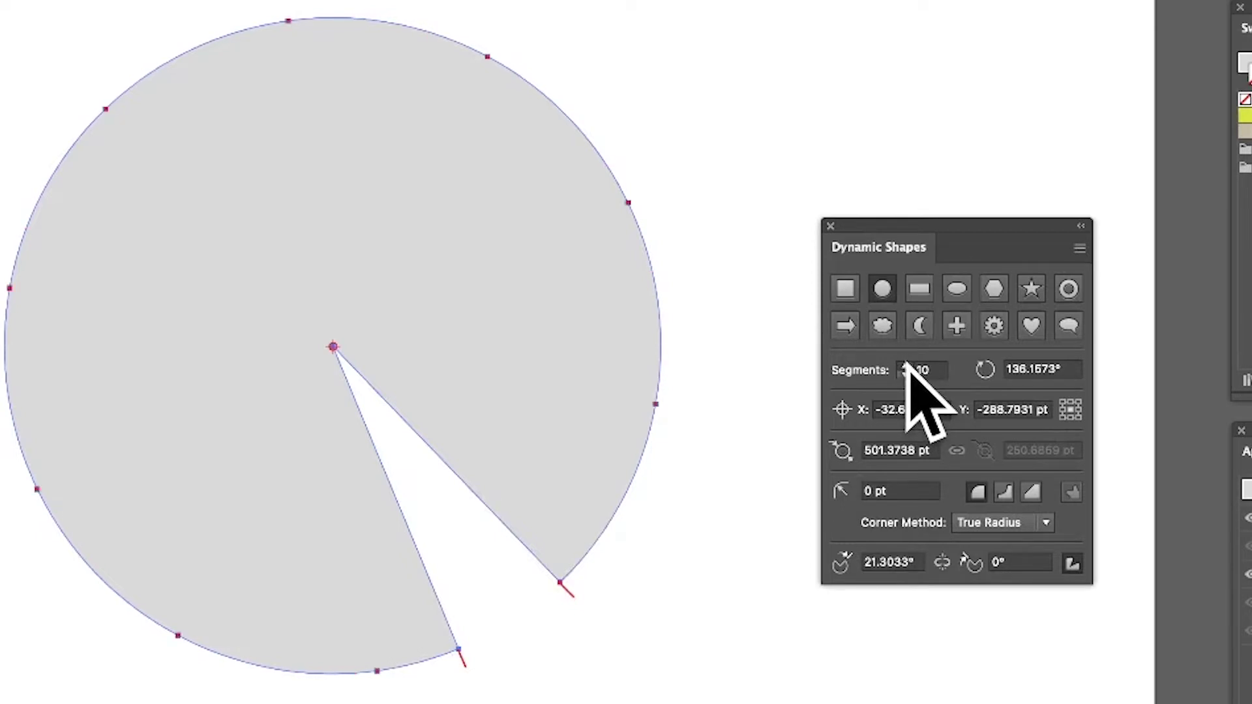
{"action": "left_click", "coordinate": [905, 366]}
{"action": "left_click", "coordinate": [905, 366]}
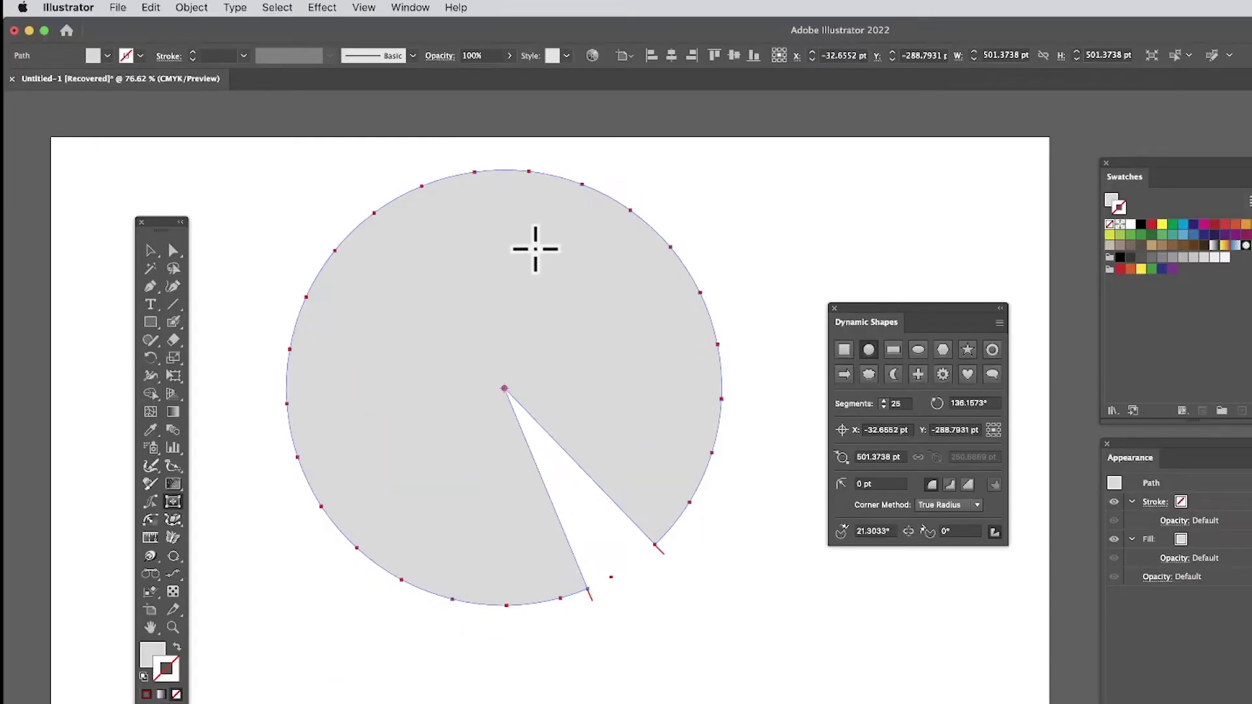
Step: Move the sliced circle to about X -14.6 pt, Y -326.7 pt with the Selection tool
{"action": "left_click", "coordinate": [191, 7]}
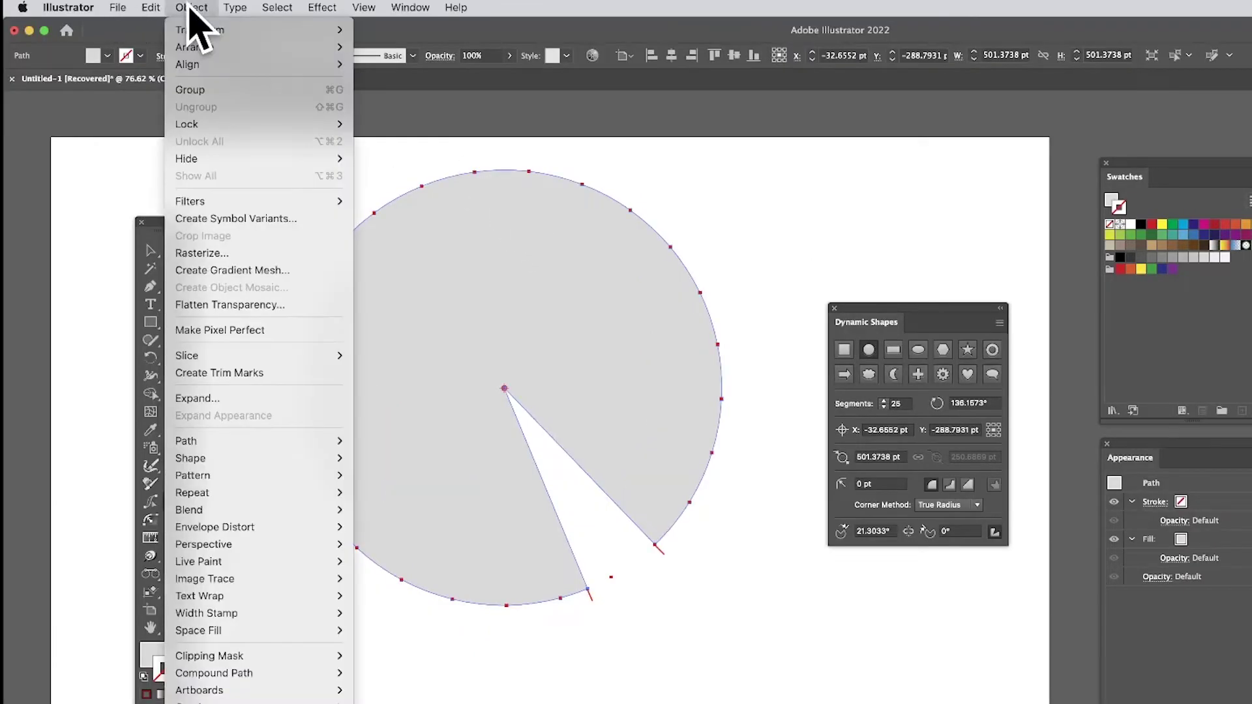
{"action": "left_click", "coordinate": [246, 397]}
{"action": "left_click", "coordinate": [147, 253]}
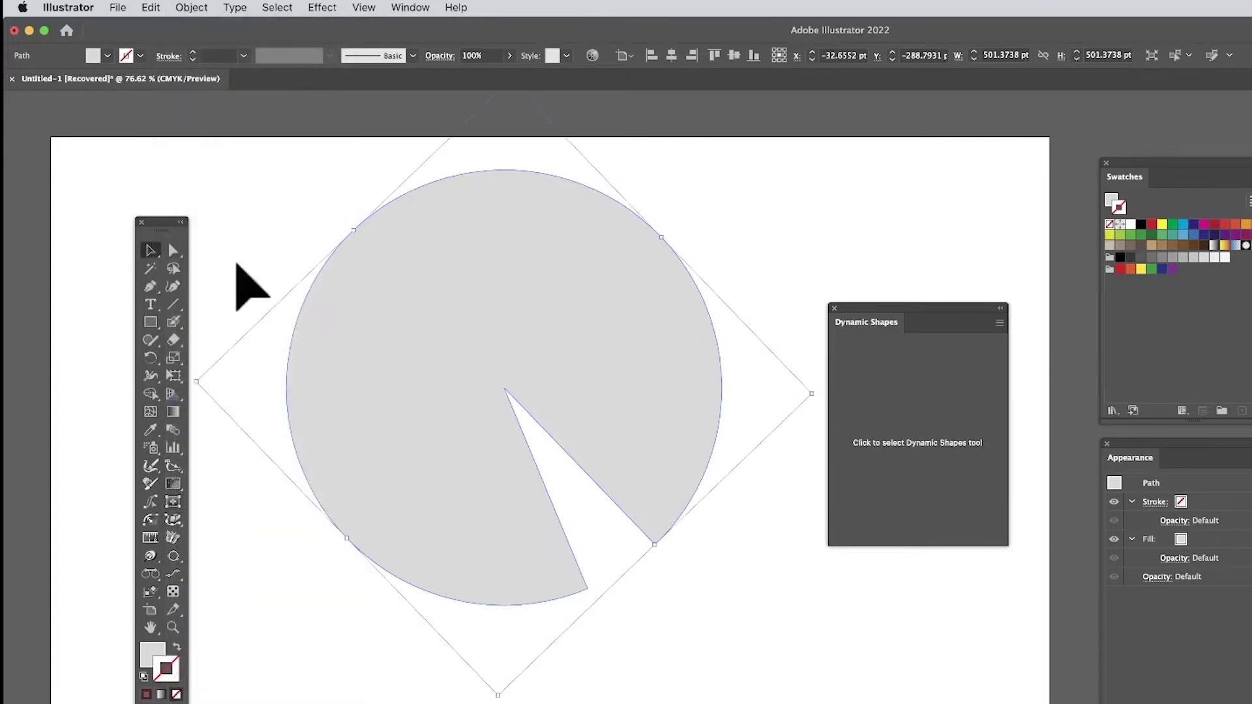
{"action": "left_click_drag", "start_coordinate": [405, 274], "coordinate": [419, 303]}
Step: Pull three anchor points on the circle's left side outward with the Direct Selection tool to form pointed bulges
{"action": "left_click", "coordinate": [175, 251]}
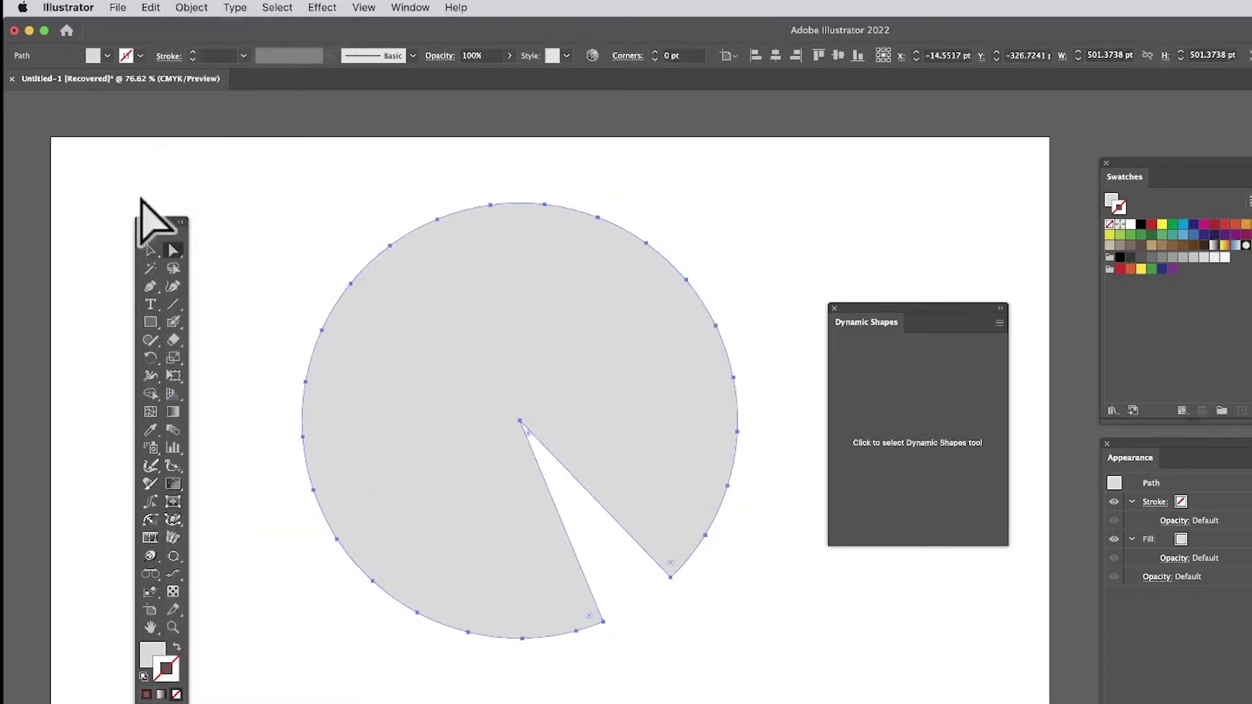
{"action": "left_click_drag", "start_coordinate": [297, 167], "coordinate": [647, 523]}
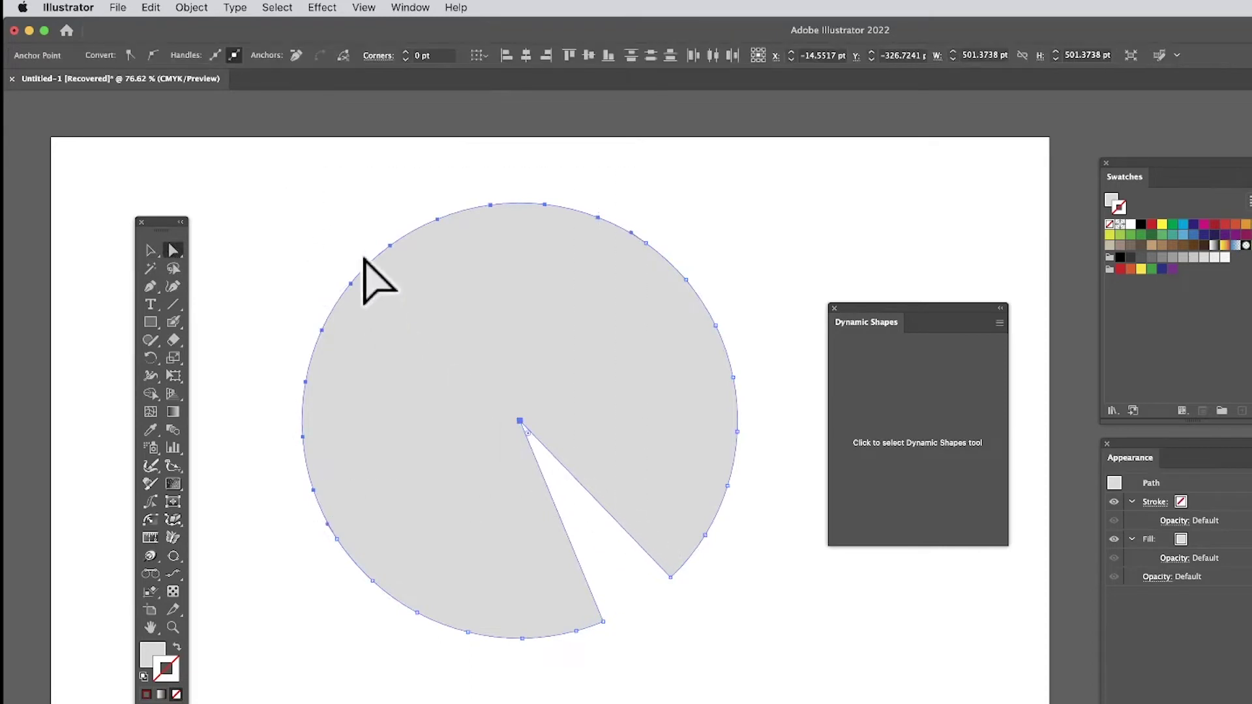
{"action": "left_click", "coordinate": [378, 229]}
{"action": "left_click_drag", "start_coordinate": [386, 255], "coordinate": [301, 196]}
{"action": "left_click_drag", "start_coordinate": [331, 356], "coordinate": [225, 293]}
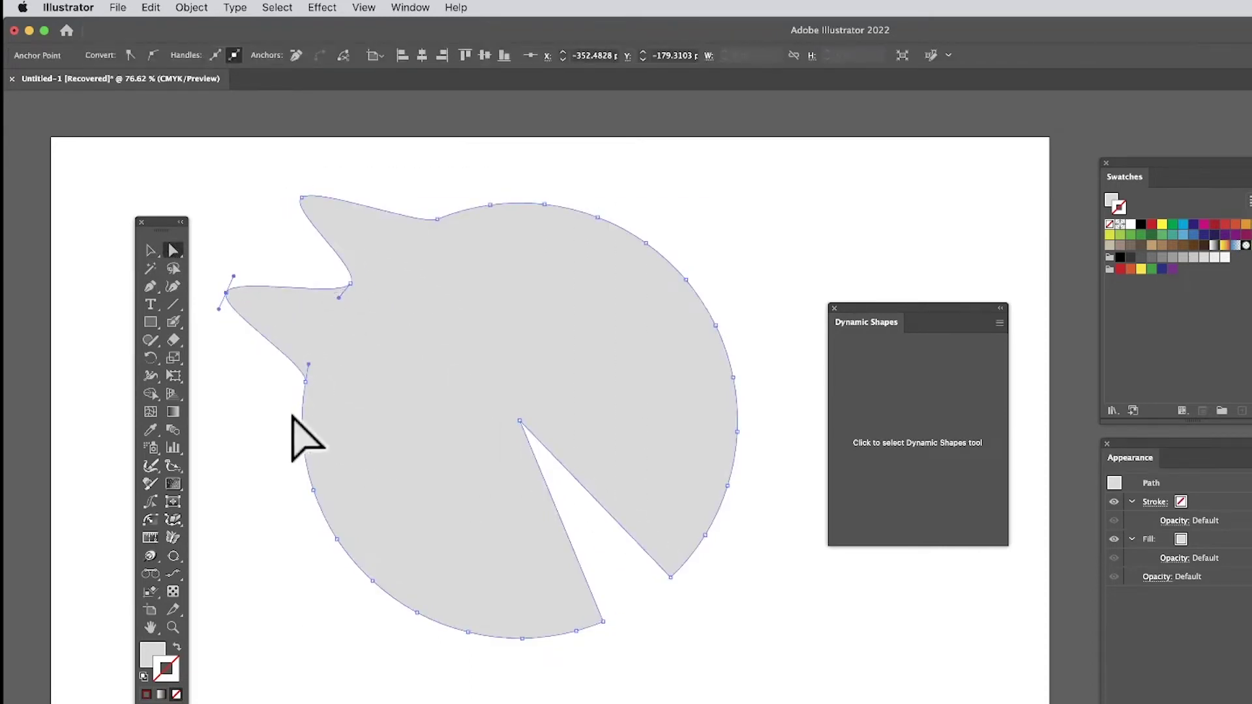
{"action": "left_click_drag", "start_coordinate": [310, 455], "coordinate": [236, 436]}
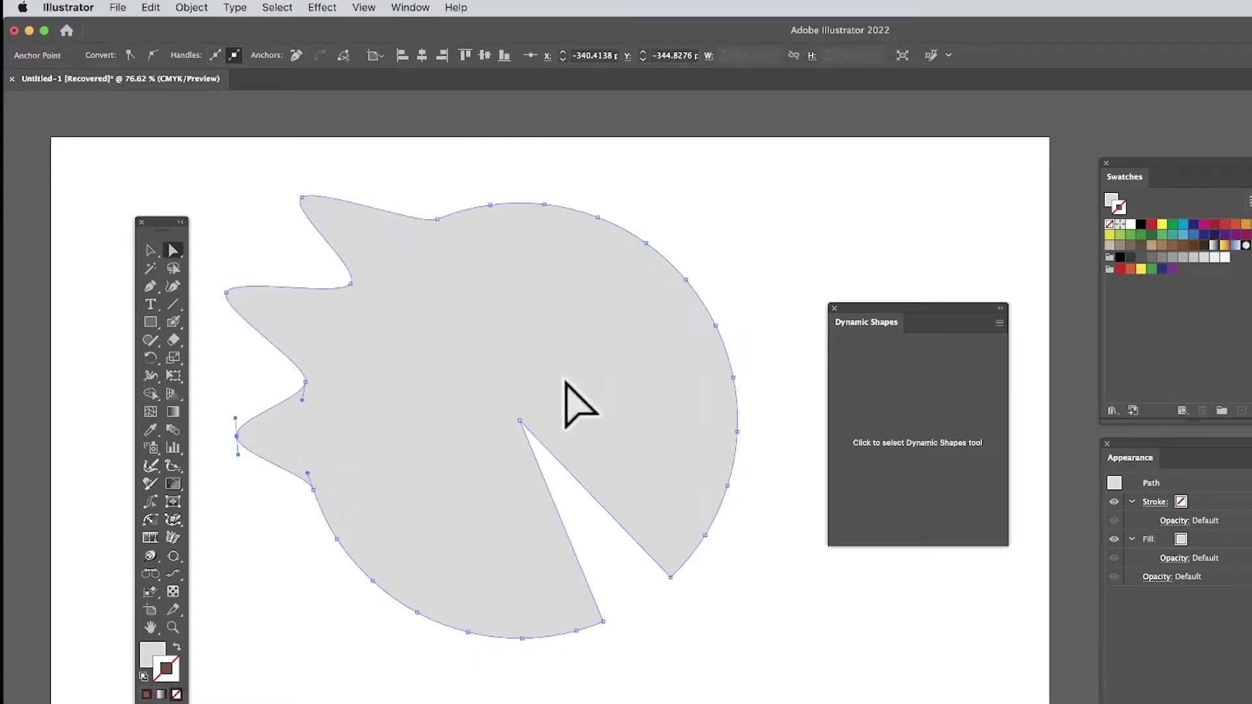
Step: Delete the distorted circle and draw a dynamic rectangle about 434 by 217 pt, rotated about 107°
{"action": "left_click", "coordinate": [565, 385]}
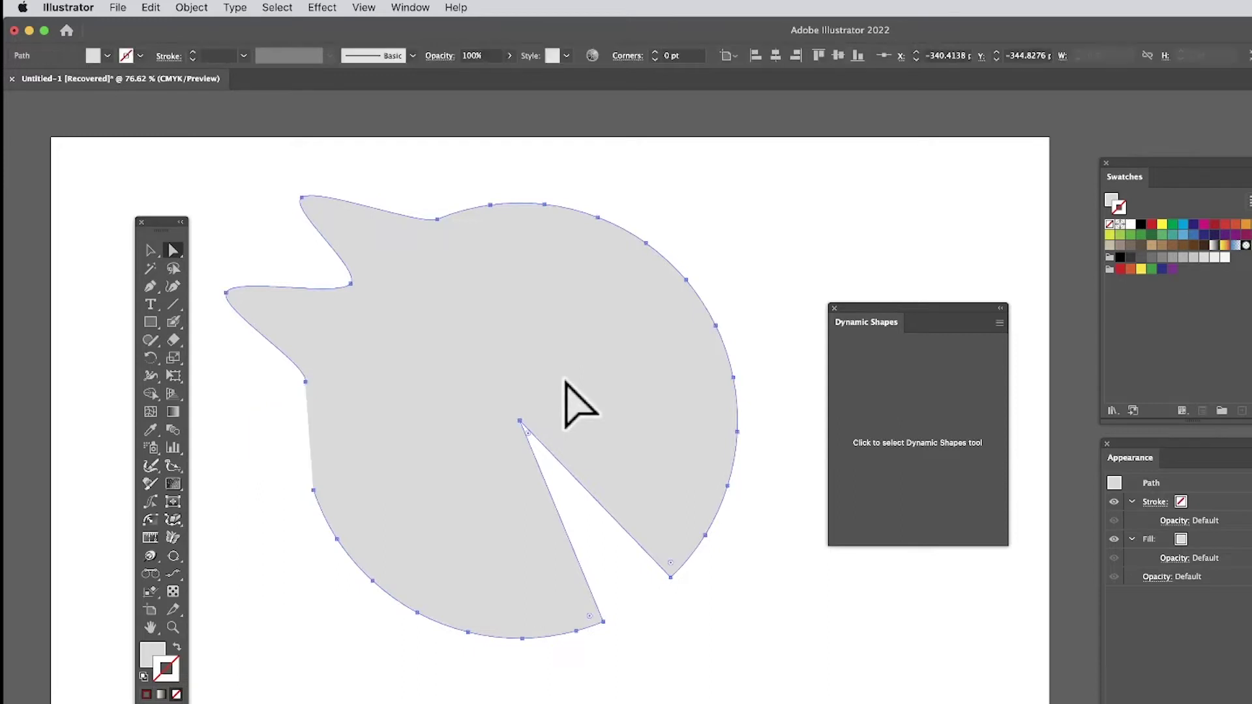
{"action": "key", "text": "Delete"}
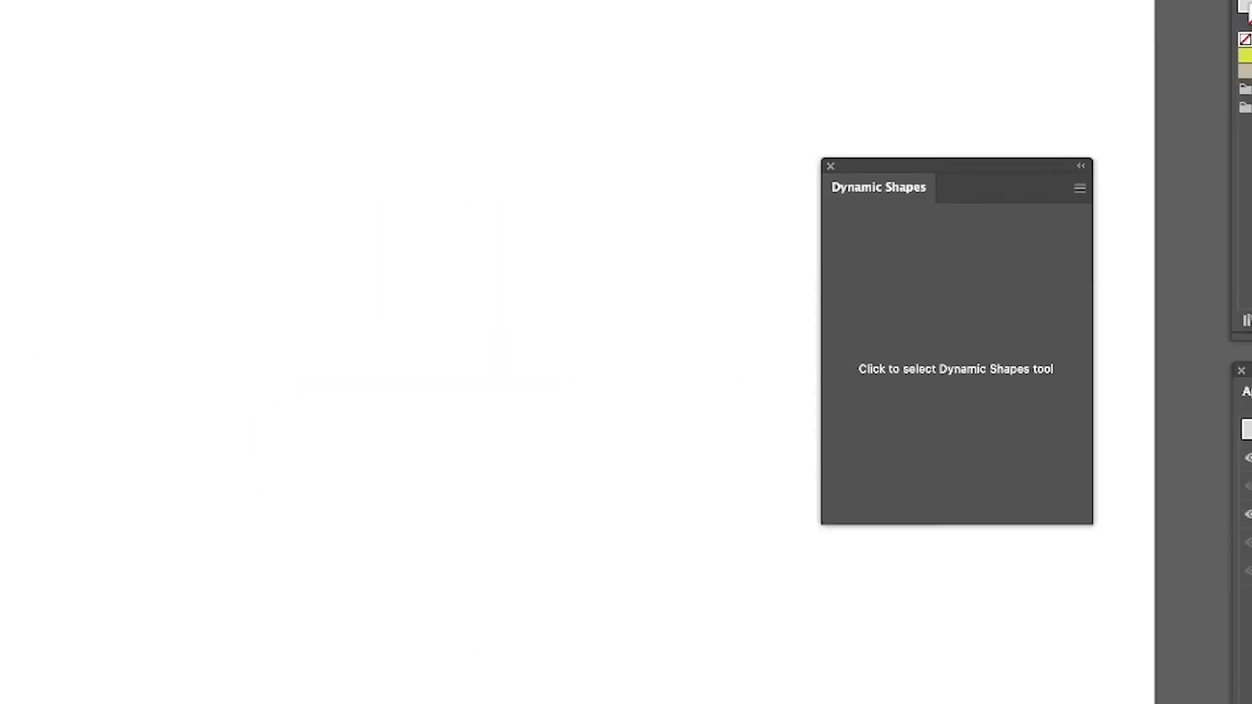
{"action": "left_click", "coordinate": [953, 255]}
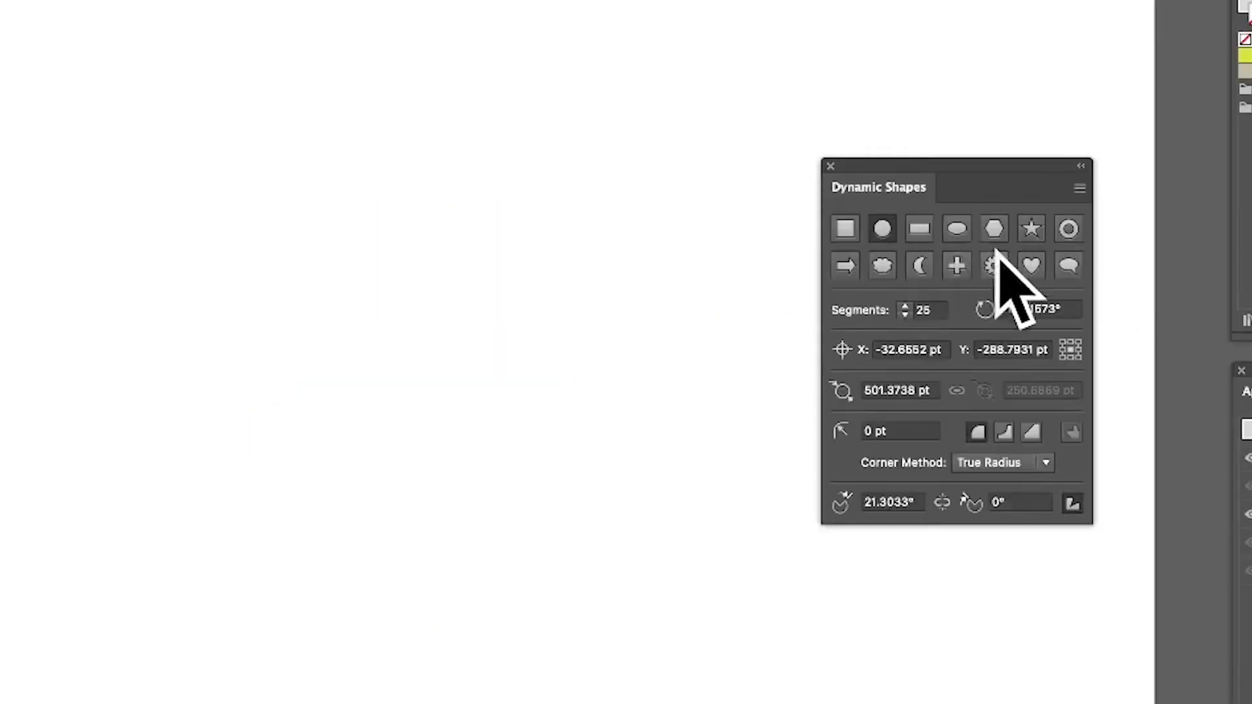
{"action": "left_click", "coordinate": [918, 229]}
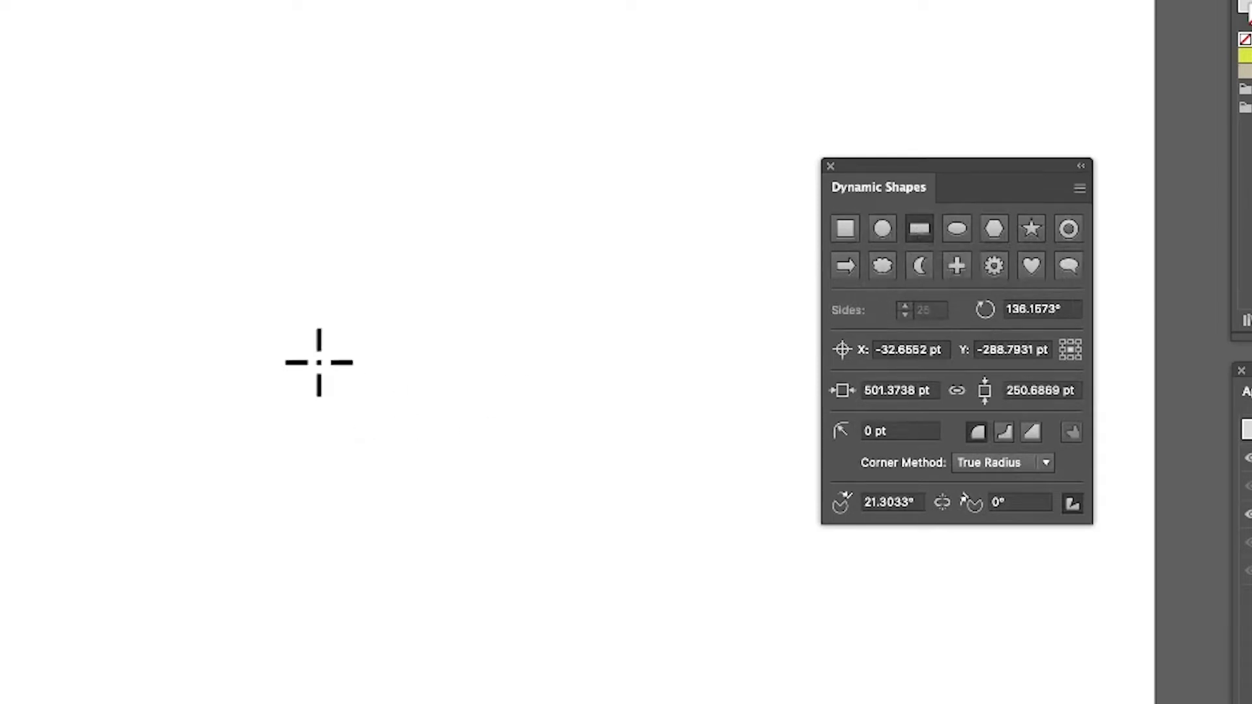
{"action": "left_click_drag", "start_coordinate": [287, 385], "coordinate": [561, 471]}
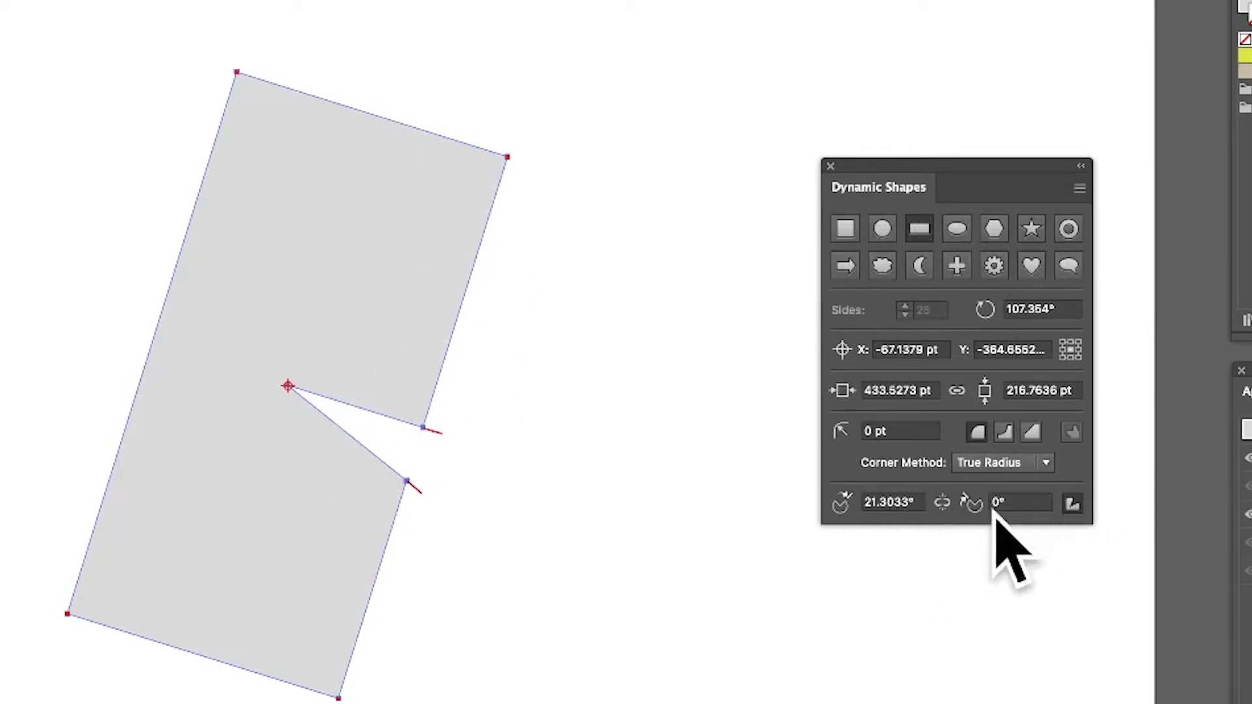
Step: Round the rectangle's corners with a 20 pt and then a 50 pt radius, and adjust the radius to about 47.7 pt
{"action": "left_click", "coordinate": [907, 432]}
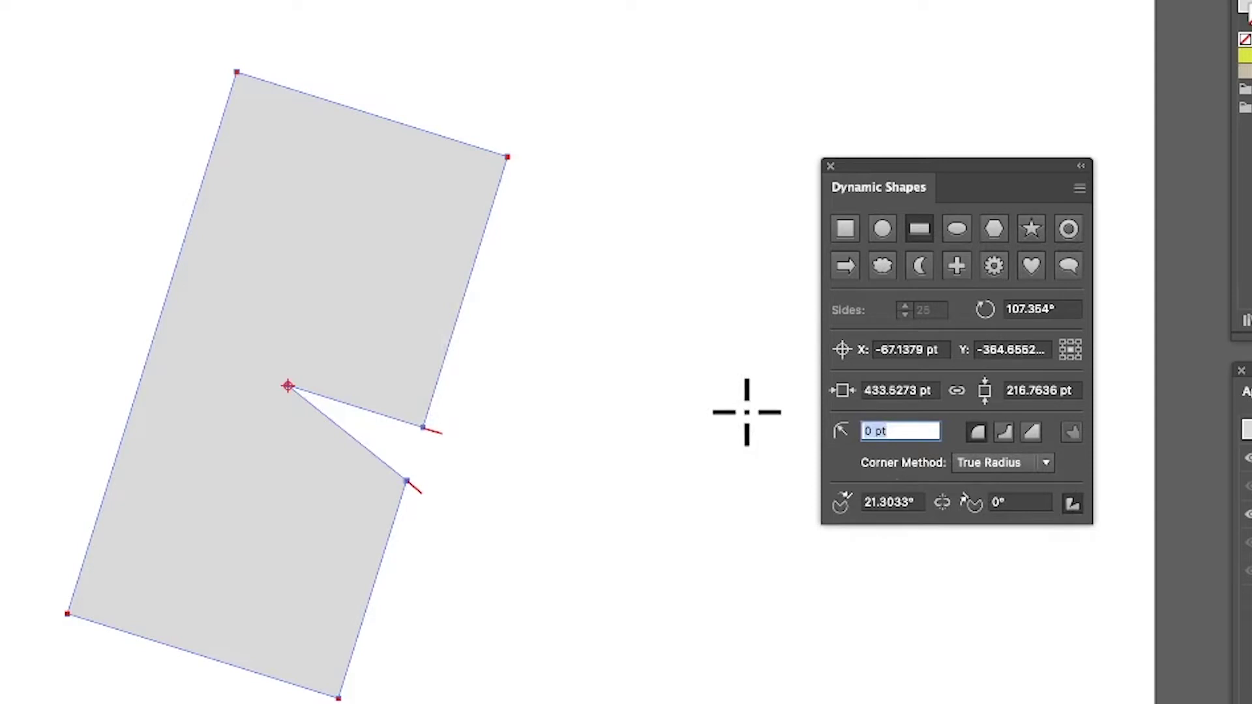
{"action": "type", "text": "20"}
{"action": "key", "text": "Tab"}
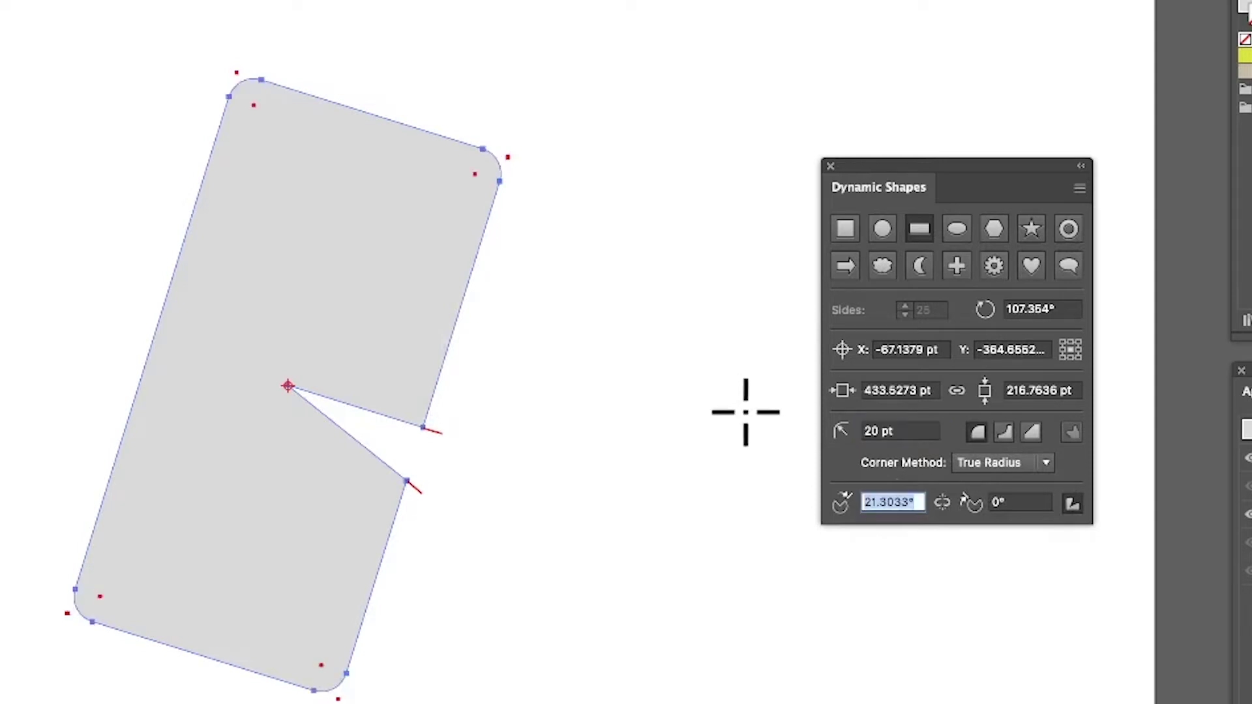
{"action": "left_click", "coordinate": [874, 431]}
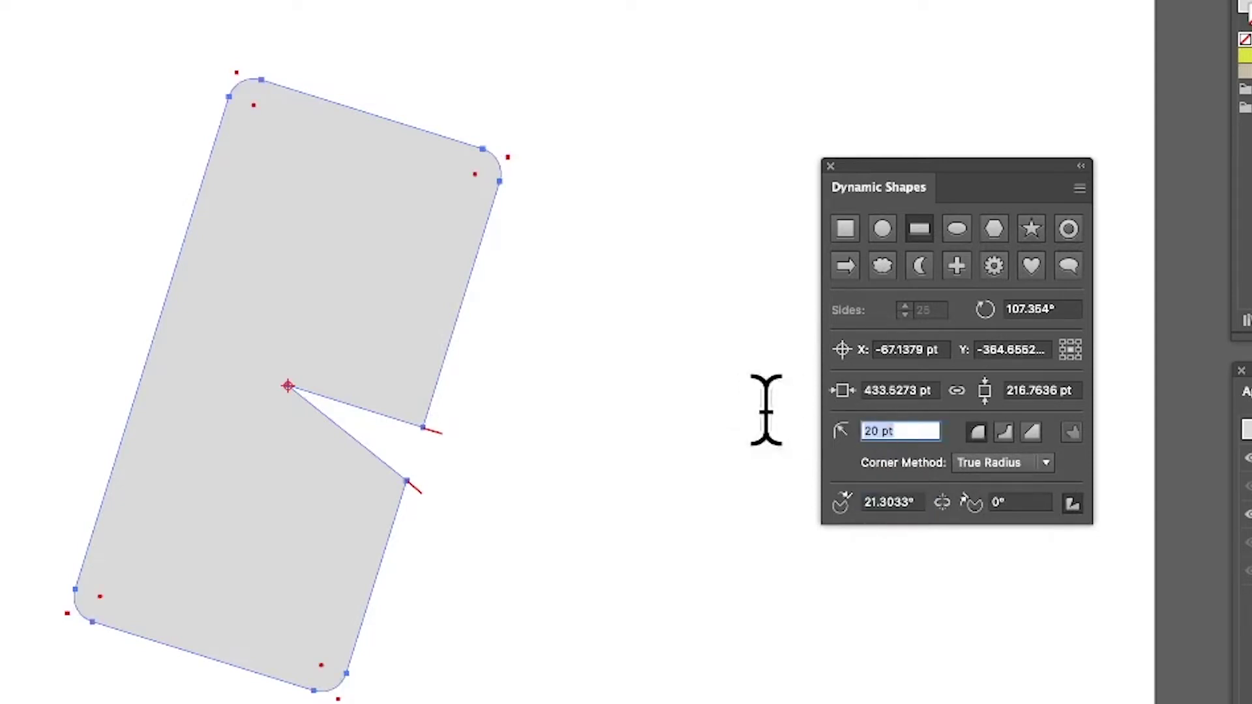
{"action": "type", "text": "50"}
{"action": "key", "text": "Tab"}
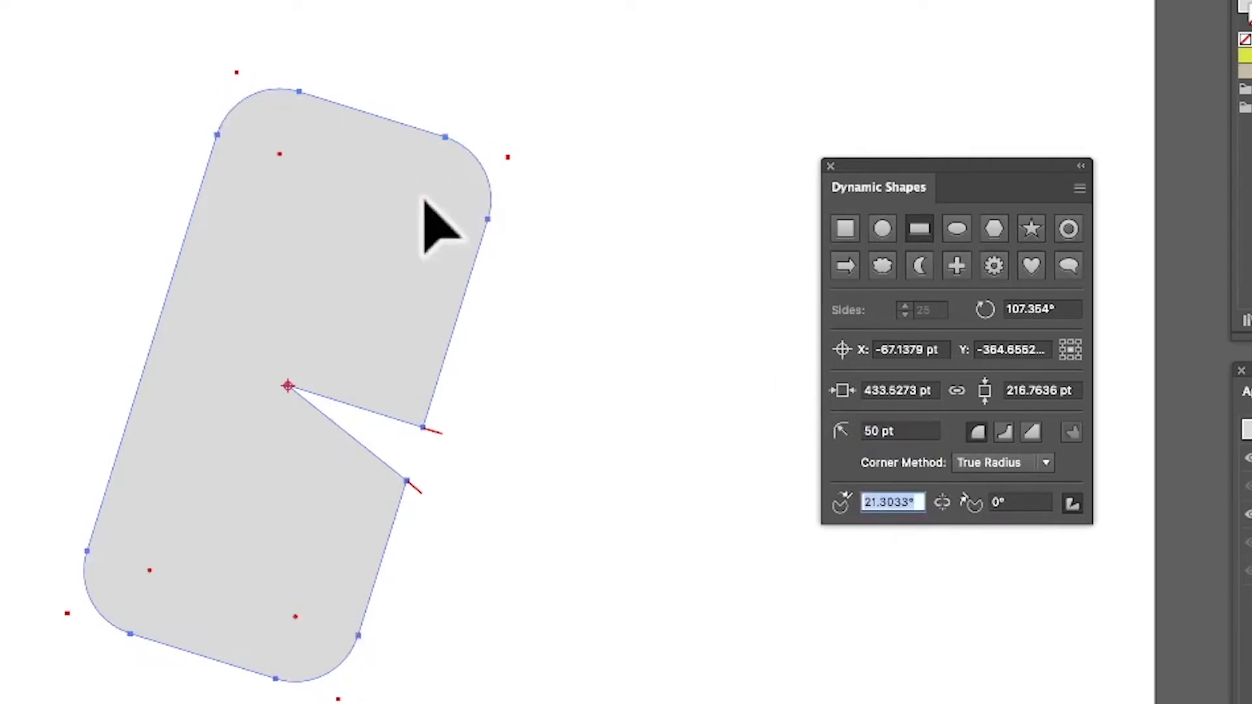
{"action": "mouse_move", "coordinate": [424, 200]}
{"action": "left_mouse_down"}
{"action": "mouse_move", "coordinate": [366, 218]}
{"action": "mouse_move", "coordinate": [435, 212]}
{"action": "left_mouse_up"}
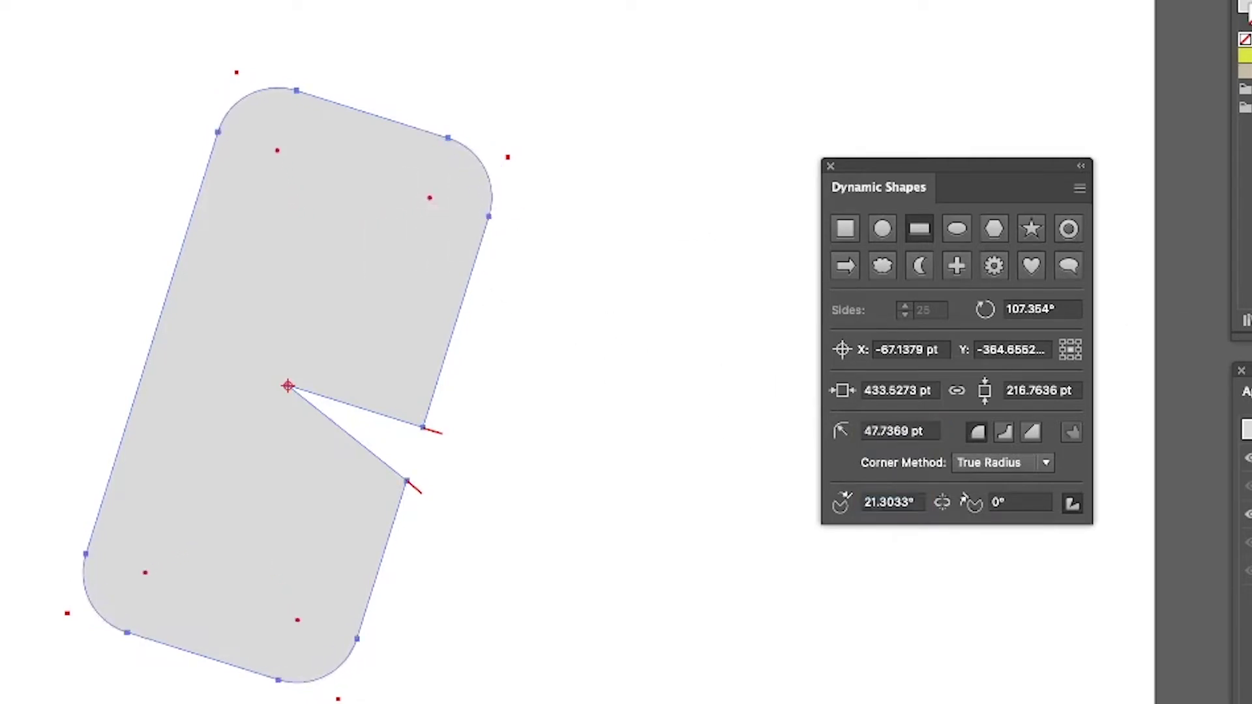
Step: Set the rectangle's rotation angle to 50°
{"action": "left_click", "coordinate": [1060, 309]}
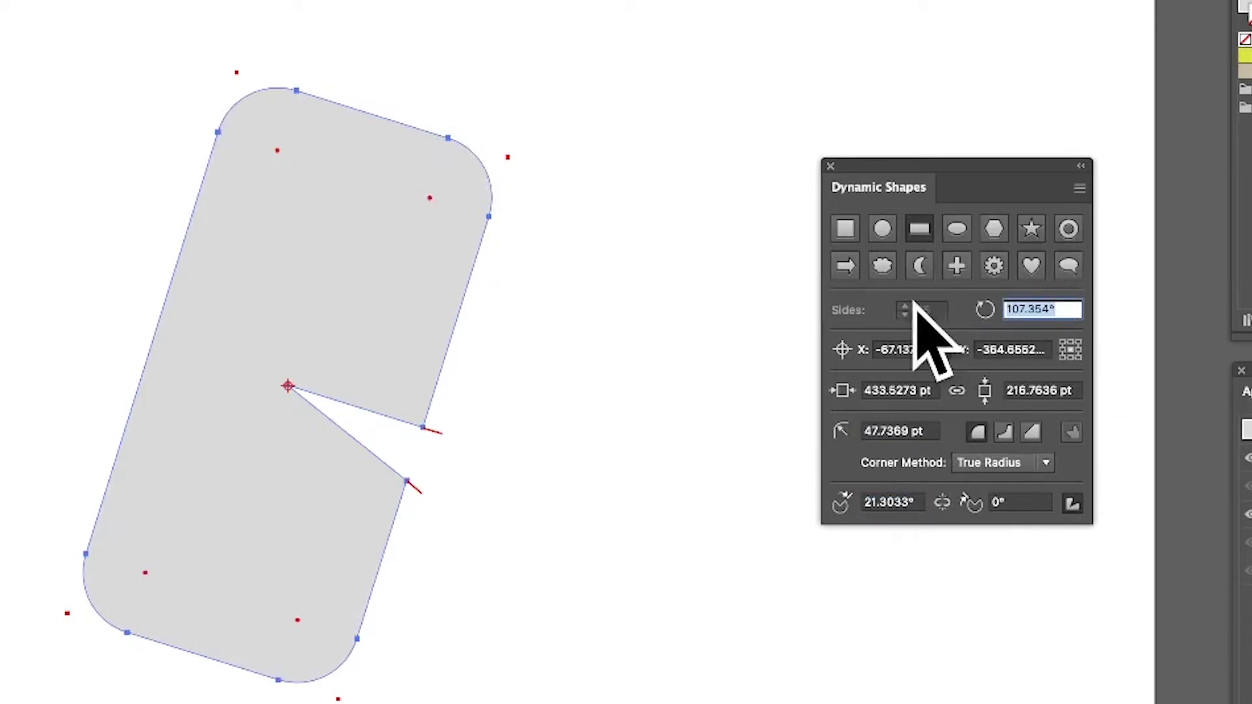
{"action": "type", "text": "50"}
{"action": "key", "text": "Tab"}
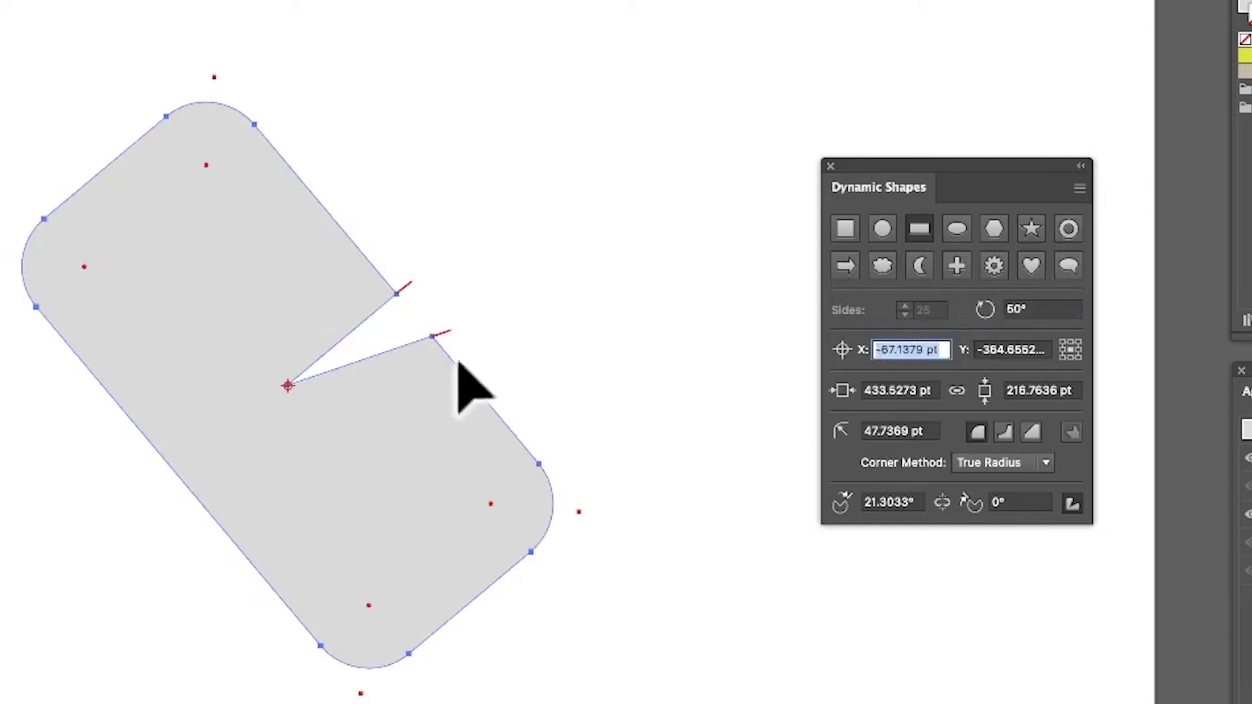
Step: Widen the rectangle's slice to about 99.6° and change the corner style to inverse round, then chamfer
{"action": "left_click_drag", "start_coordinate": [437, 334], "coordinate": [379, 543]}
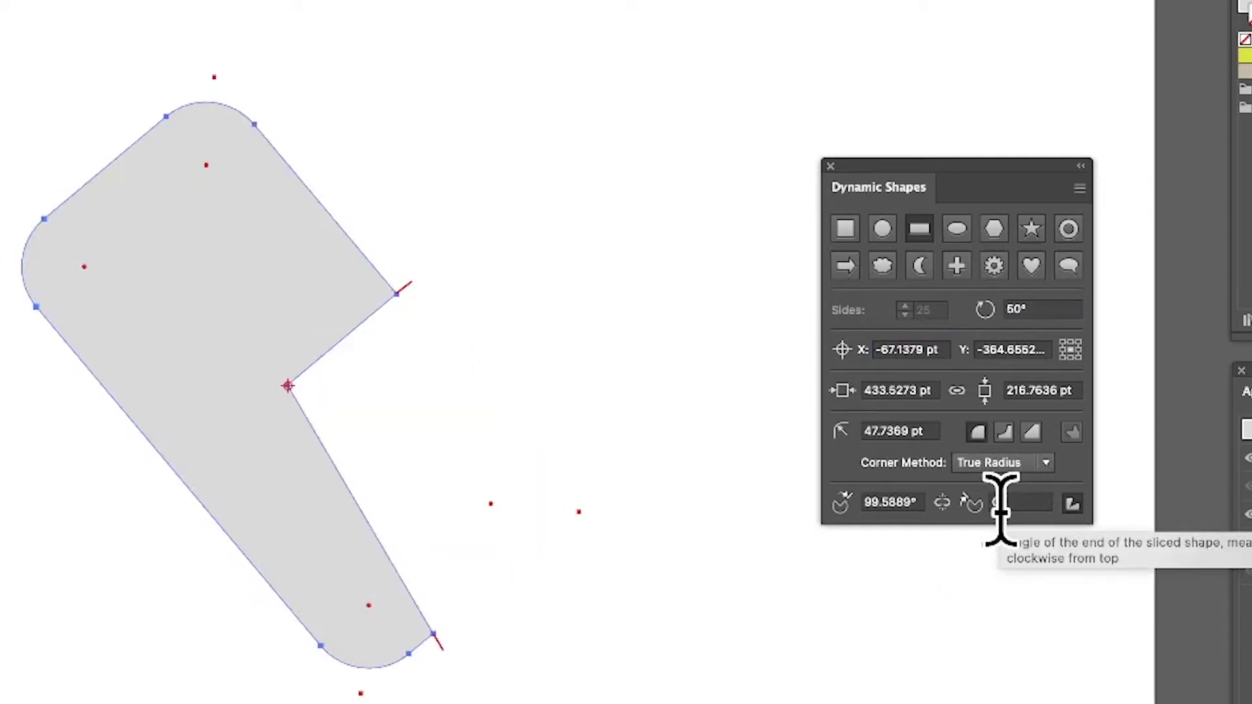
{"action": "left_click", "coordinate": [1028, 431]}
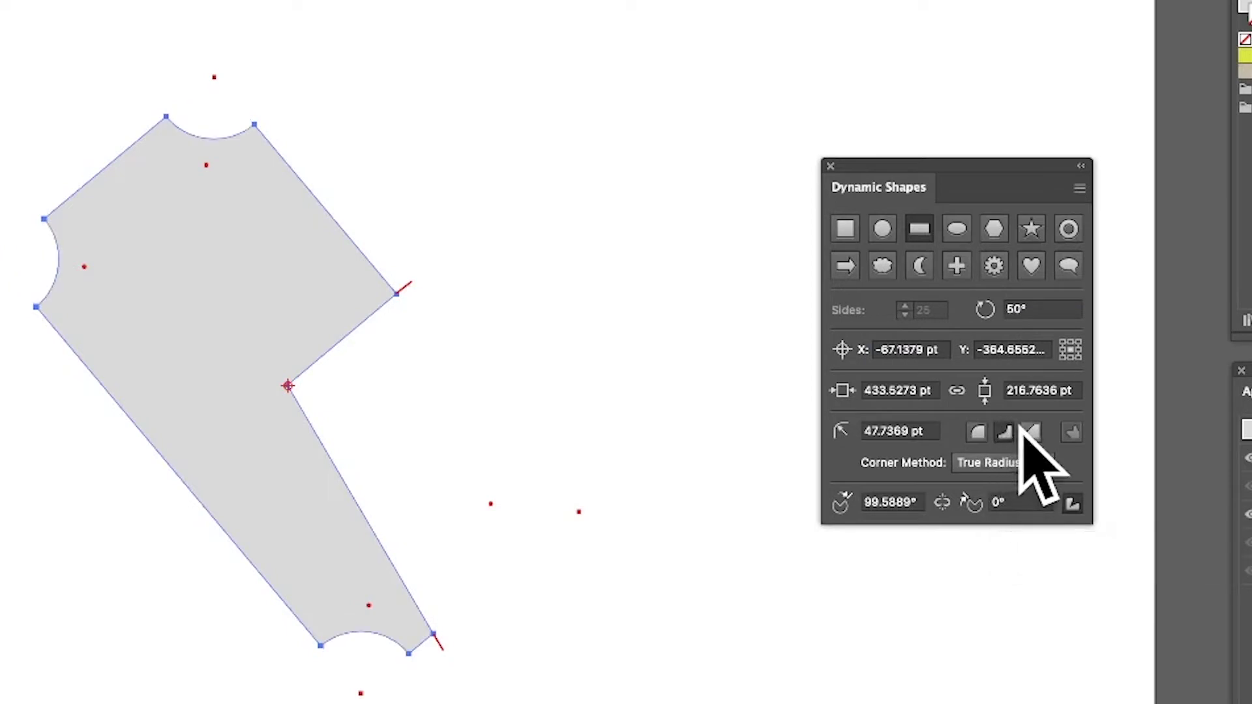
{"action": "left_click", "coordinate": [1025, 432]}
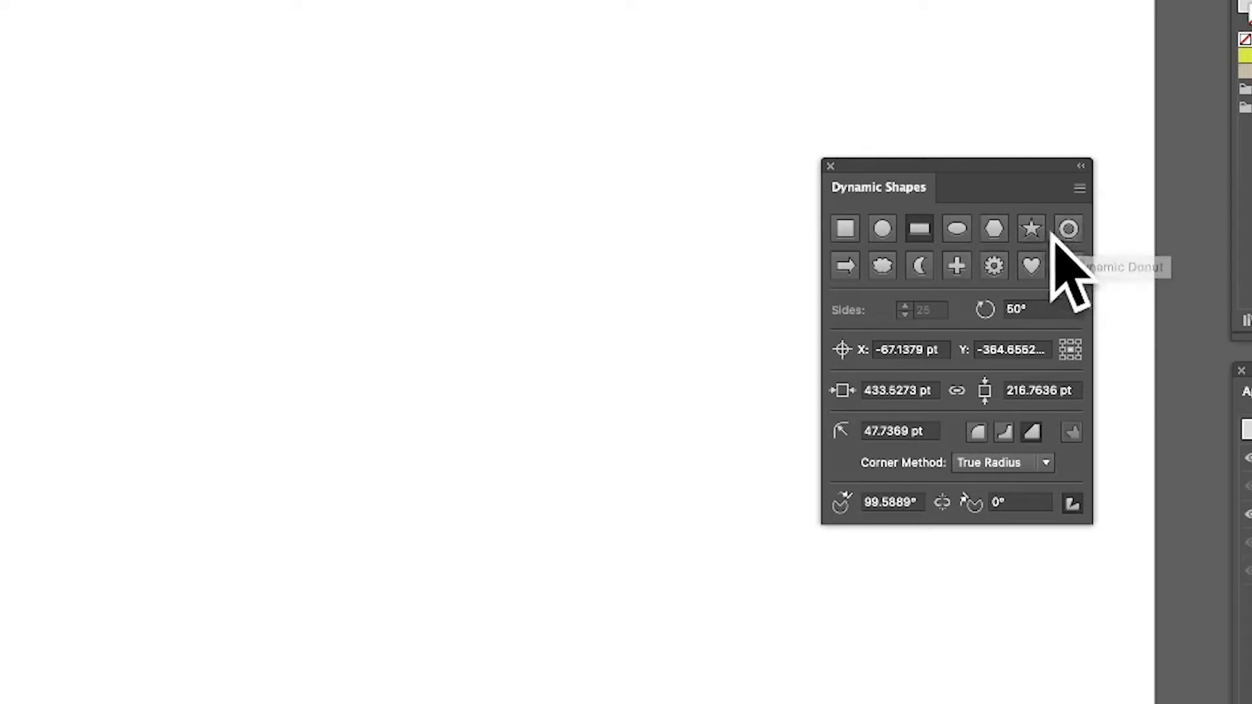
Step: Draw a sliced dynamic donut about 528 pt outside and 264 pt inside, then toggle its pie-slice style off and back on
{"action": "left_click", "coordinate": [1069, 229]}
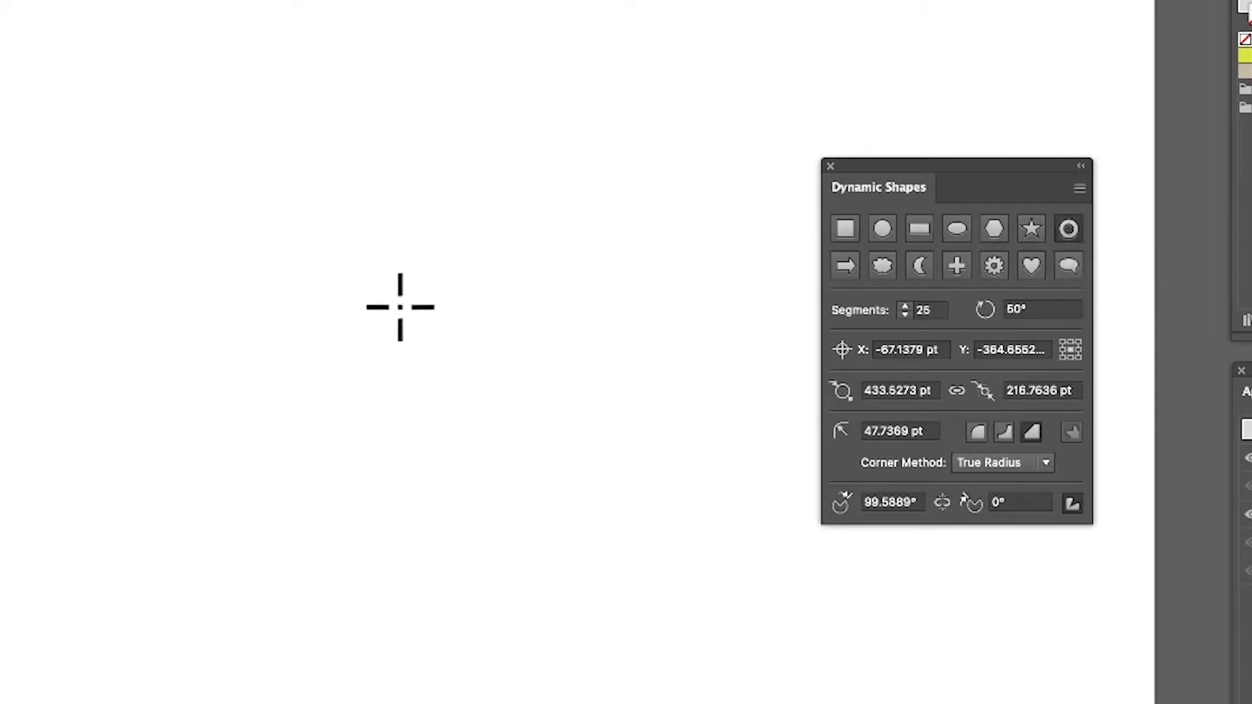
{"action": "left_click_drag", "start_coordinate": [400, 305], "coordinate": [659, 536]}
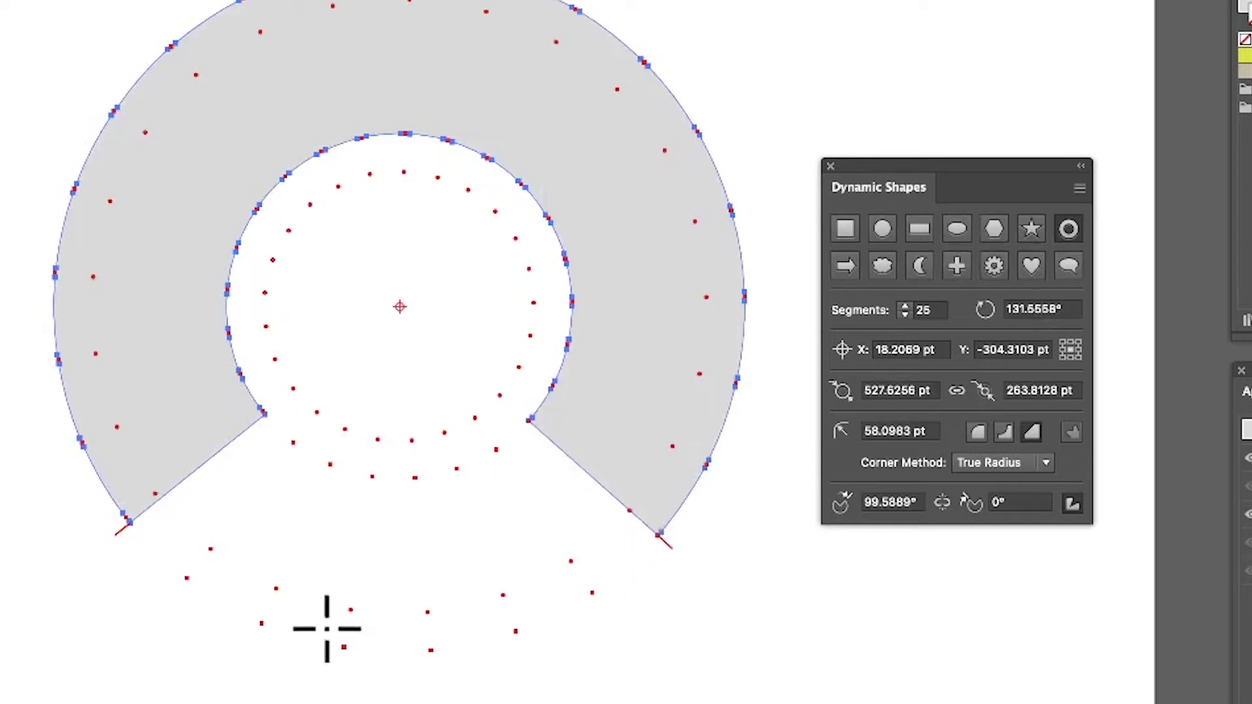
{"action": "left_click", "coordinate": [1073, 506]}
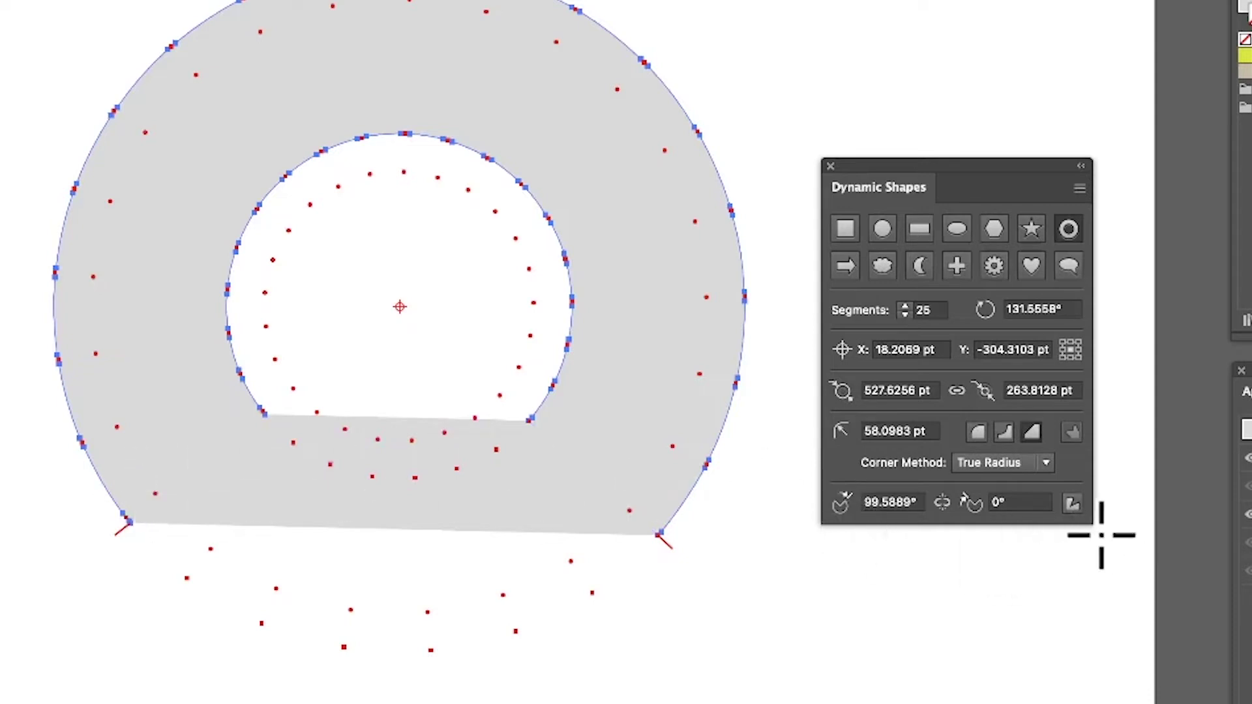
{"action": "left_click", "coordinate": [1071, 504]}
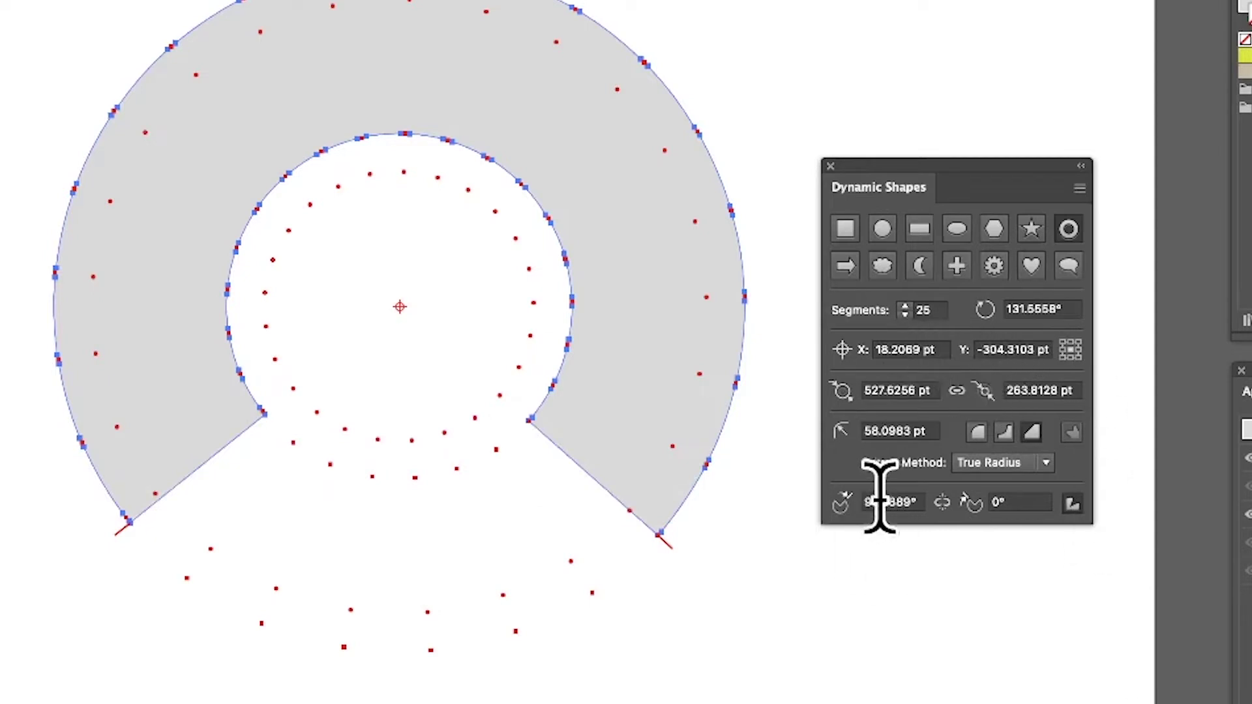
Step: Reset the sliced donut to its basic shape and set its number of segments to 20
{"action": "left_click", "coordinate": [906, 502]}
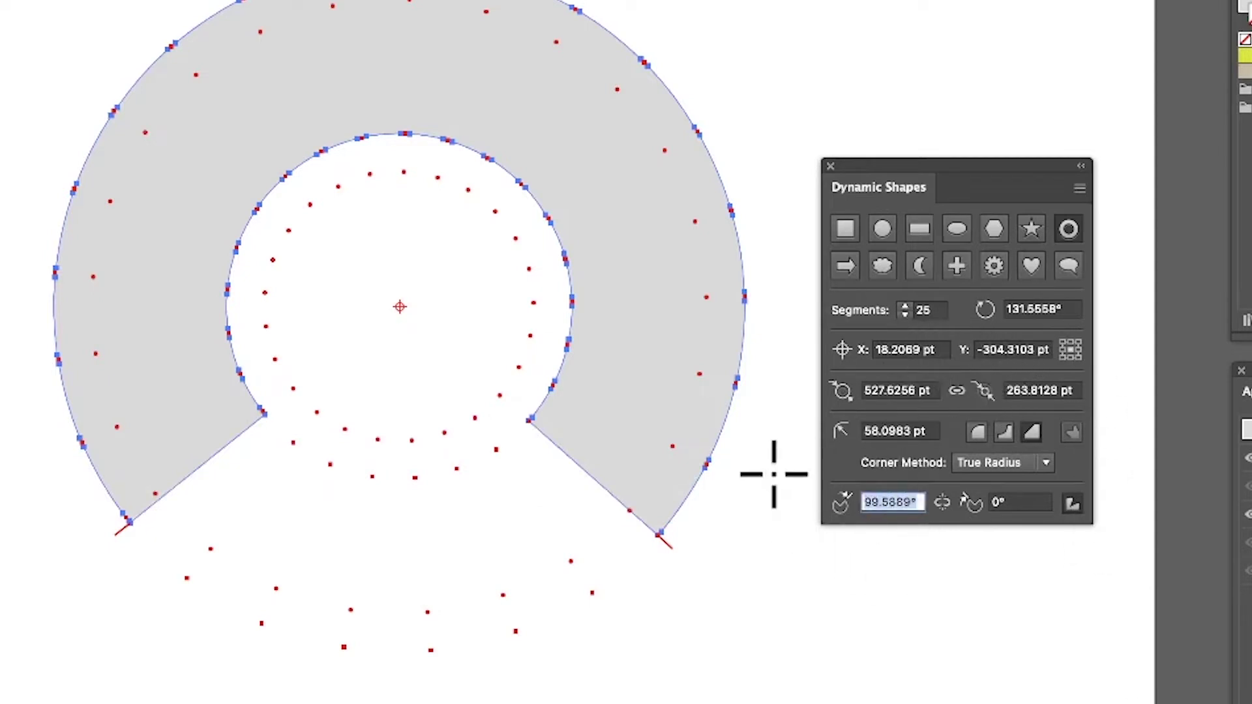
{"action": "left_click", "coordinate": [1079, 188]}
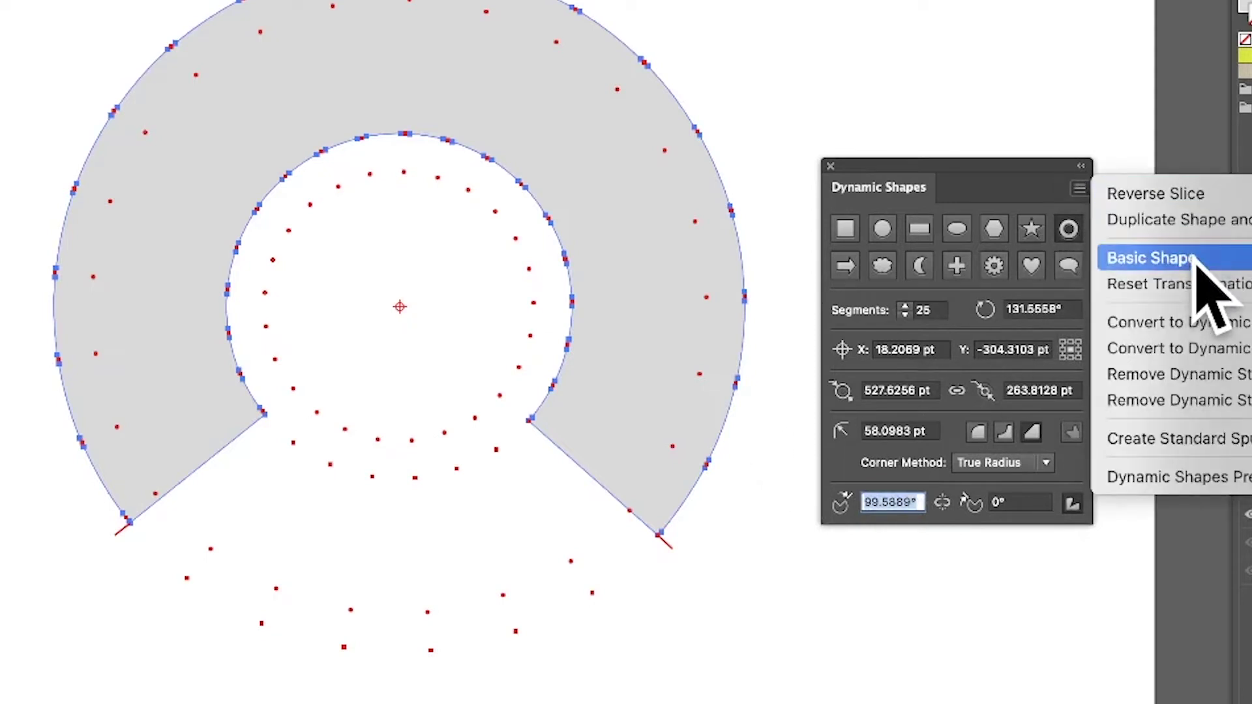
{"action": "left_click", "coordinate": [1151, 259]}
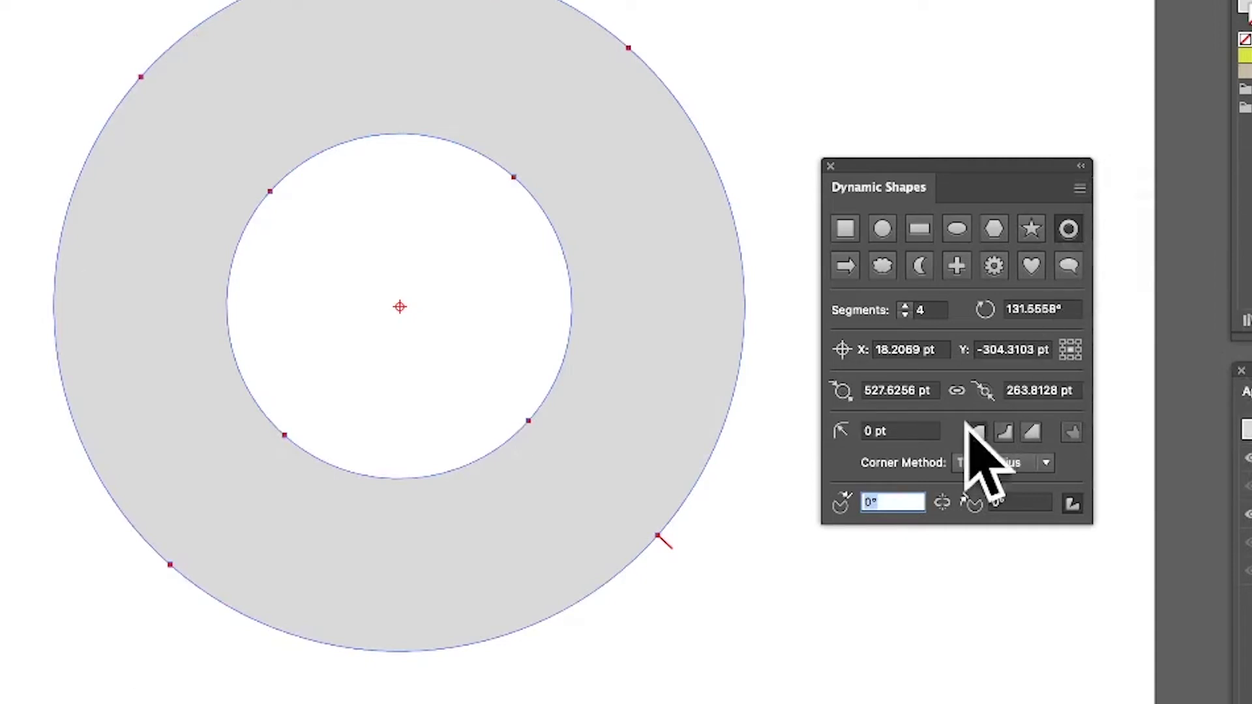
{"action": "left_click", "coordinate": [923, 309]}
{"action": "type", "text": "20"}
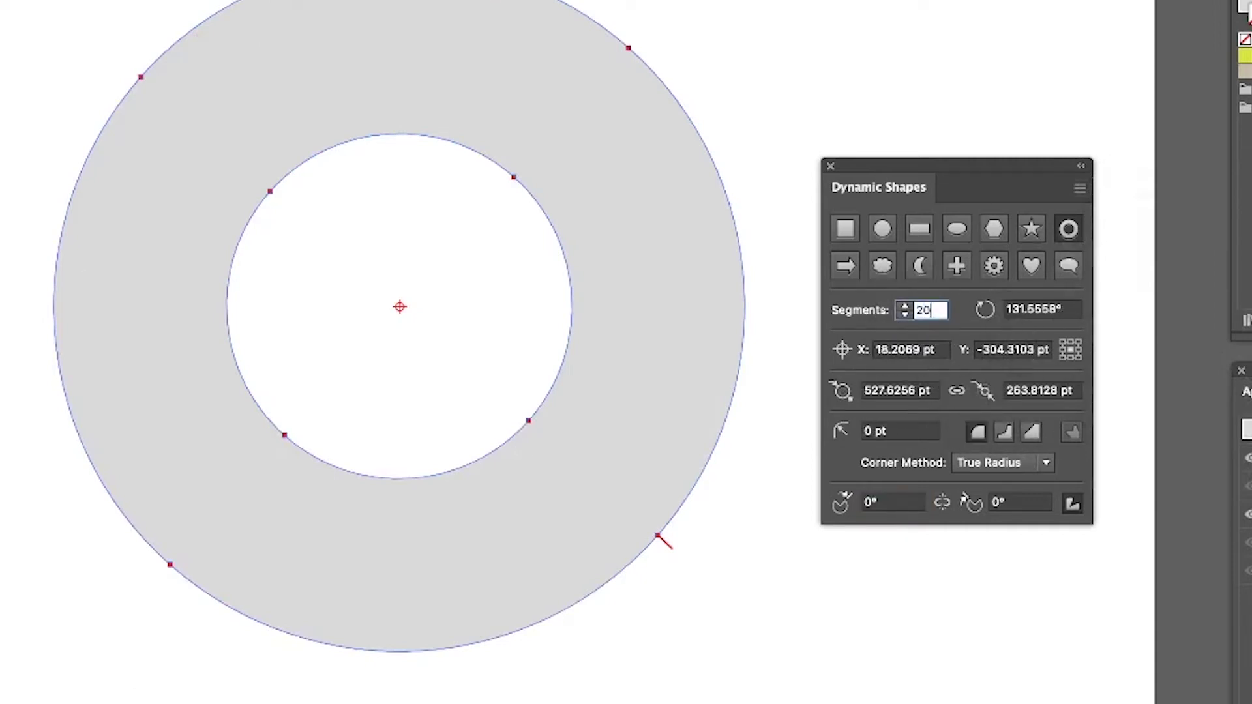
{"action": "key", "text": "Tab"}
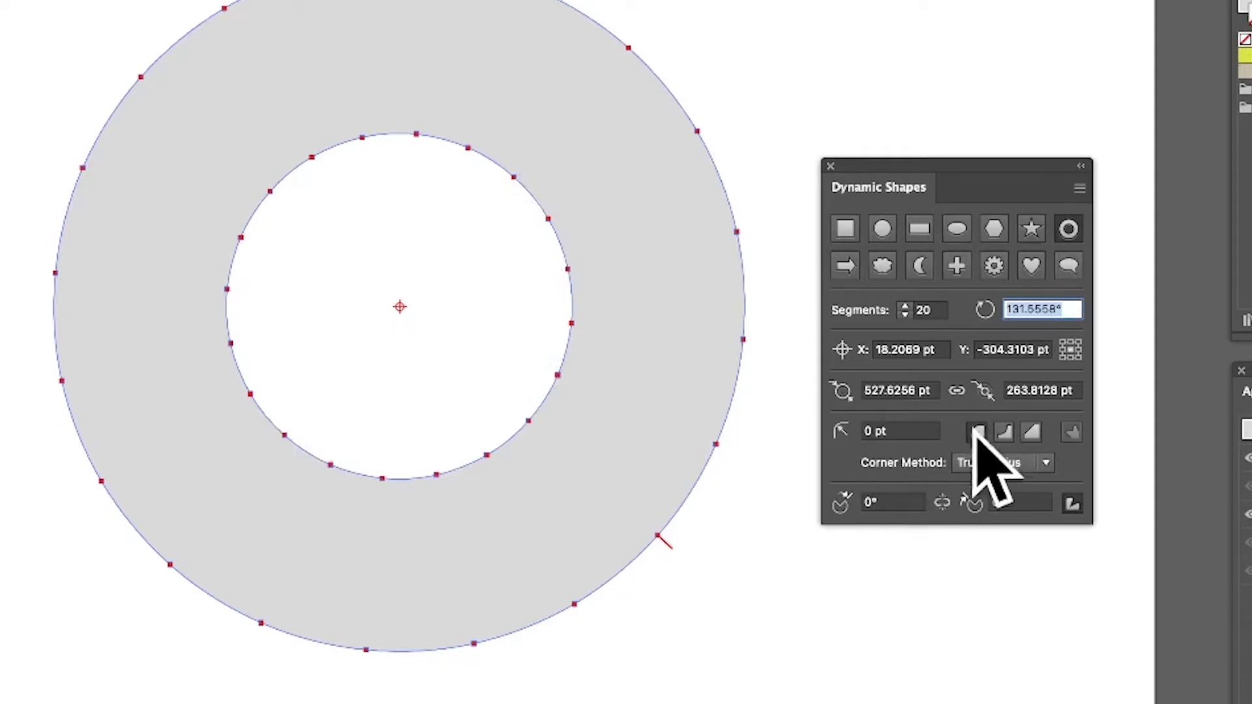
Step: Set the donut's corner radius to 30 pt and then 100 pt, and change the corner style to chamfer
{"action": "left_click", "coordinate": [854, 430]}
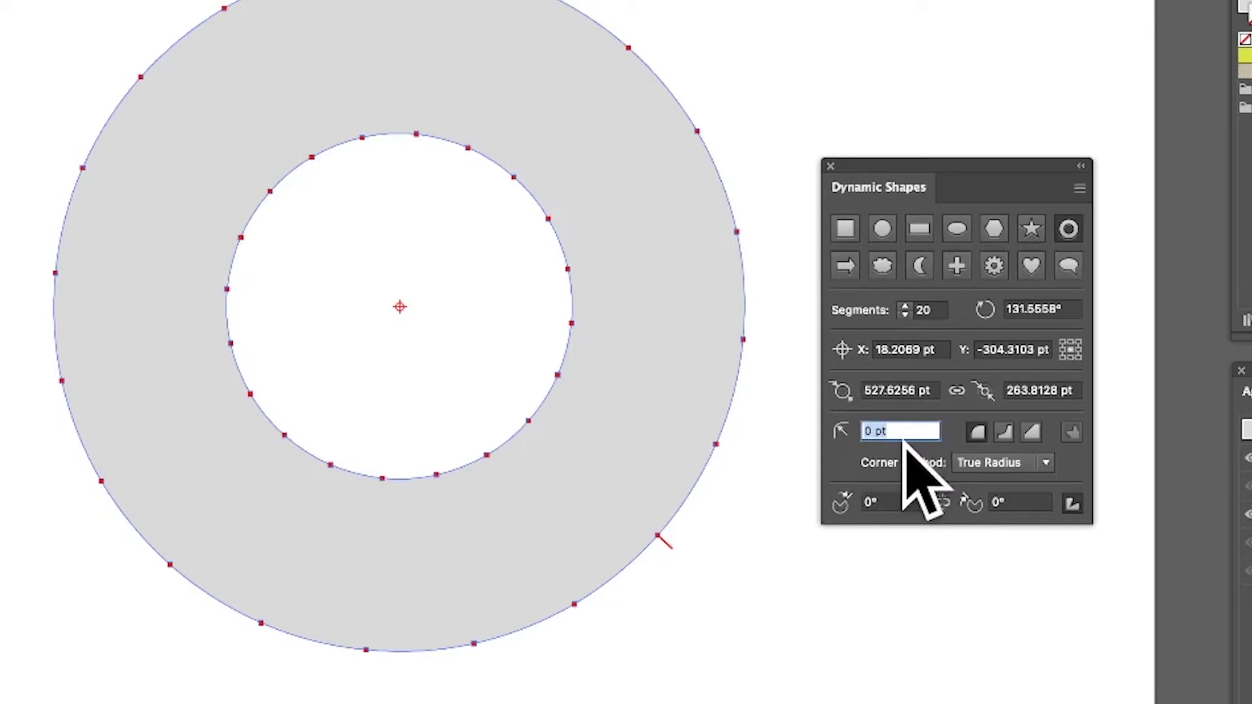
{"action": "type", "text": "30"}
{"action": "key", "text": "Tab"}
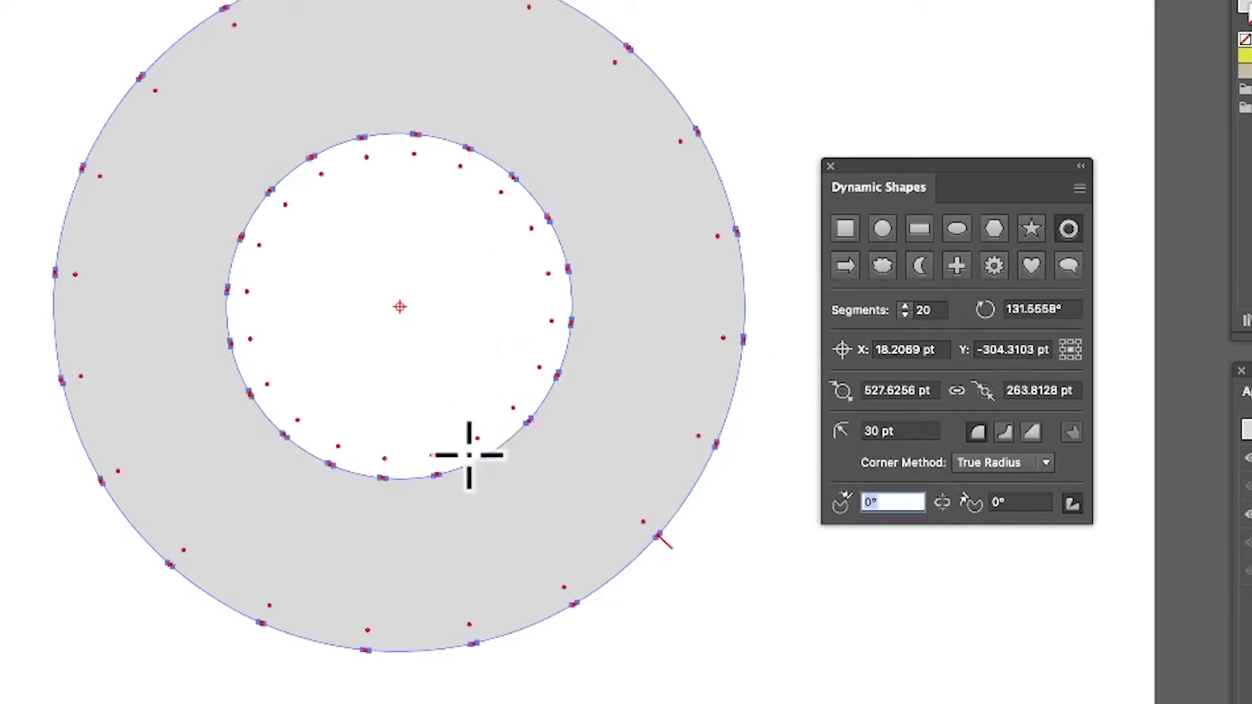
{"action": "left_click_drag", "start_coordinate": [916, 427], "coordinate": [819, 420]}
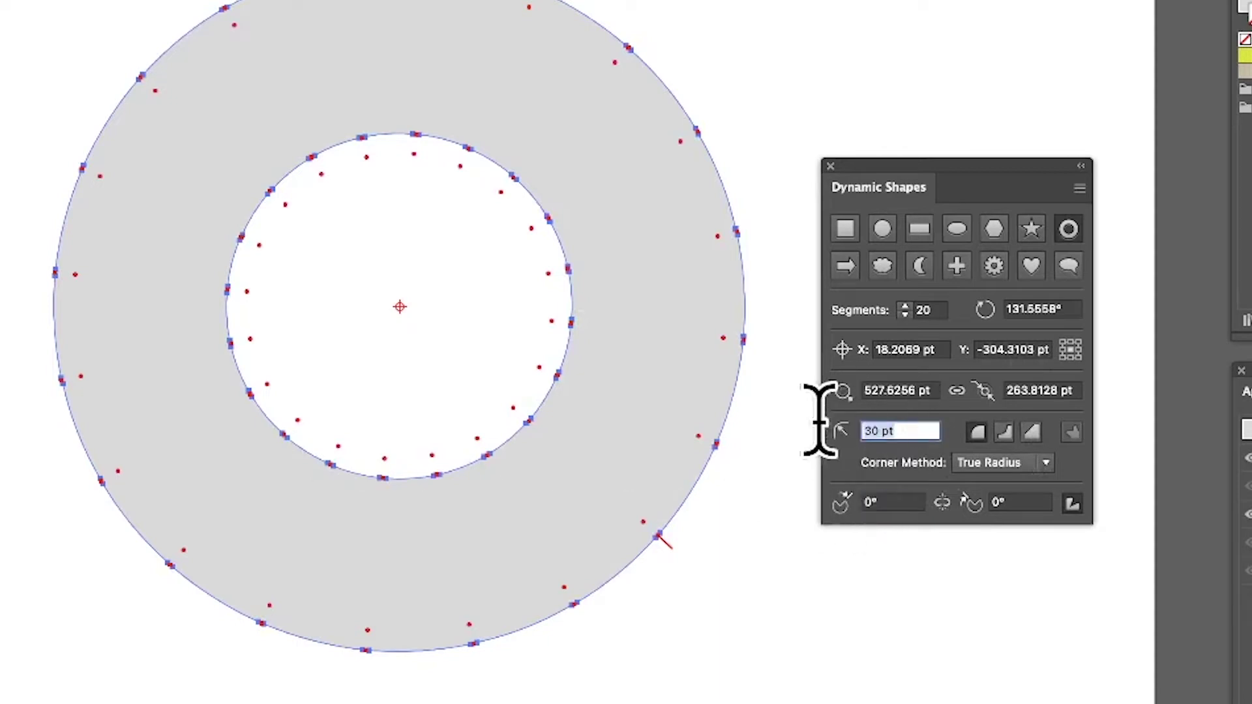
{"action": "type", "text": "100"}
{"action": "key", "text": "Tab"}
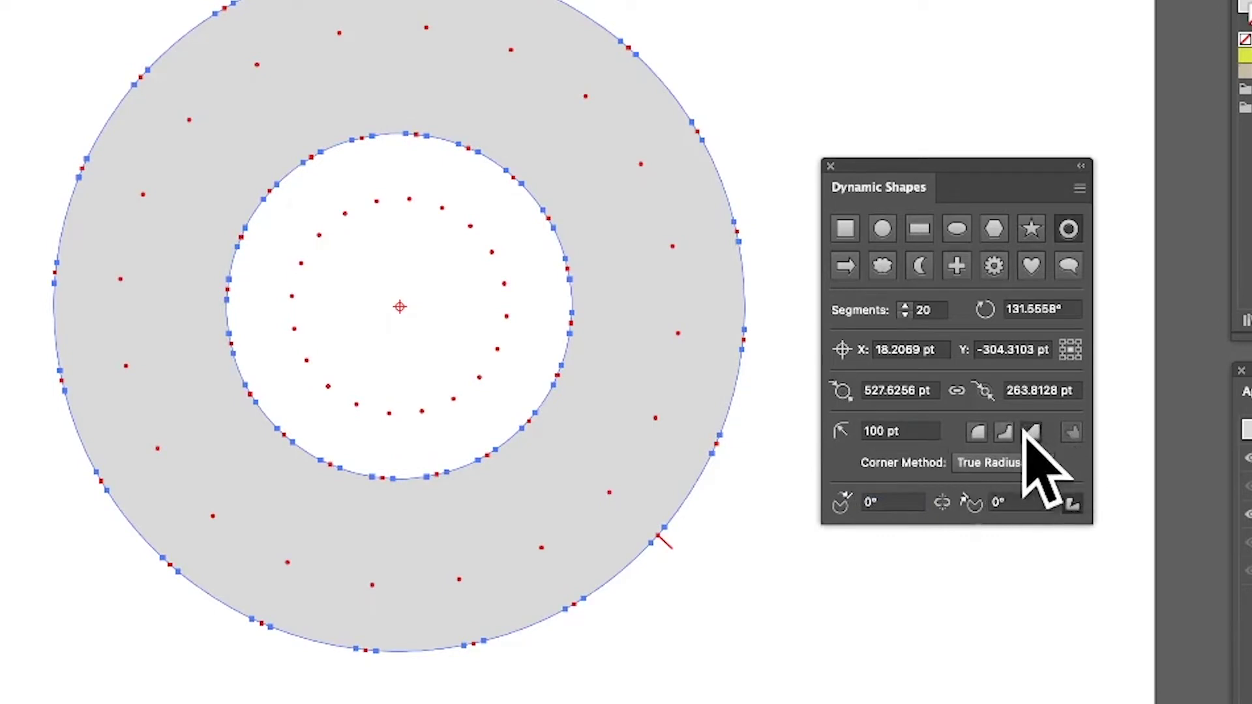
Step: Delete the donut and draw a dynamic arrow about 529 pt wide and 265 pt high
{"action": "key", "text": "Delete"}
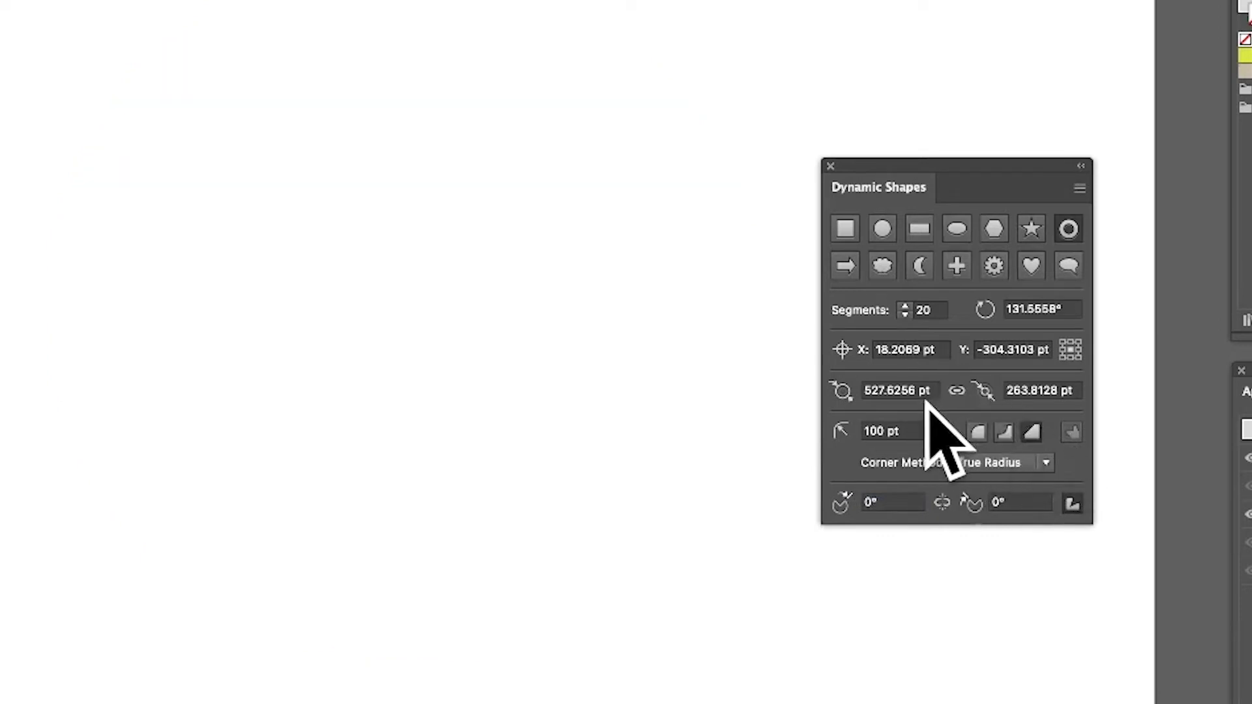
{"action": "left_click", "coordinate": [848, 266]}
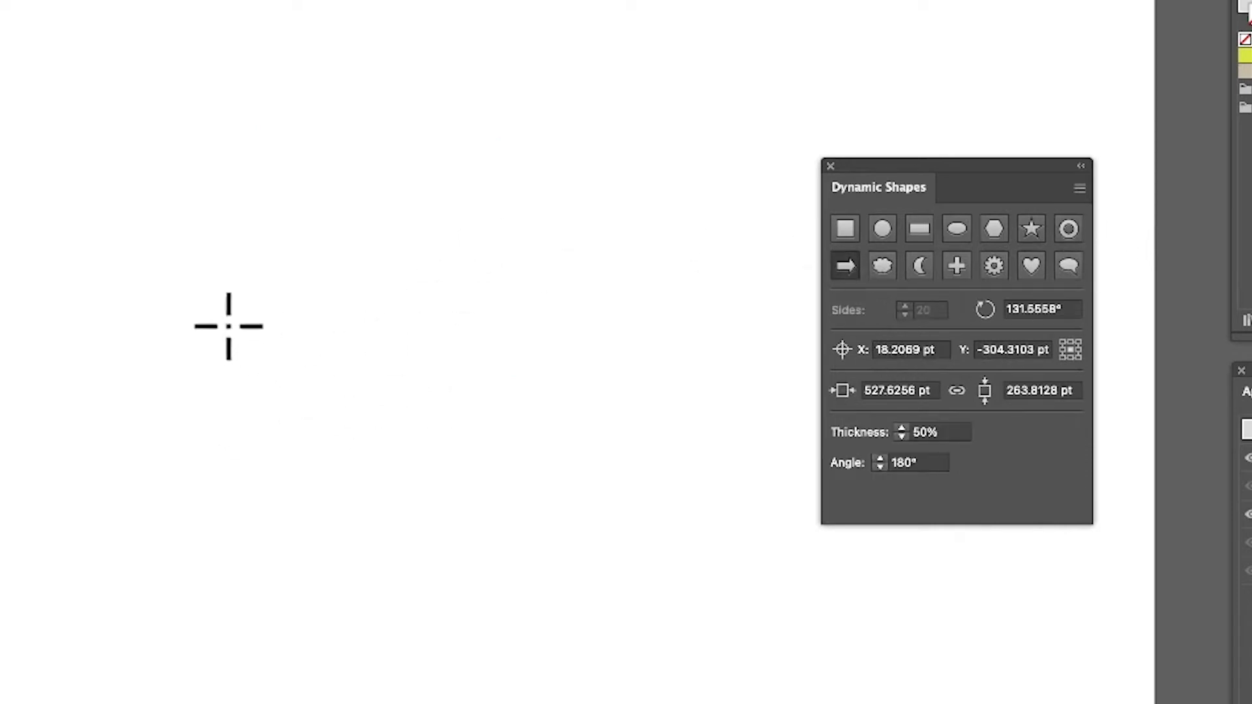
{"action": "left_click_drag", "start_coordinate": [261, 277], "coordinate": [563, 424]}
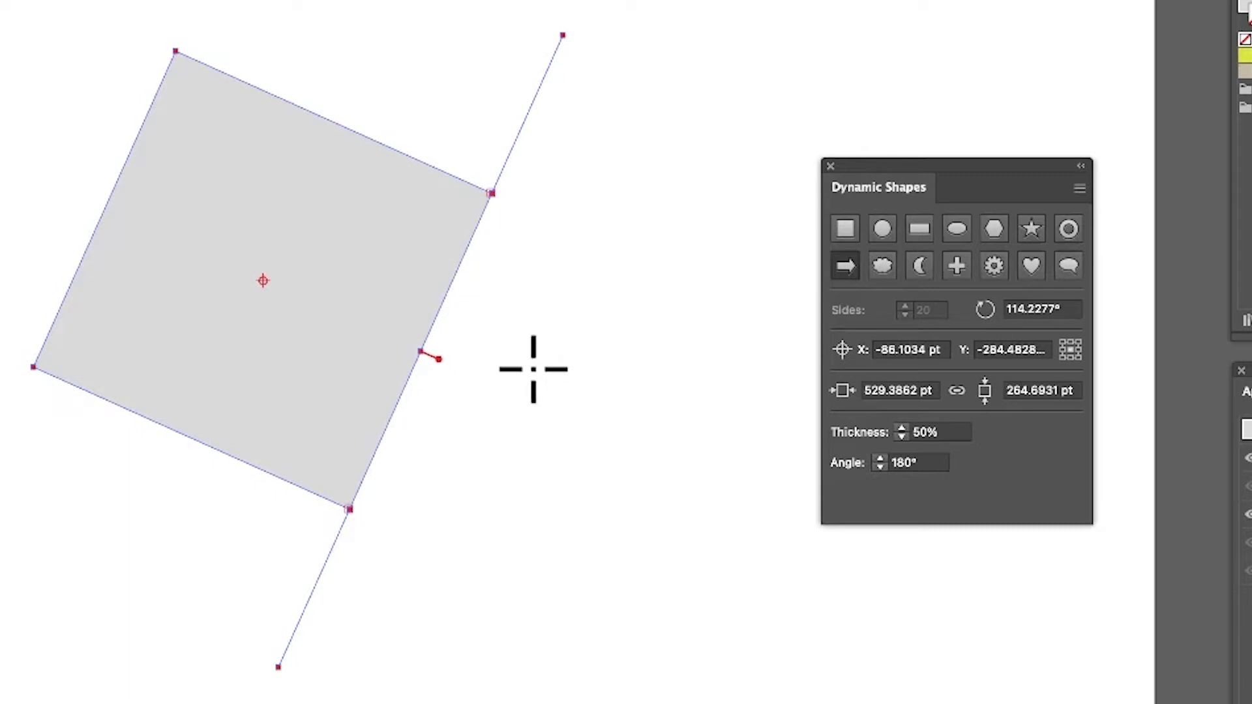
Step: Replace the arrow with one based on the basic shape settings, about 264 pt wide and 528 pt high
{"action": "key", "text": "Delete"}
{"action": "left_click", "coordinate": [1080, 188]}
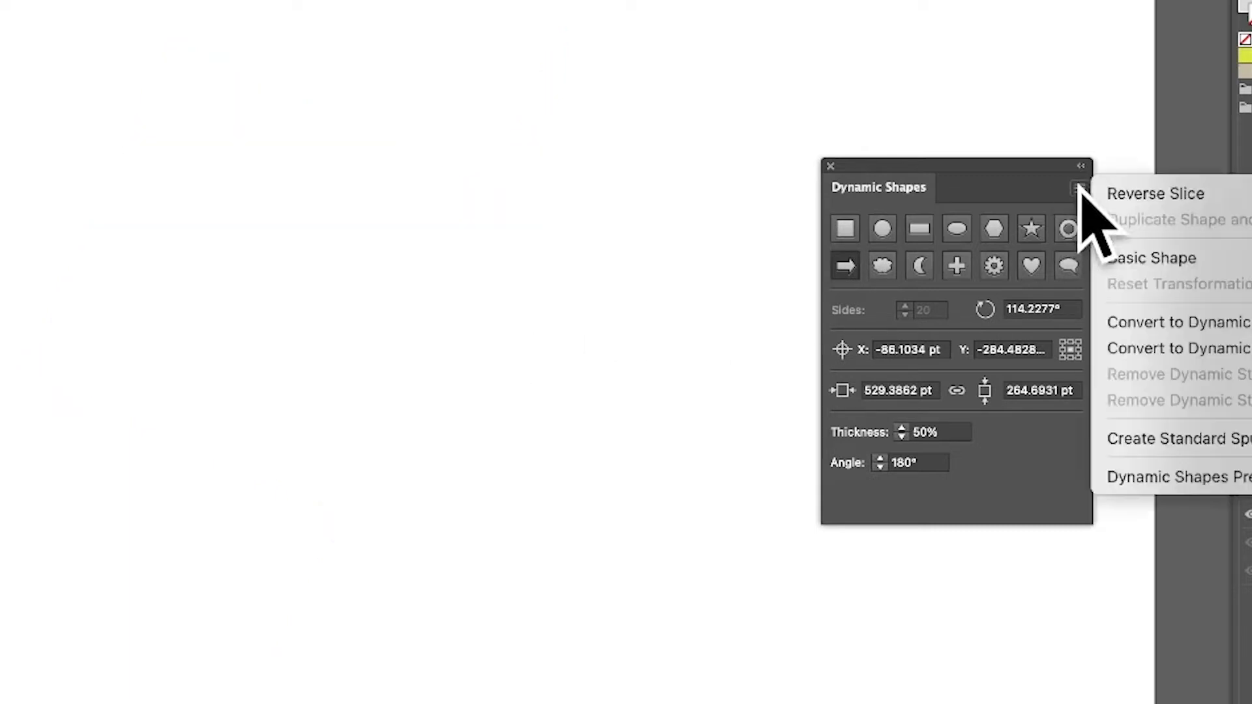
{"action": "left_click", "coordinate": [1167, 261]}
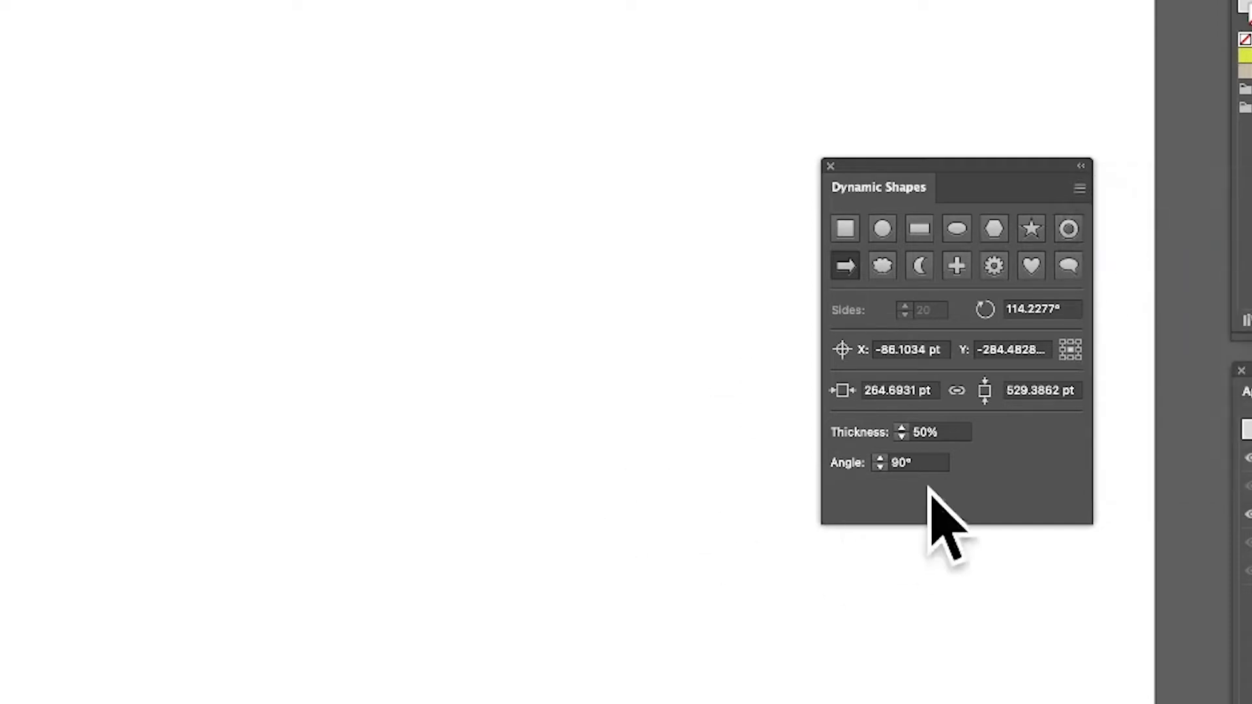
{"action": "left_click_drag", "start_coordinate": [506, 437], "coordinate": [670, 502]}
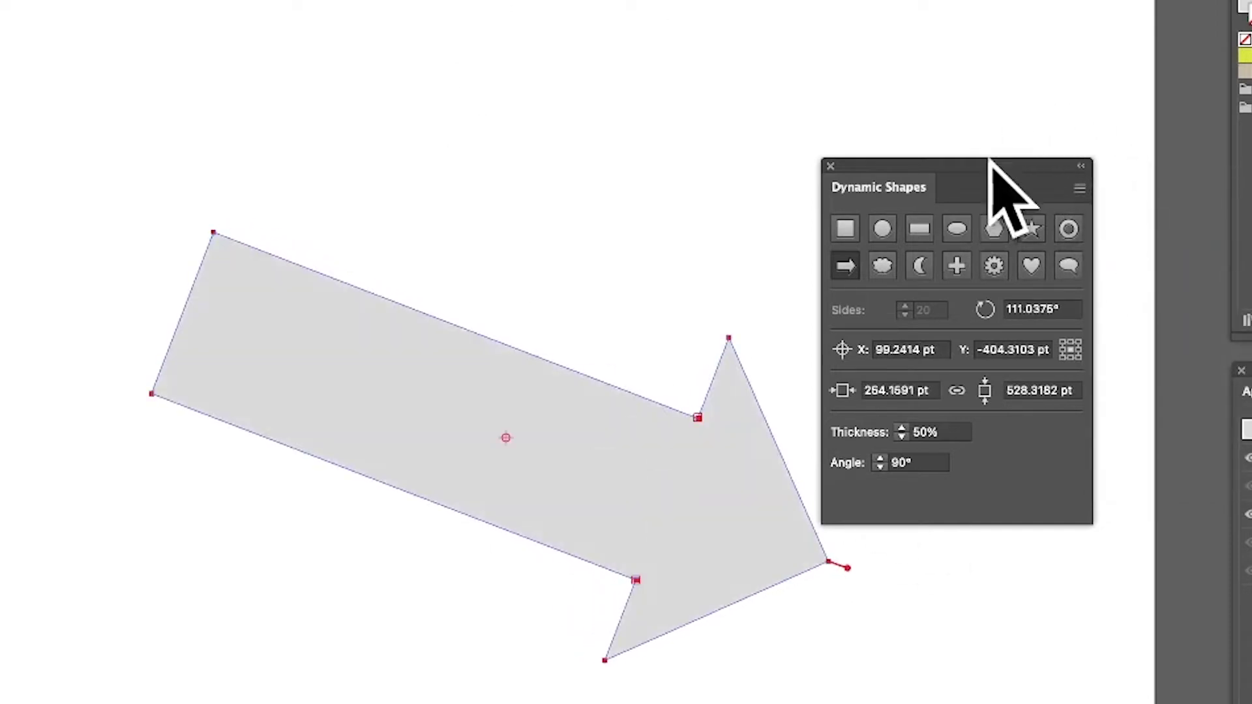
Step: Move the Dynamic Shapes panel clear of the arrow and set the arrow's thickness to 5%
{"action": "left_click_drag", "start_coordinate": [975, 164], "coordinate": [1033, 117]}
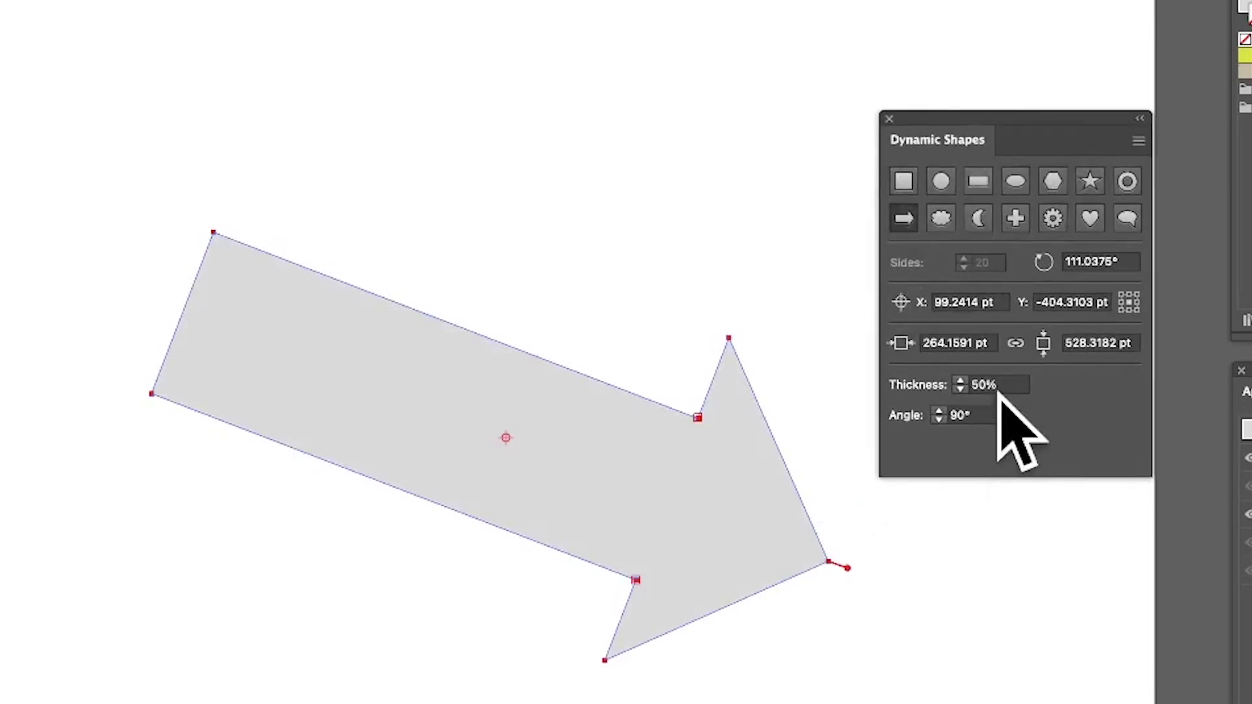
{"action": "left_click", "coordinate": [960, 388]}
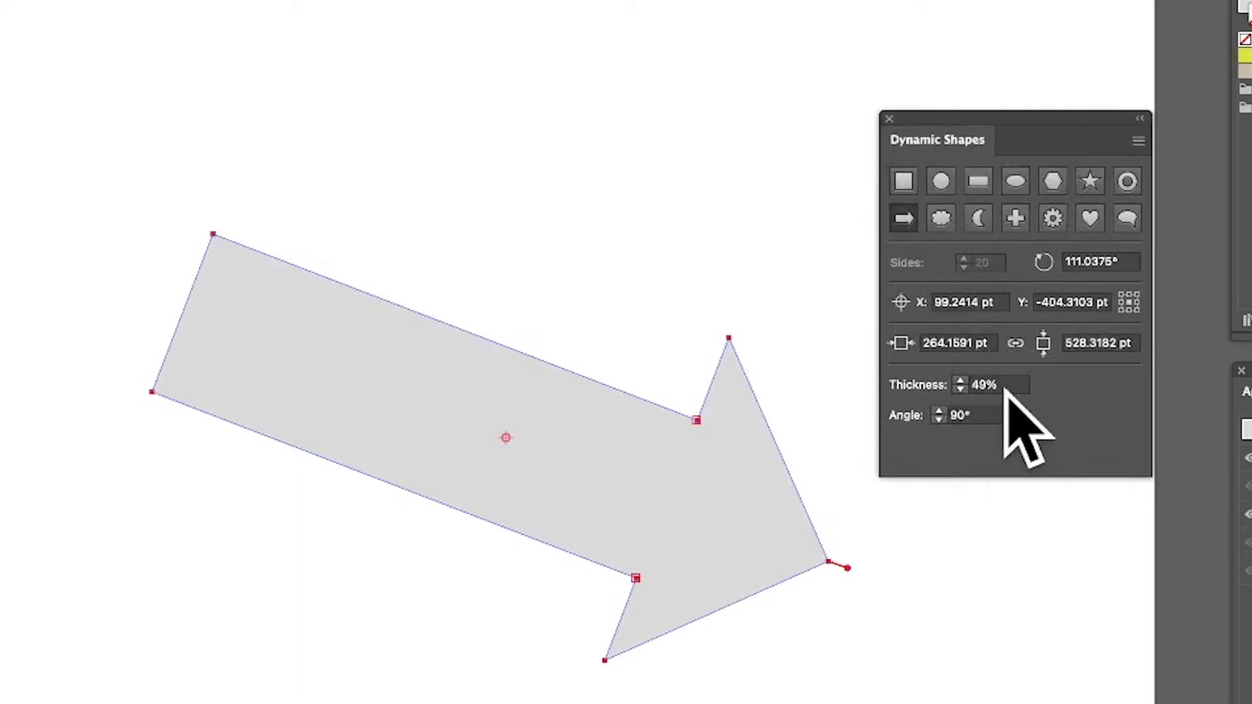
{"action": "left_click", "coordinate": [974, 385]}
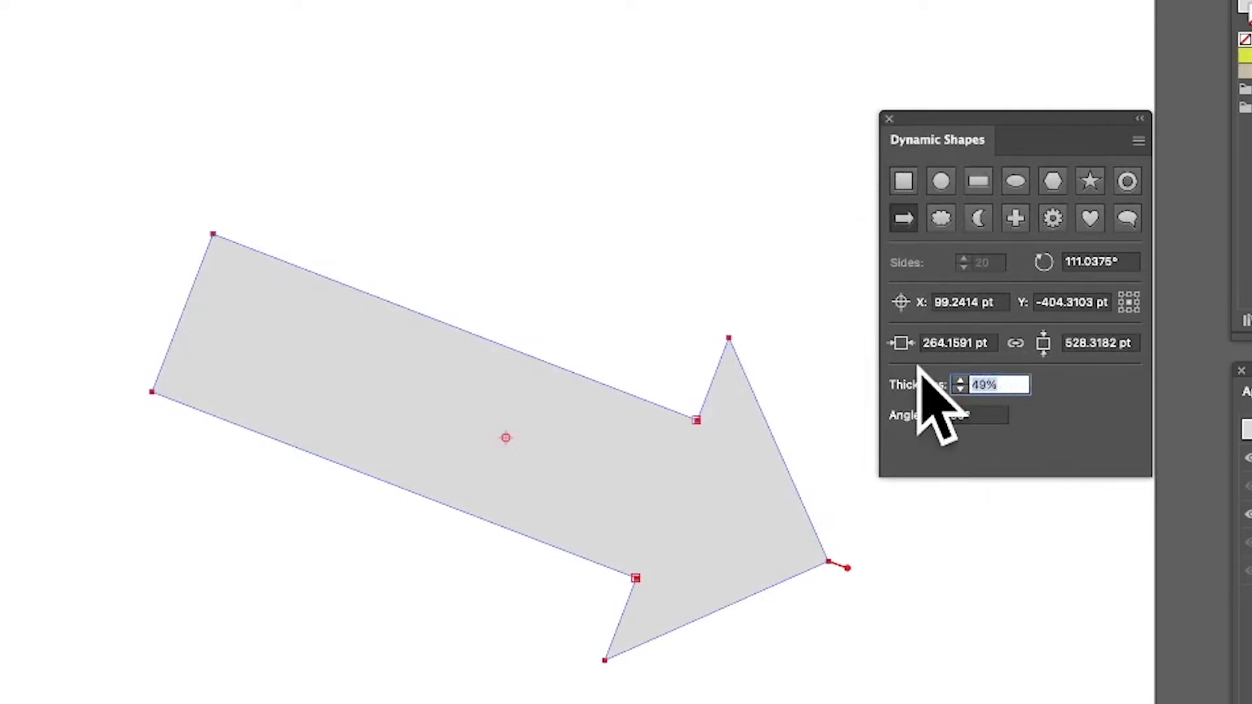
{"action": "type", "text": "5"}
{"action": "key", "text": "Tab"}
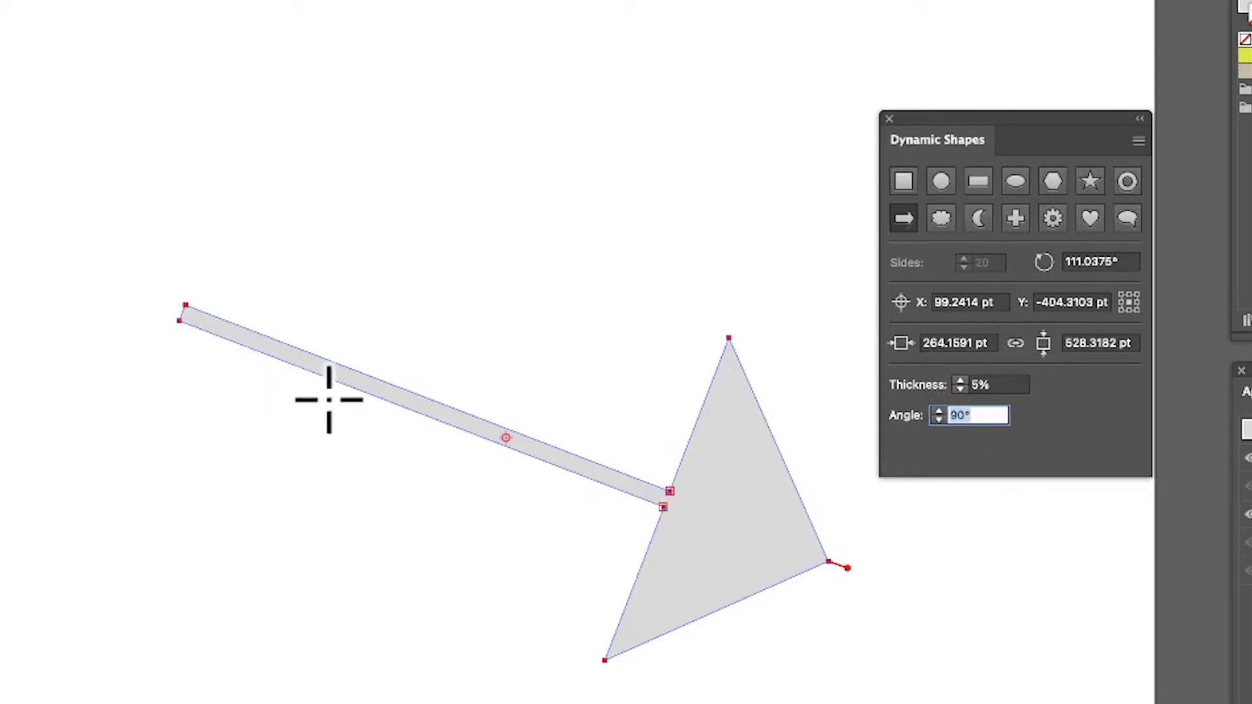
Step: Adjust the arrowhead angle to about 94° and then 60°, and set the arrow's thickness to 20%
{"action": "left_click_drag", "start_coordinate": [663, 512], "coordinate": [703, 438]}
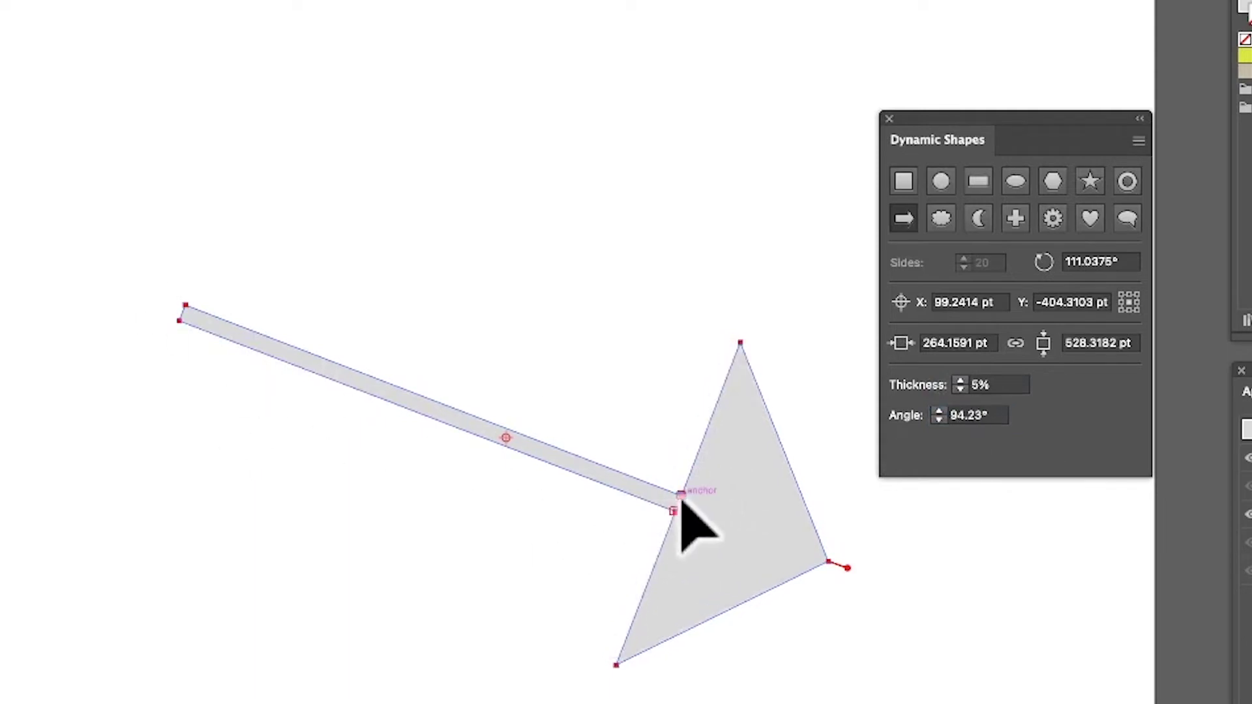
{"action": "left_click_drag", "start_coordinate": [679, 497], "coordinate": [546, 463]}
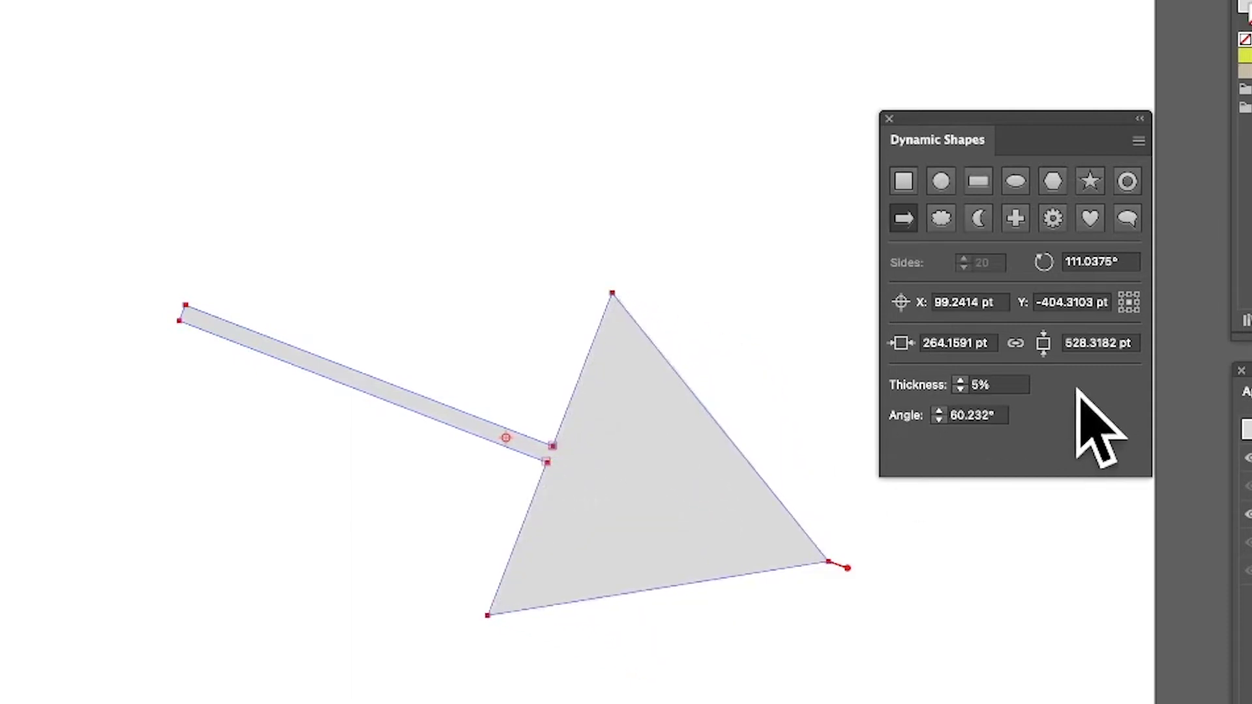
{"action": "left_click", "coordinate": [1006, 384]}
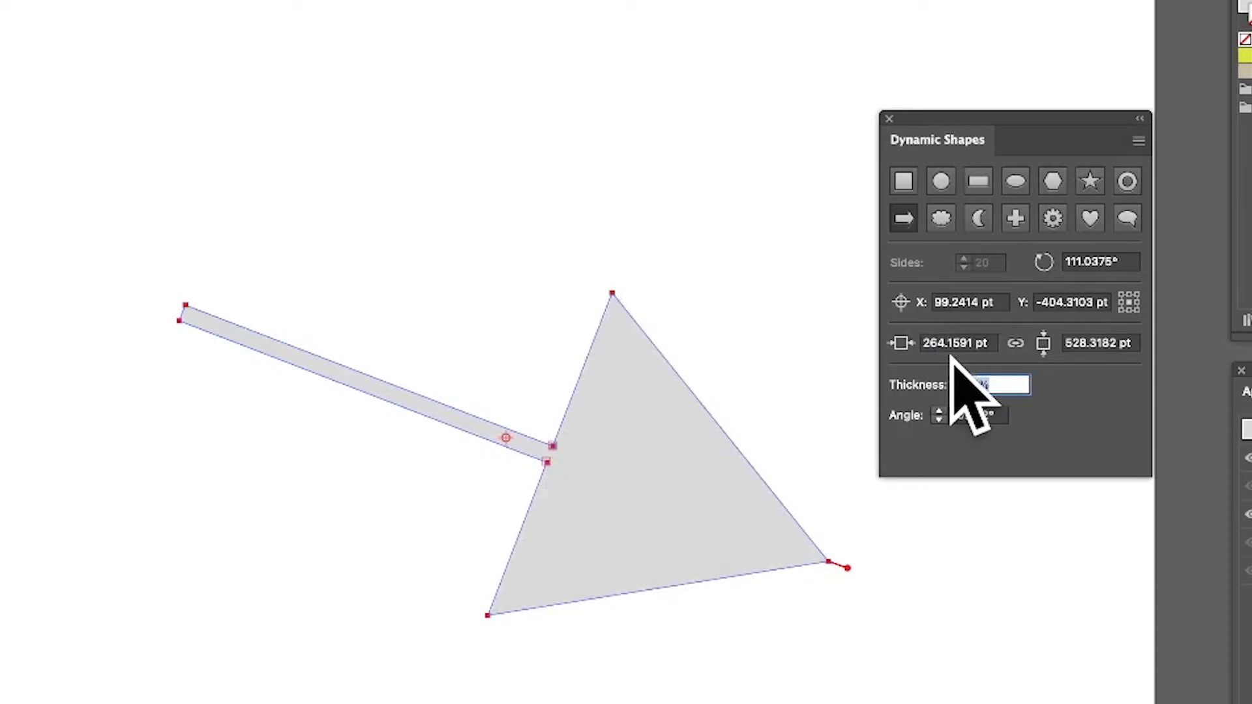
{"action": "type", "text": "20"}
{"action": "key", "text": "Tab"}
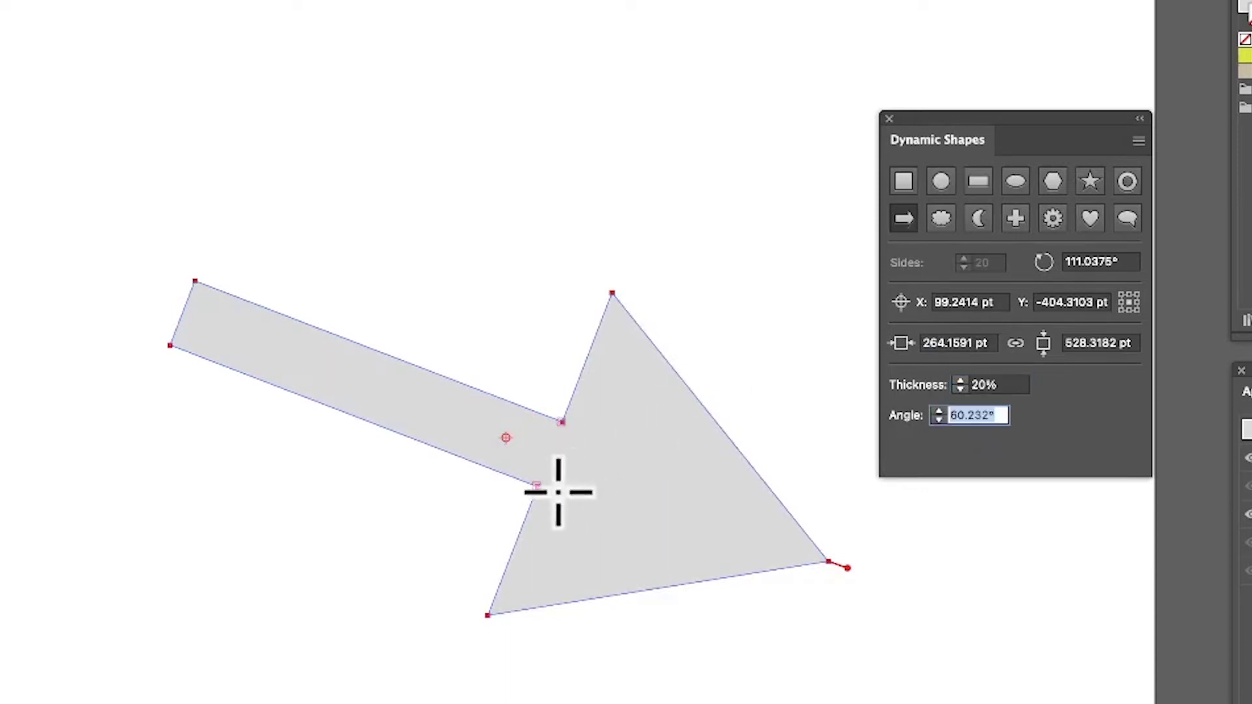
Step: Adjust the arrowhead angle to about 34° and then 64.5°, and resize the arrow to about 344 by 688 pt
{"action": "left_click_drag", "start_coordinate": [537, 488], "coordinate": [287, 389]}
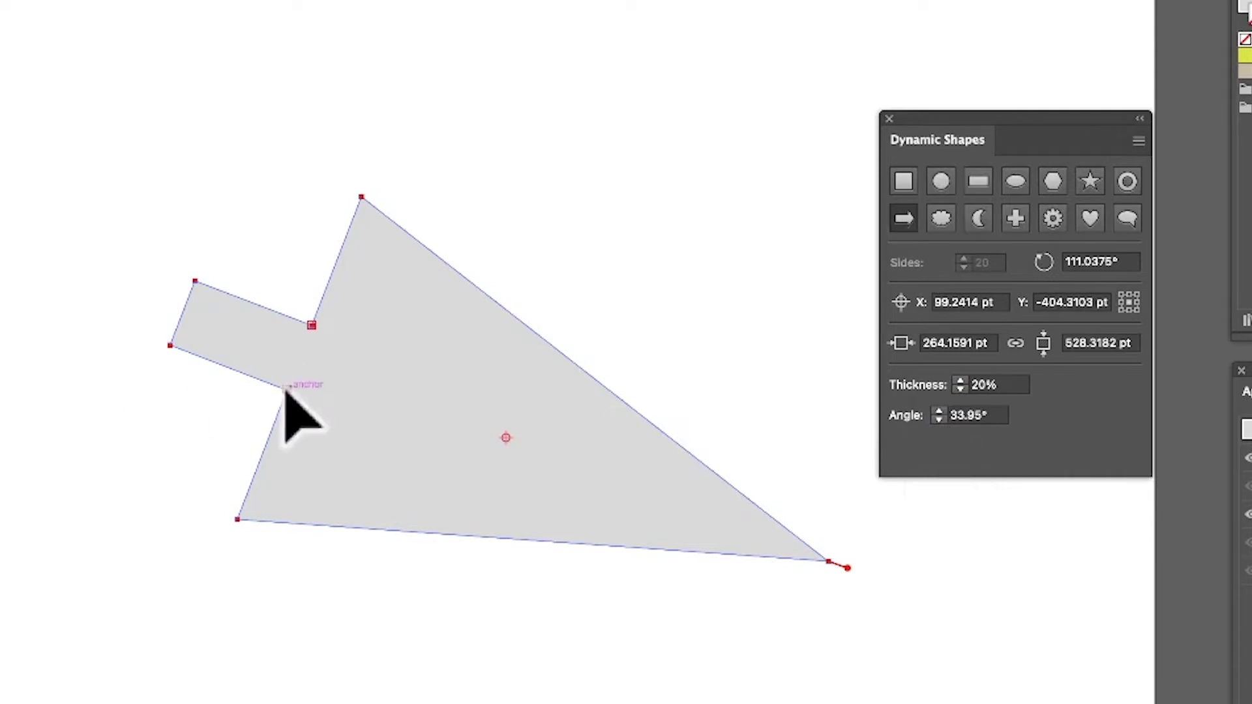
{"action": "left_click_drag", "start_coordinate": [287, 390], "coordinate": [560, 494]}
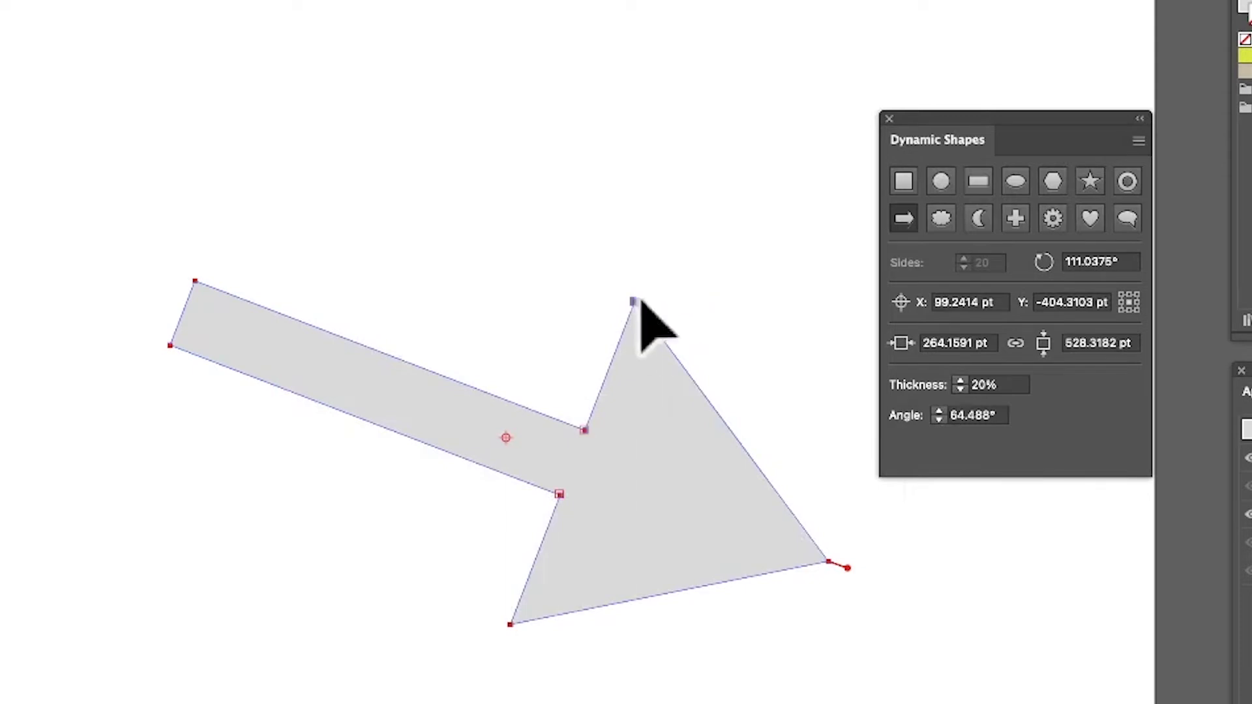
{"action": "left_click_drag", "start_coordinate": [635, 302], "coordinate": [603, 347]}
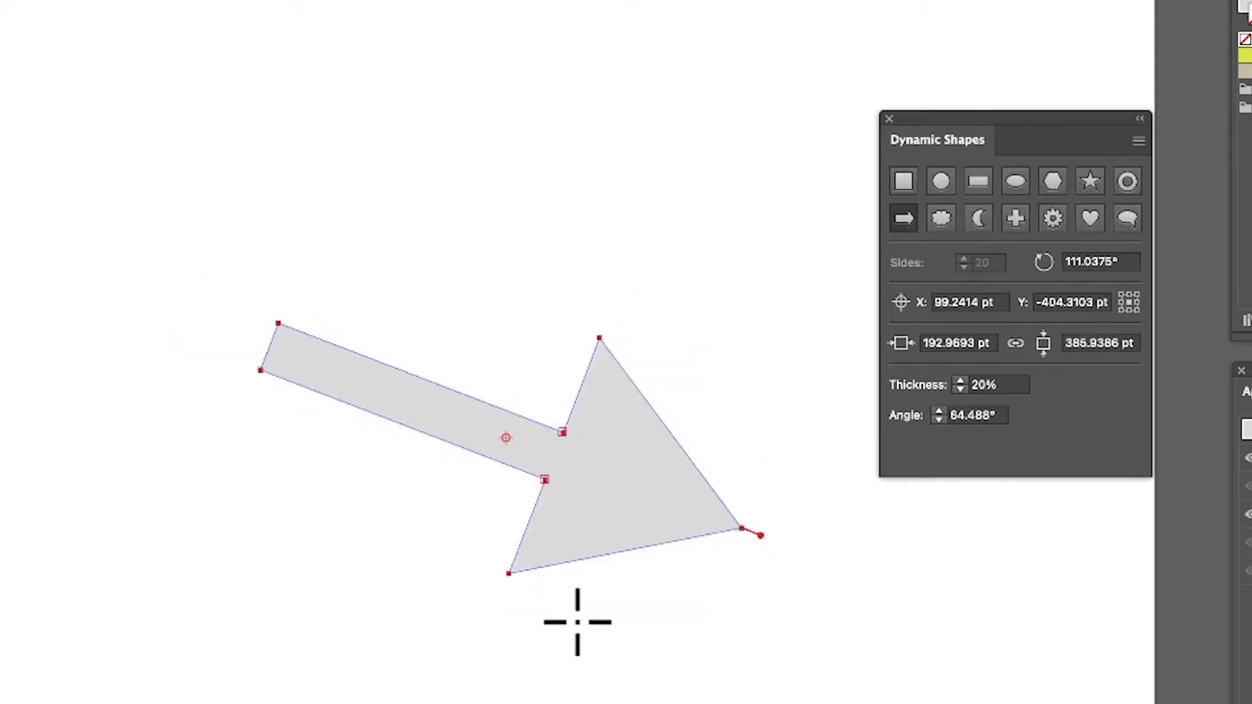
{"action": "left_click_drag", "start_coordinate": [512, 577], "coordinate": [484, 679]}
Step: Set the arrow's thickness to 70% and its width to 100 pt with the proportions linked
{"action": "left_click", "coordinate": [984, 385]}
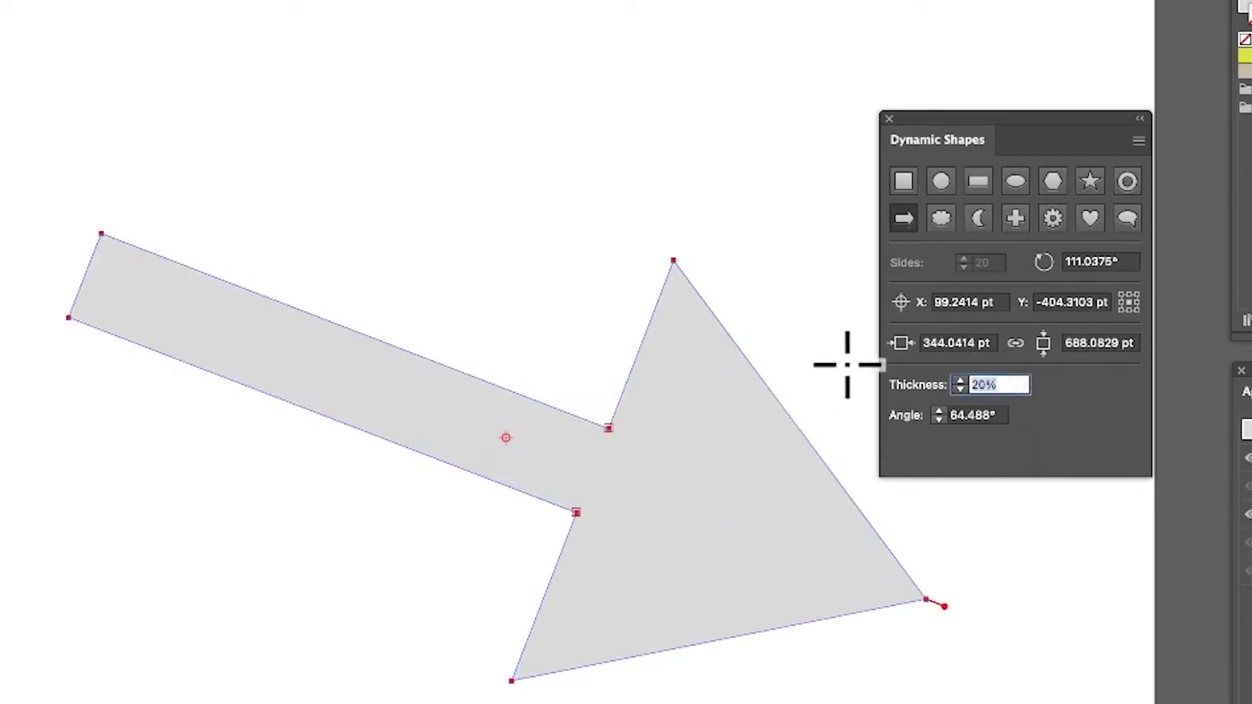
{"action": "type", "text": "70"}
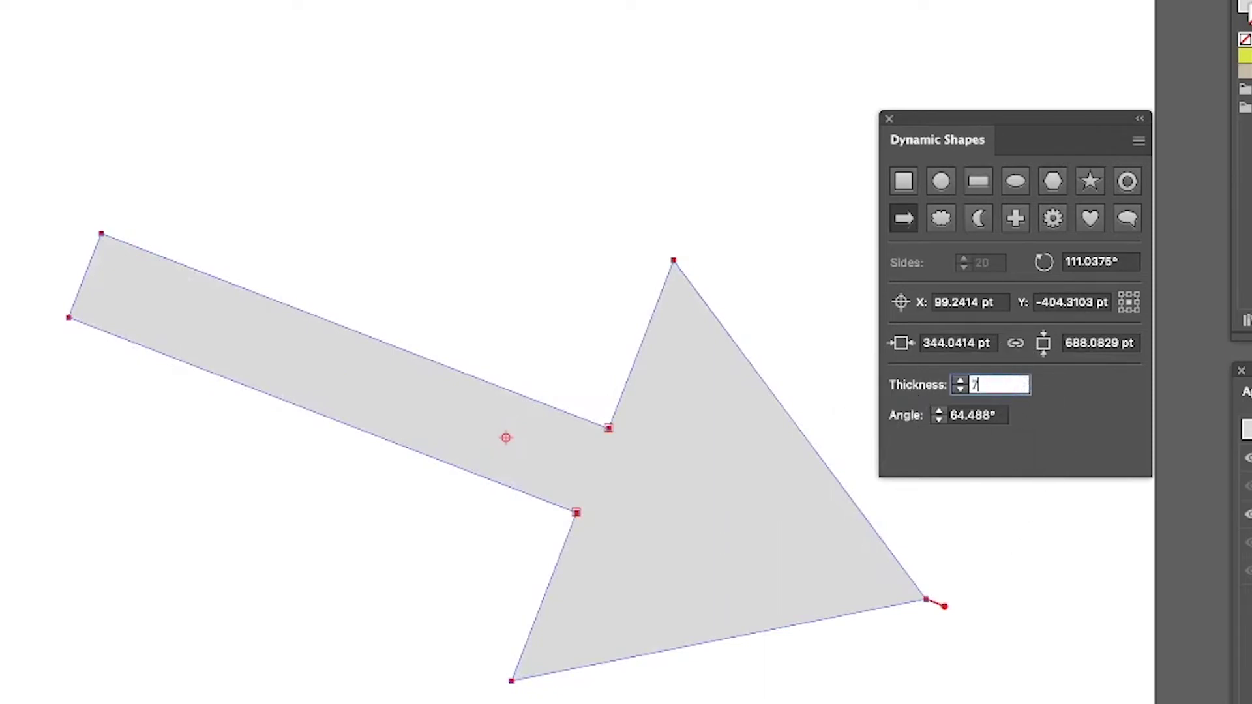
{"action": "key", "text": "Tab"}
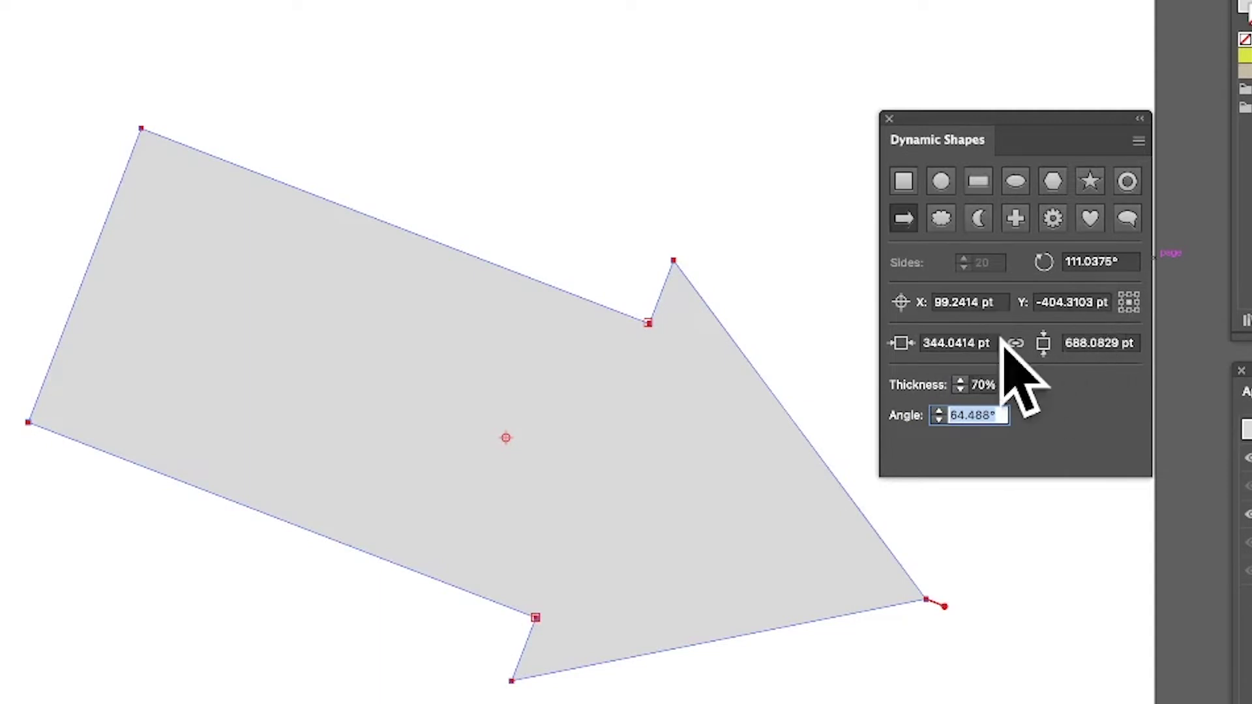
{"action": "left_click", "coordinate": [982, 343]}
{"action": "type", "text": "100"}
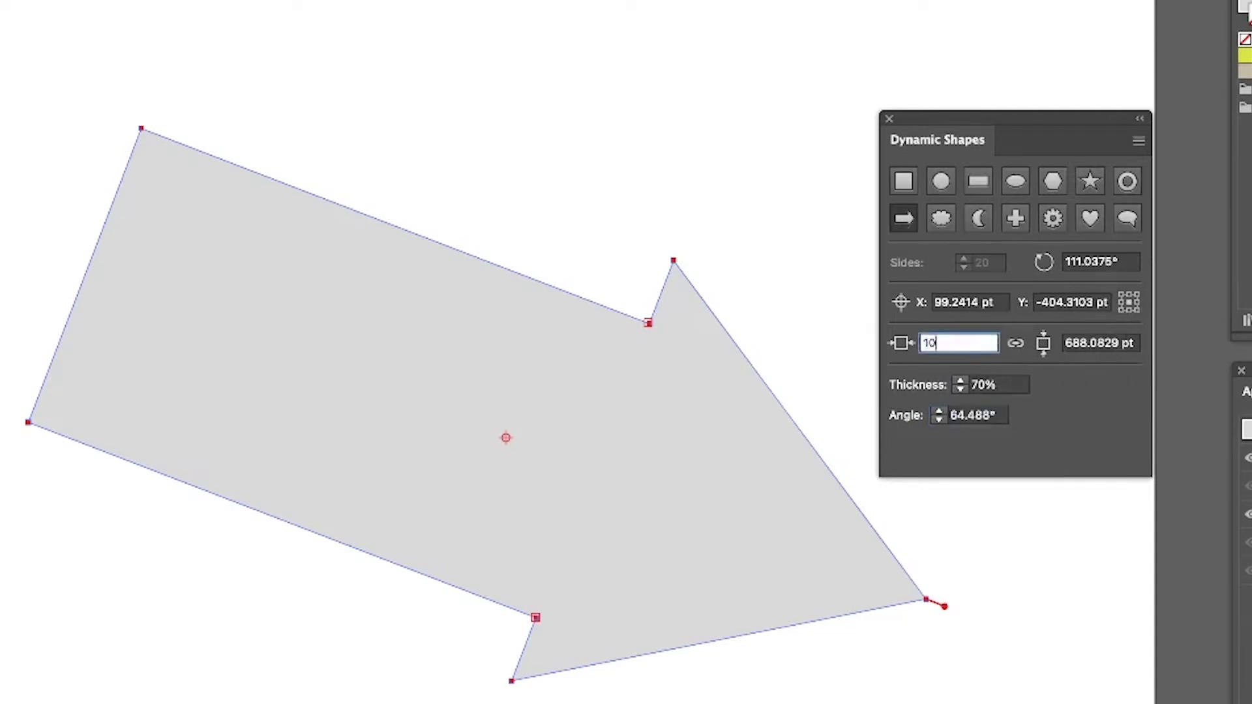
{"action": "key", "text": "Tab"}
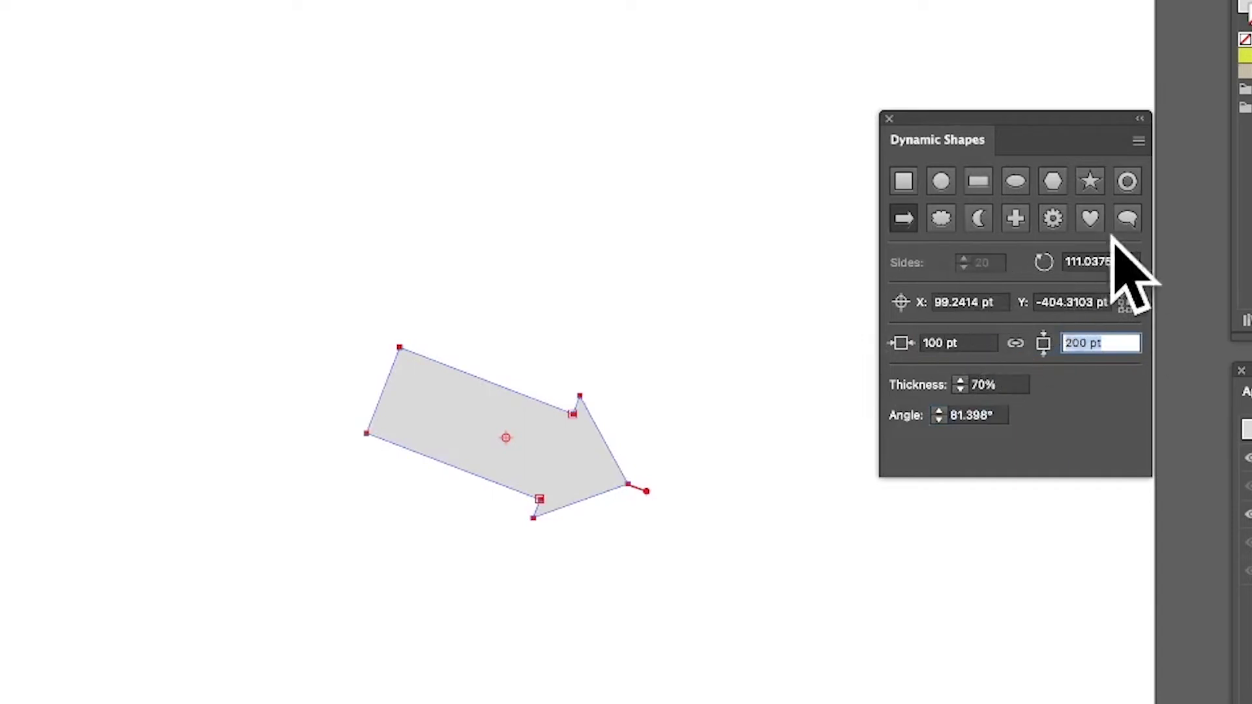
Step: Set the arrow's rotation angle to 50° and switch to the Selection tool with the arrow selected
{"action": "double_click", "coordinate": [1110, 264]}
{"action": "type", "text": "50"}
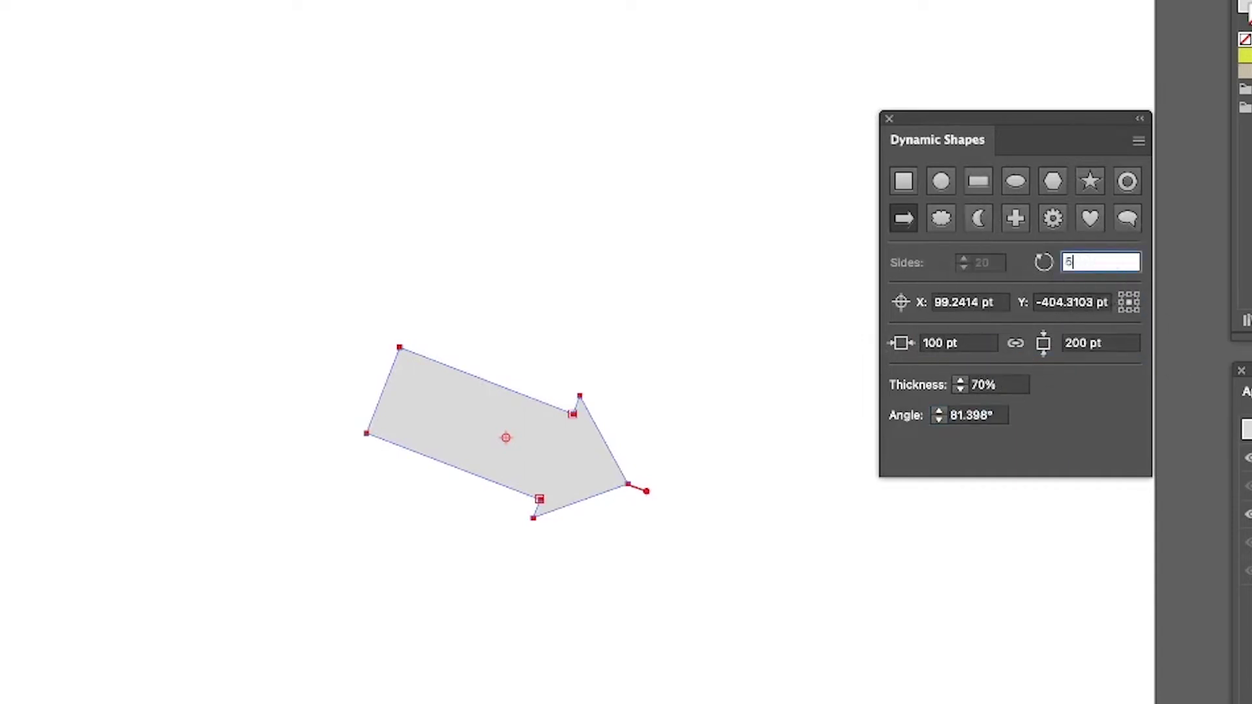
{"action": "key", "text": "Tab"}
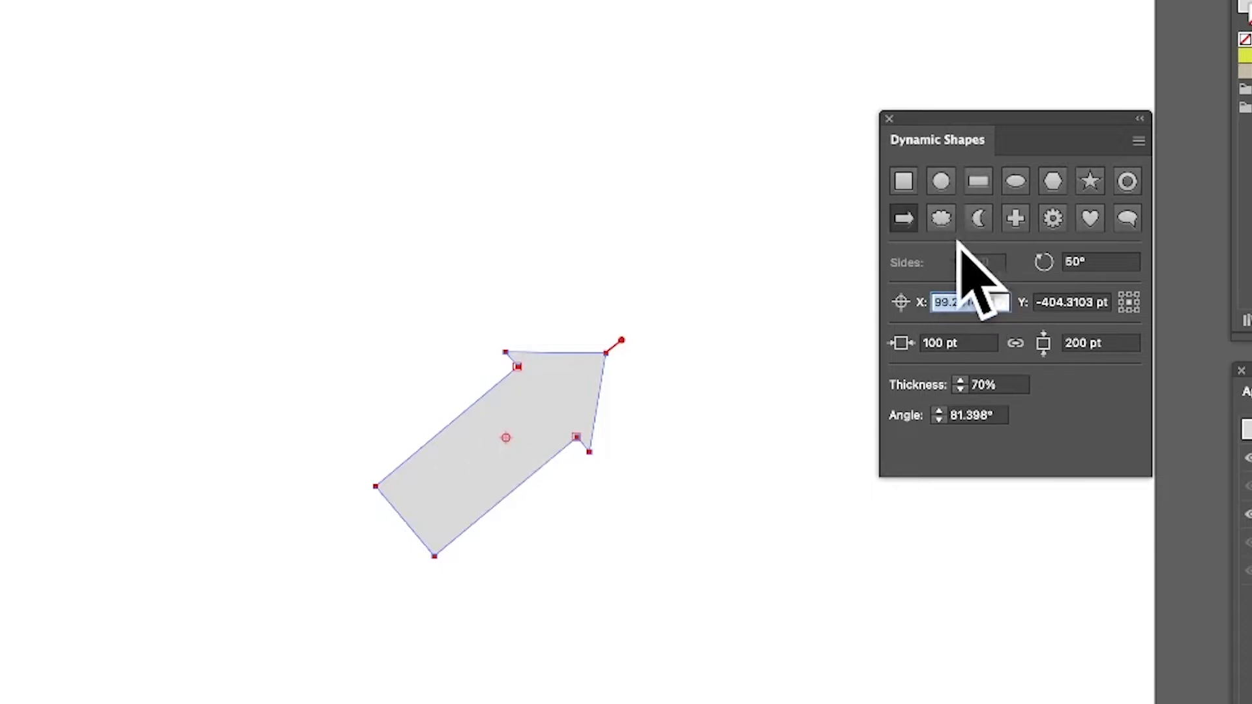
{"action": "key", "text": "BackSpace"}
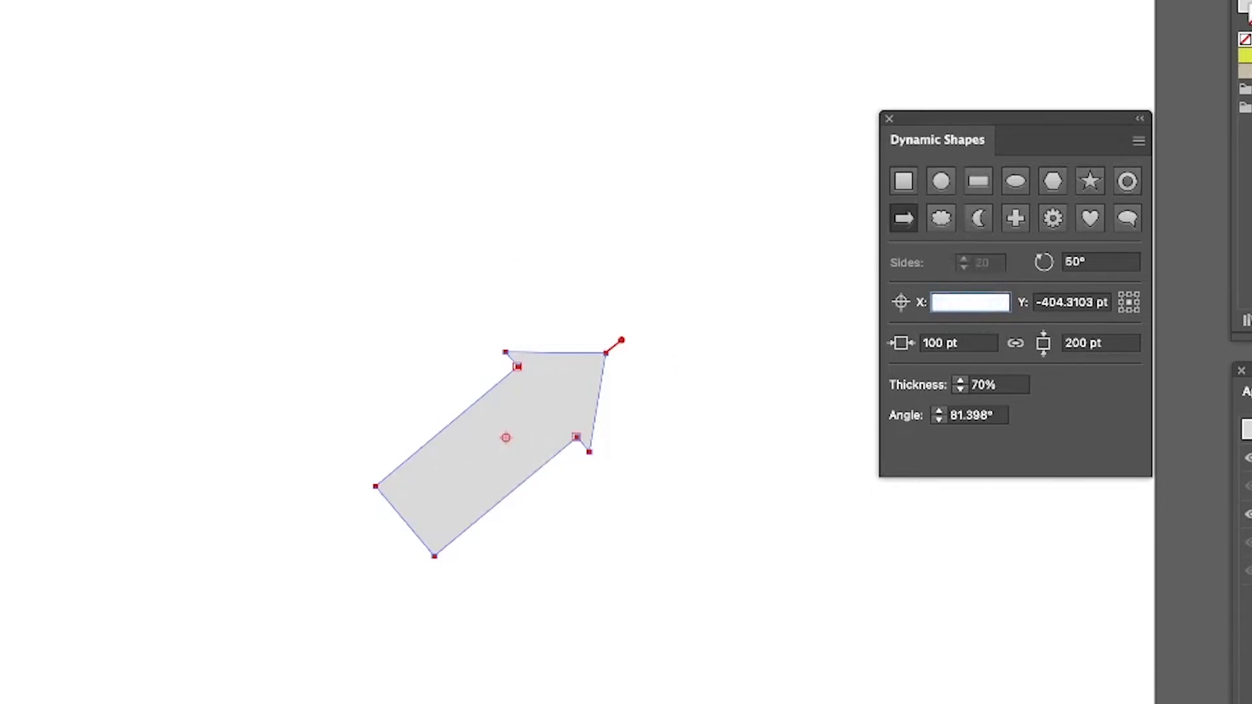
{"action": "key", "text": "v"}
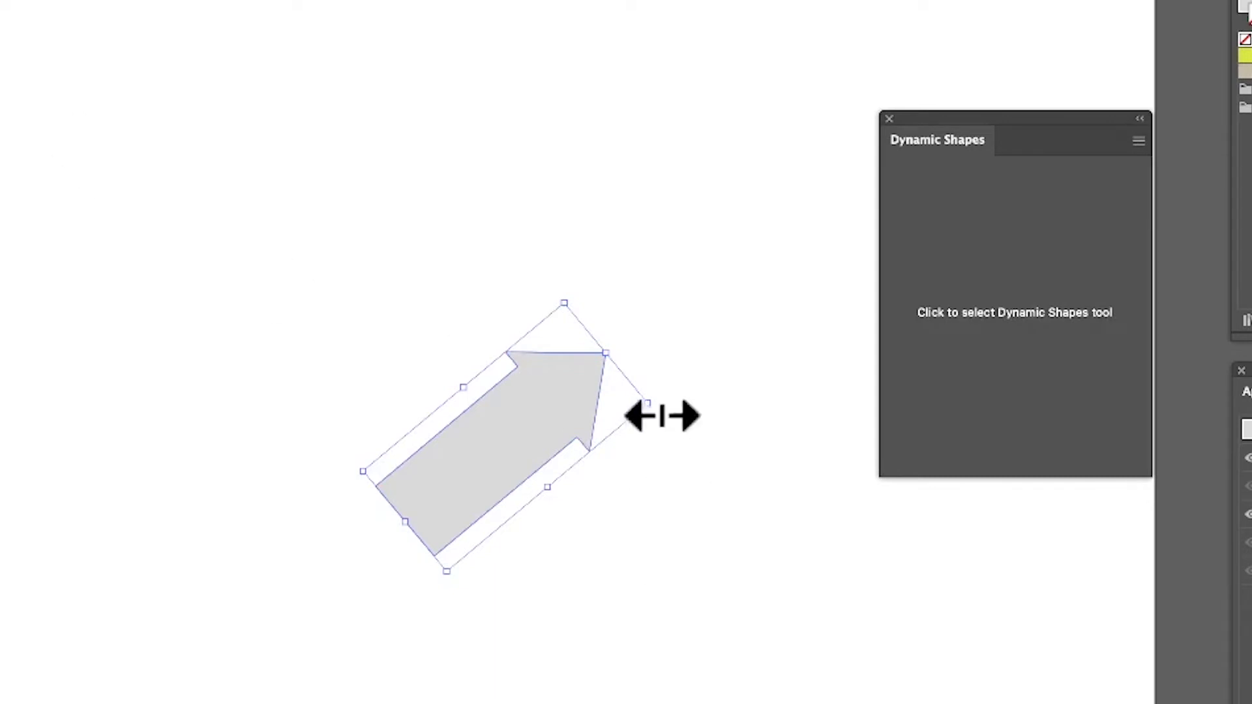
Step: Enlarge and reposition the arrow with the Selection tool, rotating it clockwise until it points down and to the right
{"action": "left_click_drag", "start_coordinate": [648, 404], "coordinate": [852, 381]}
{"action": "left_click_drag", "start_coordinate": [724, 372], "coordinate": [462, 358]}
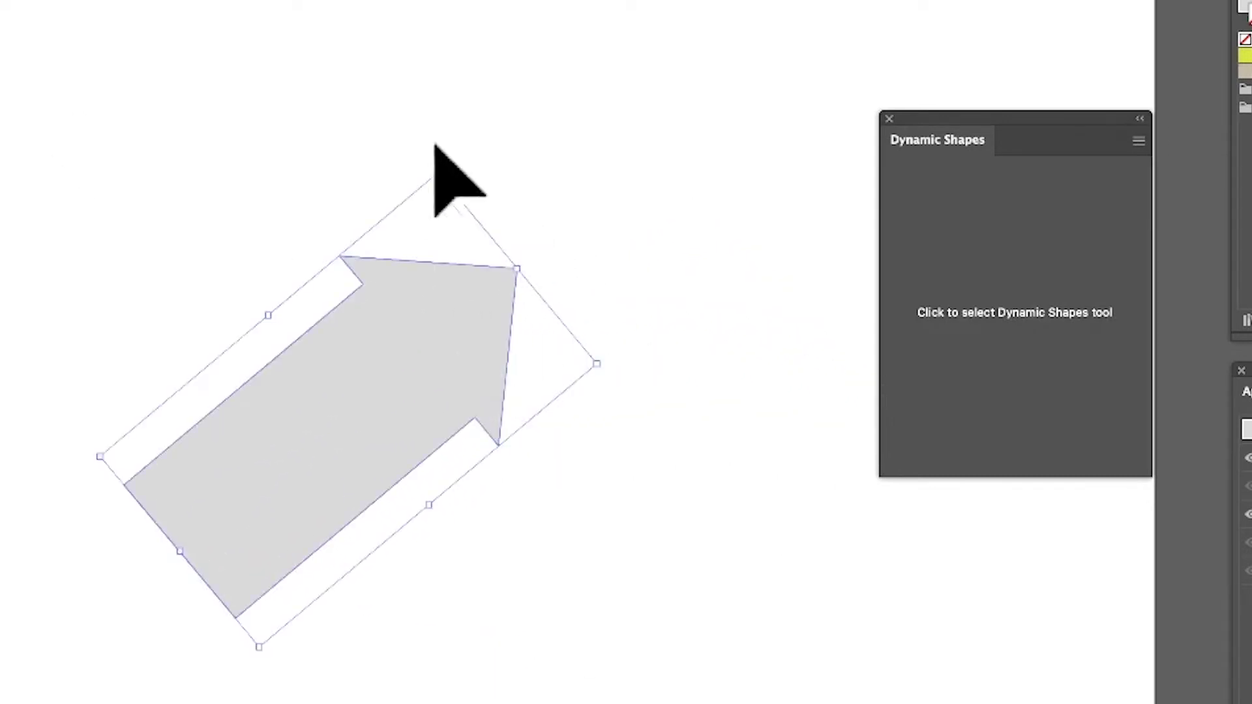
{"action": "left_click_drag", "start_coordinate": [436, 168], "coordinate": [714, 343]}
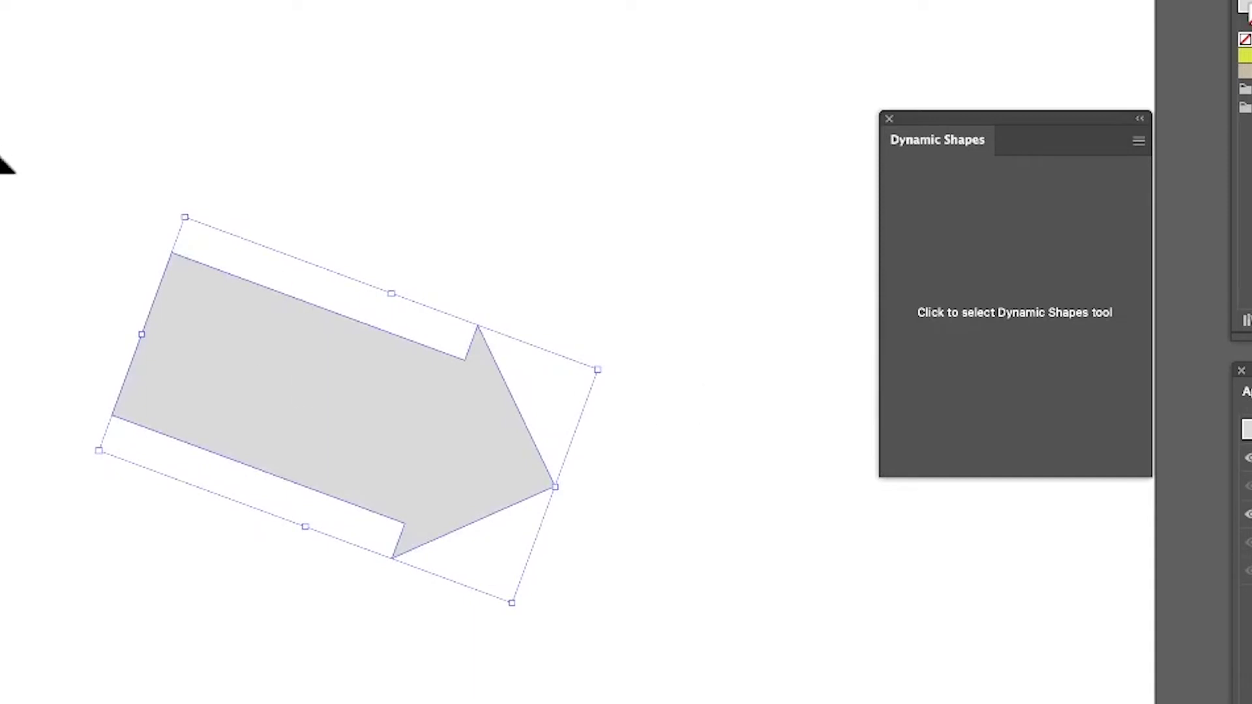
Step: Draw a second arrow about 244 by 489 pt, rotated about 132°, with 20% thickness and an 80° arrowhead angle
{"action": "left_click", "coordinate": [939, 314]}
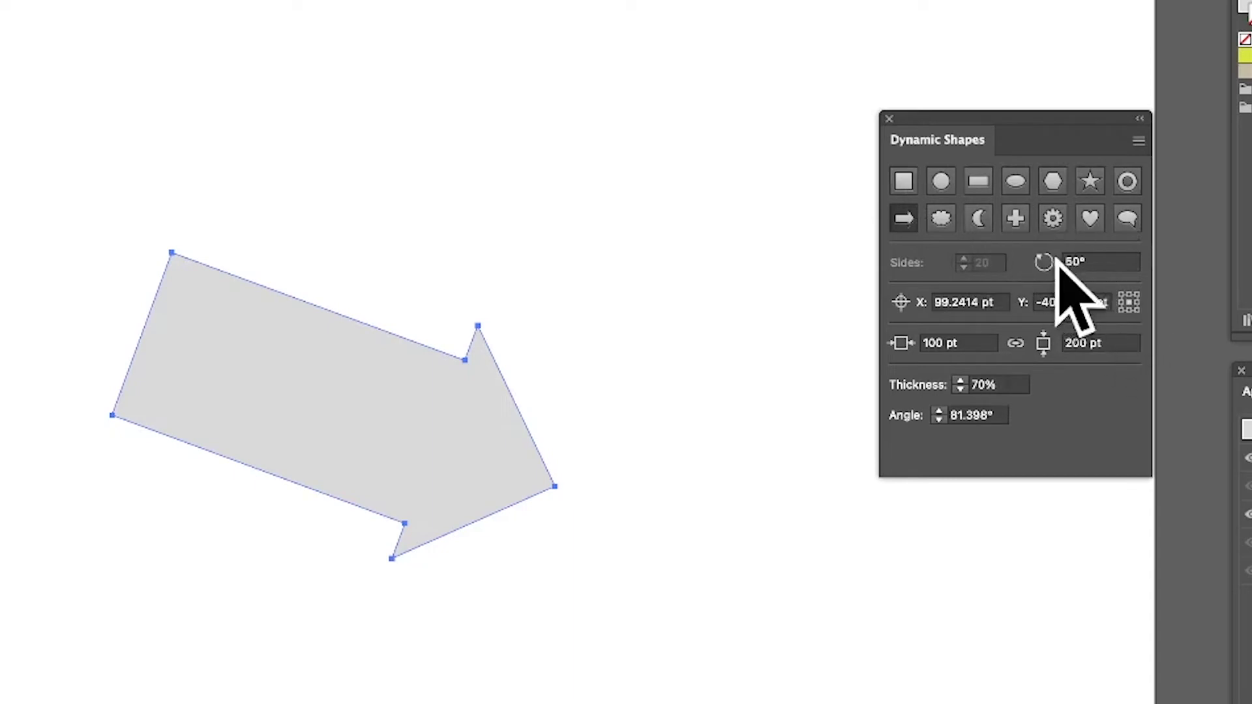
{"action": "left_click", "coordinate": [939, 412]}
{"action": "key", "text": "Down"}
{"action": "key", "text": "Down"}
{"action": "key", "text": "Down"}
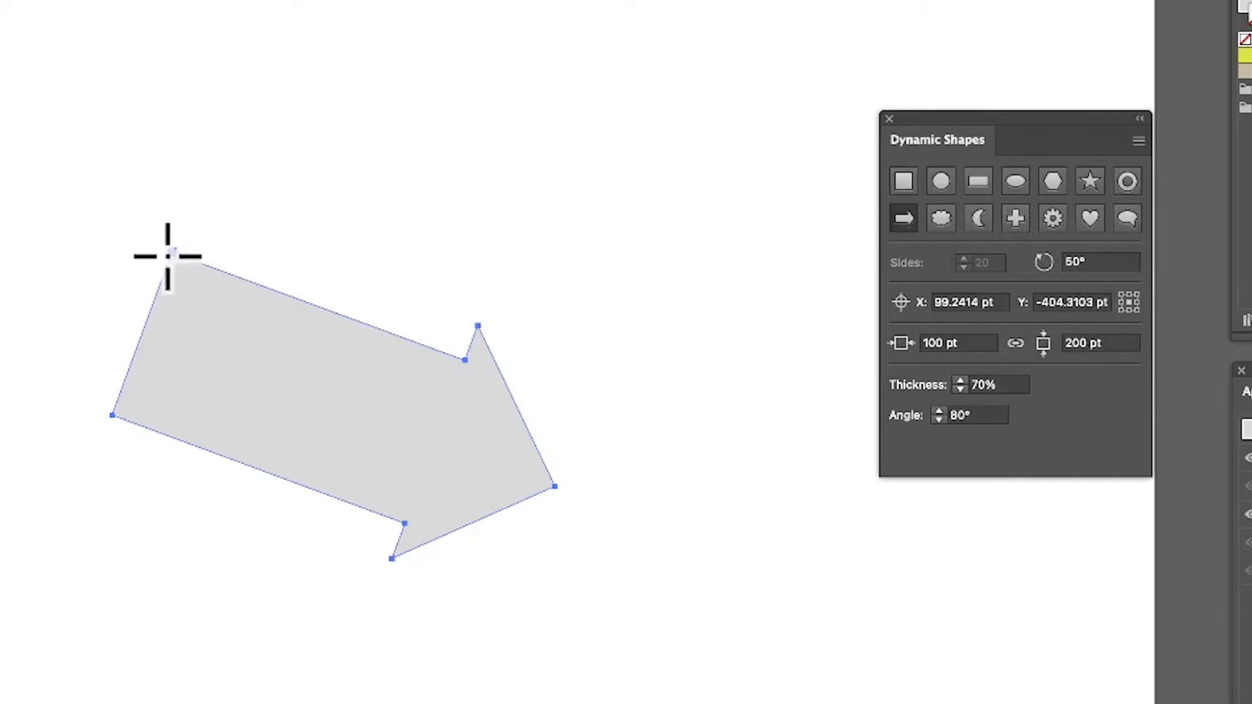
{"action": "left_click", "coordinate": [1013, 384]}
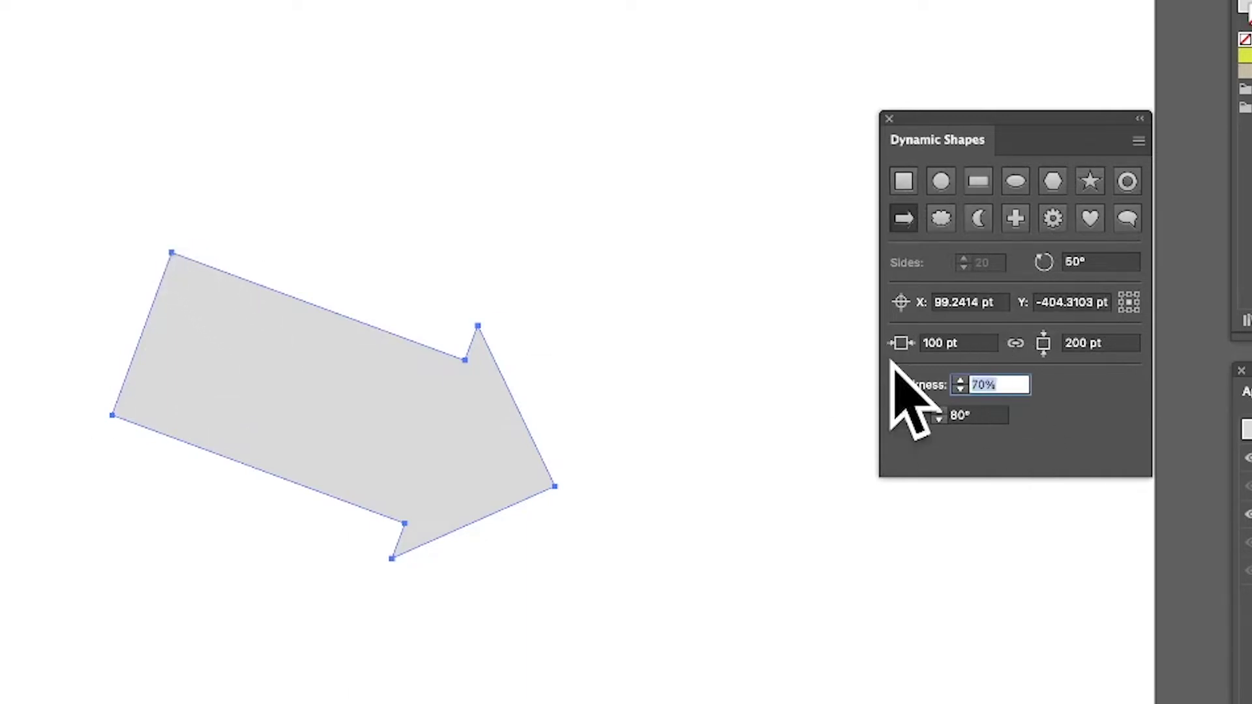
{"action": "type", "text": "20"}
{"action": "key", "text": "Tab"}
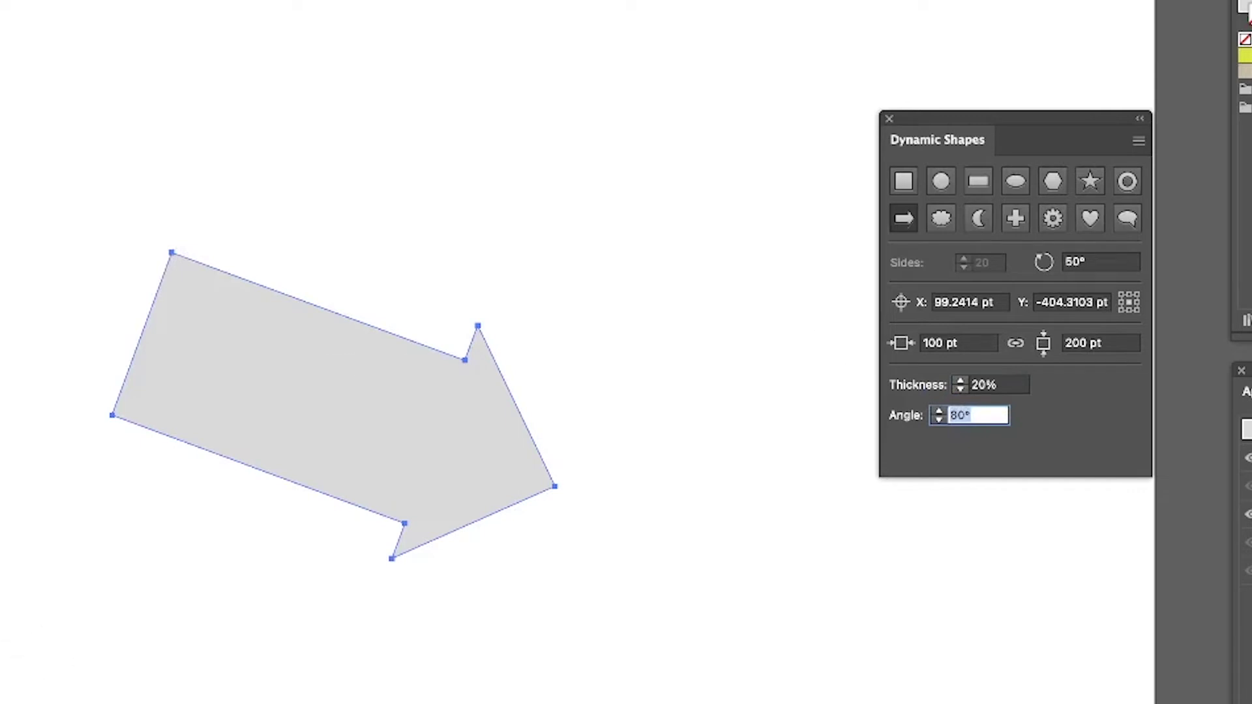
{"action": "left_click_drag", "start_coordinate": [635, 248], "coordinate": [32, 164]}
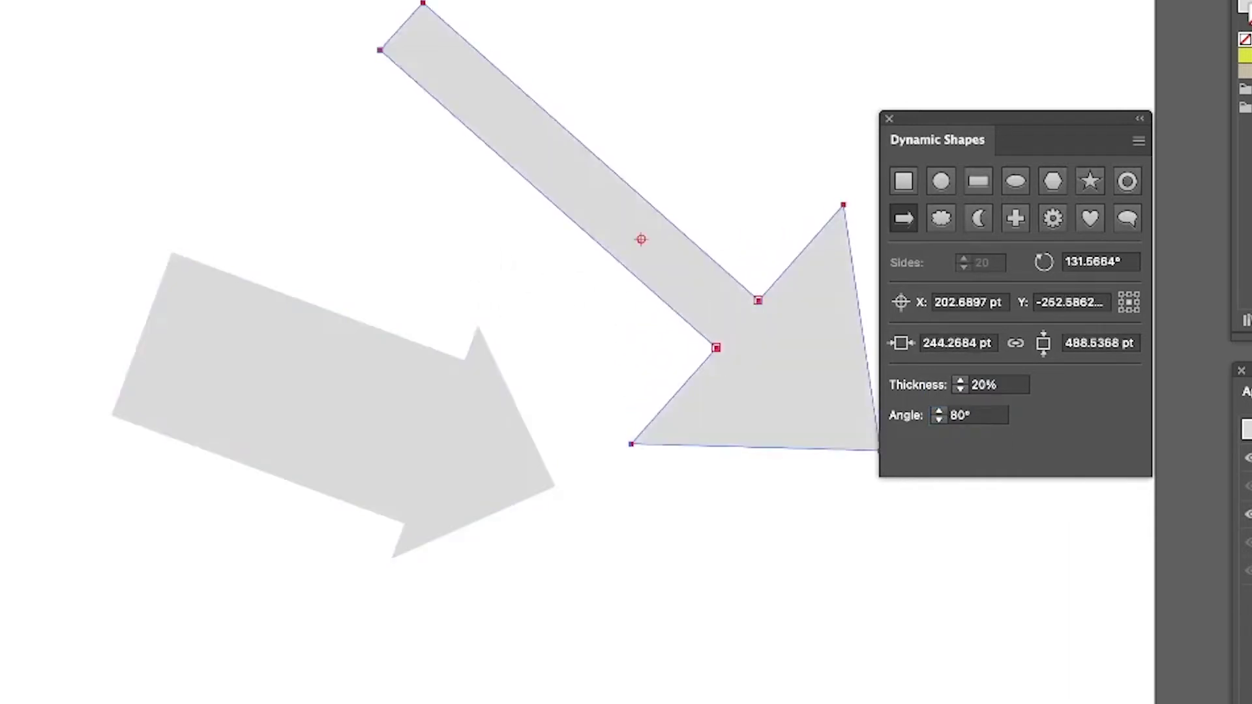
Step: Delete both arrows from the artboard
{"action": "key", "text": "Delete"}
{"action": "key", "text": "v"}
{"action": "left_click", "coordinate": [307, 363]}
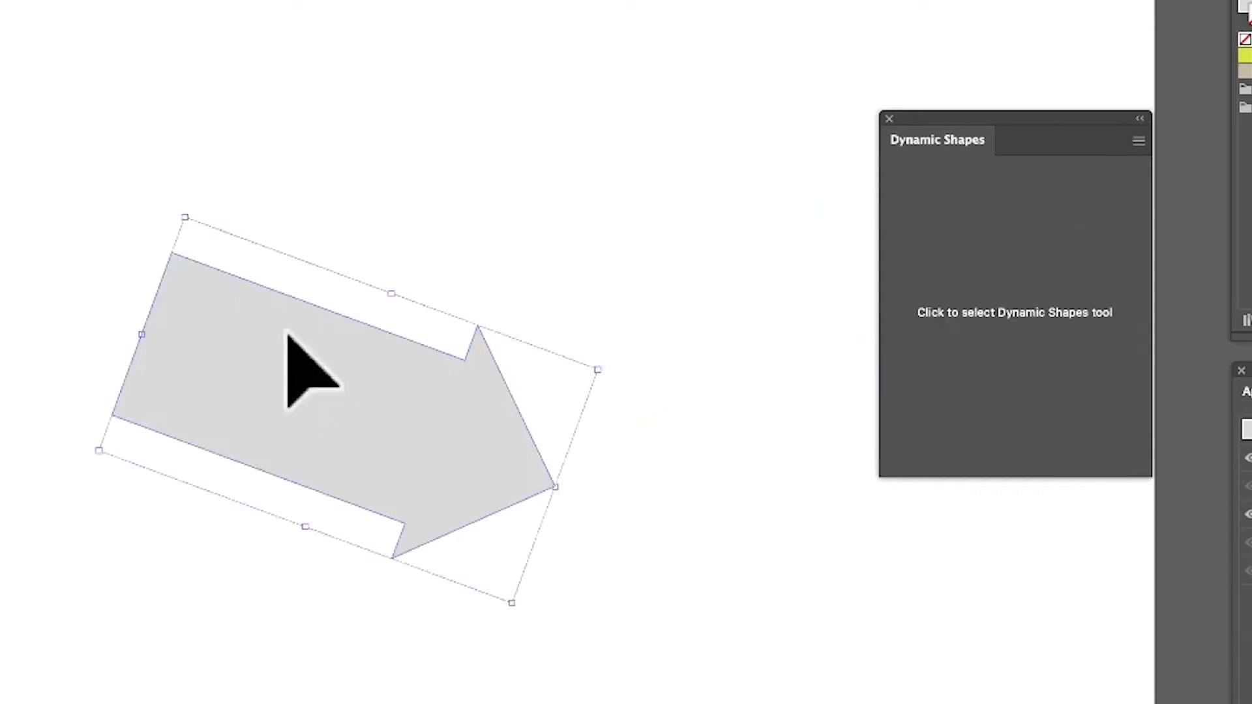
{"action": "key", "text": "Delete"}
Step: Draw a Flat-bottom 1 cloud with the Dynamic Shapes tool, about 445 pt wide and rotated about 122°
{"action": "left_click", "coordinate": [968, 280]}
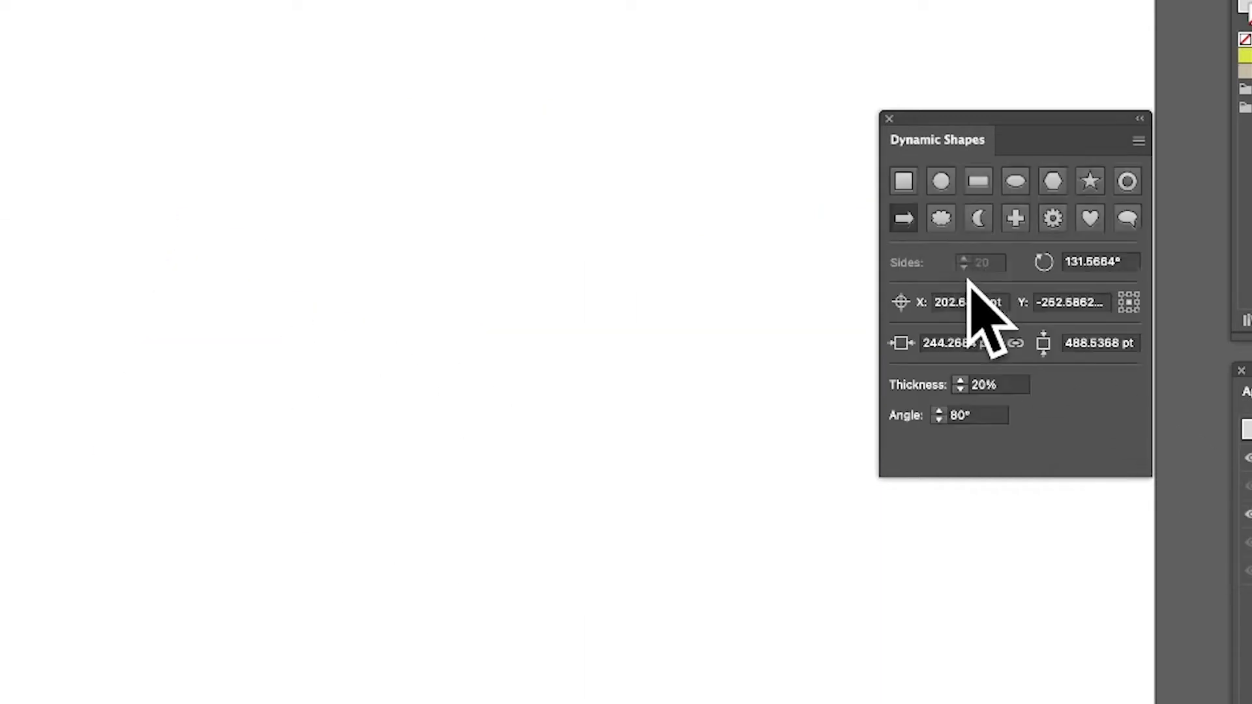
{"action": "left_click", "coordinate": [942, 219]}
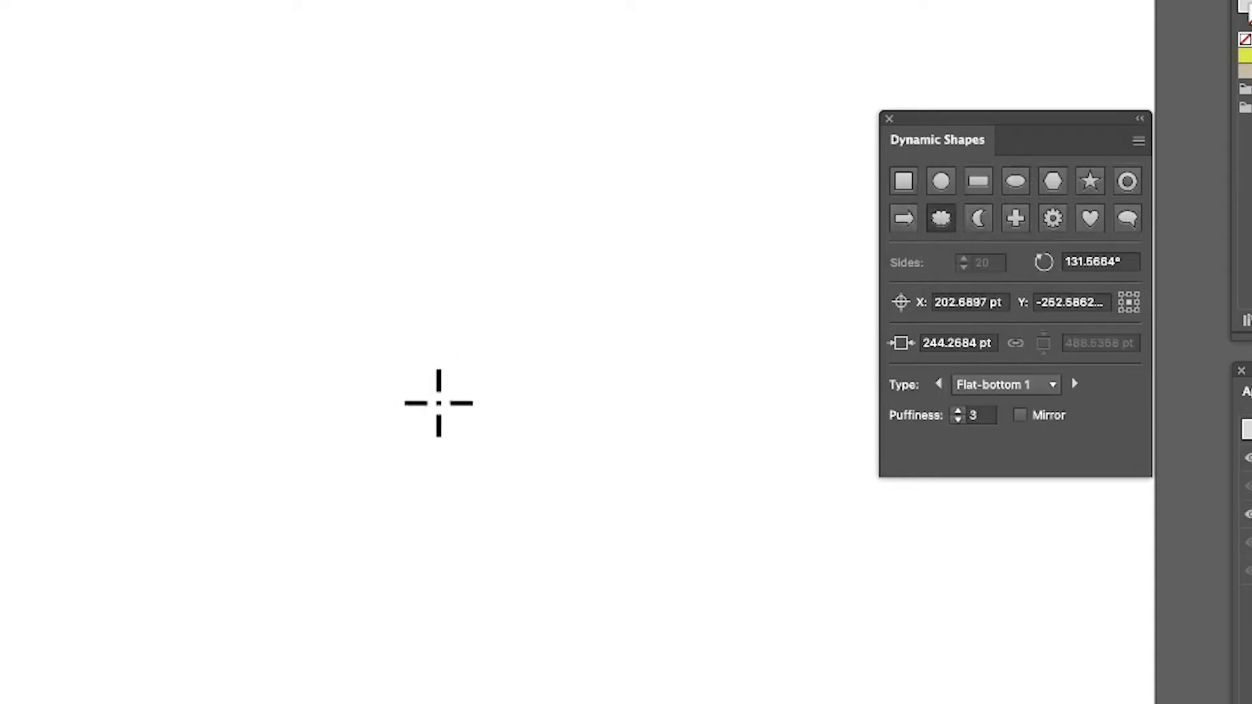
{"action": "left_click_drag", "start_coordinate": [460, 371], "coordinate": [721, 491]}
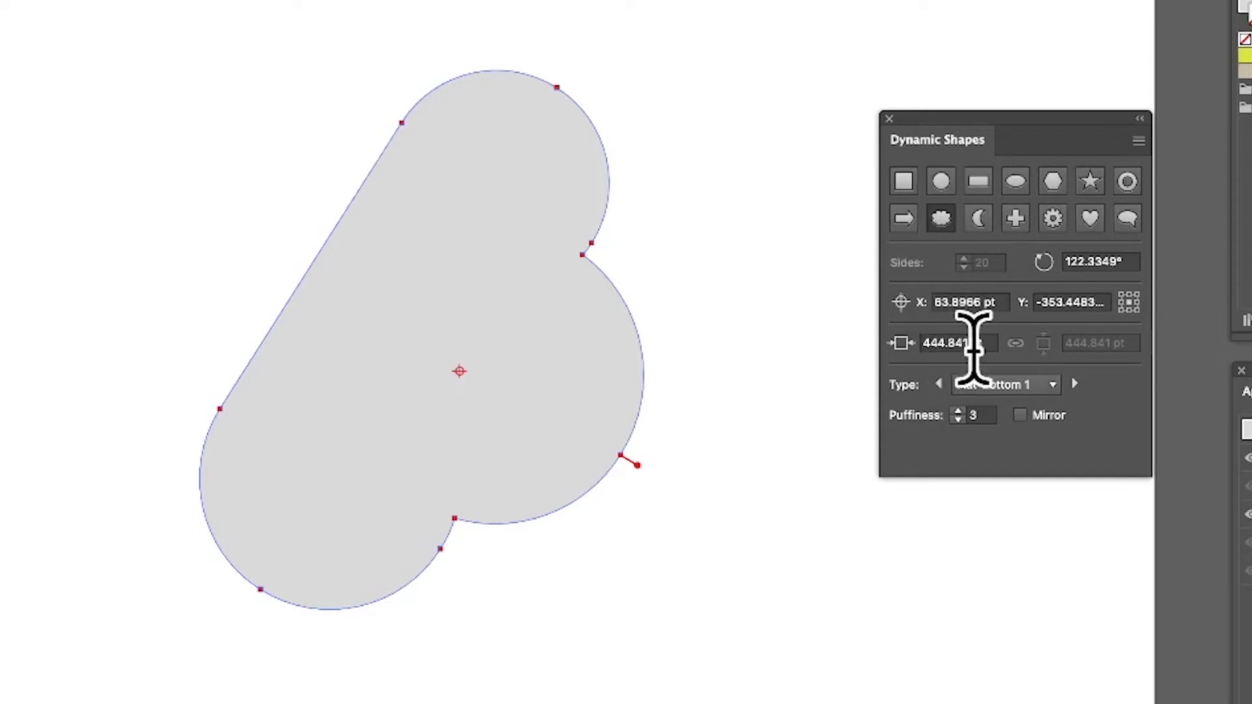
Step: Set the cloud's puffiness to 5
{"action": "left_click", "coordinate": [959, 411]}
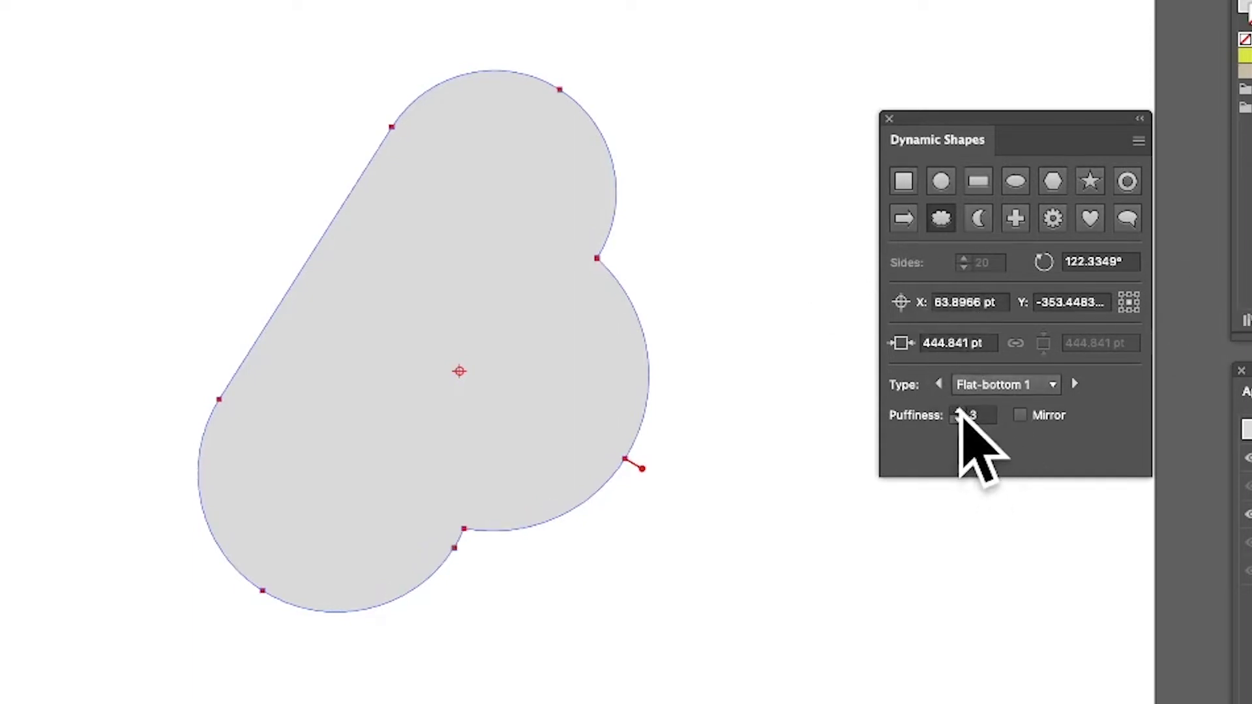
{"action": "left_click", "coordinate": [959, 412]}
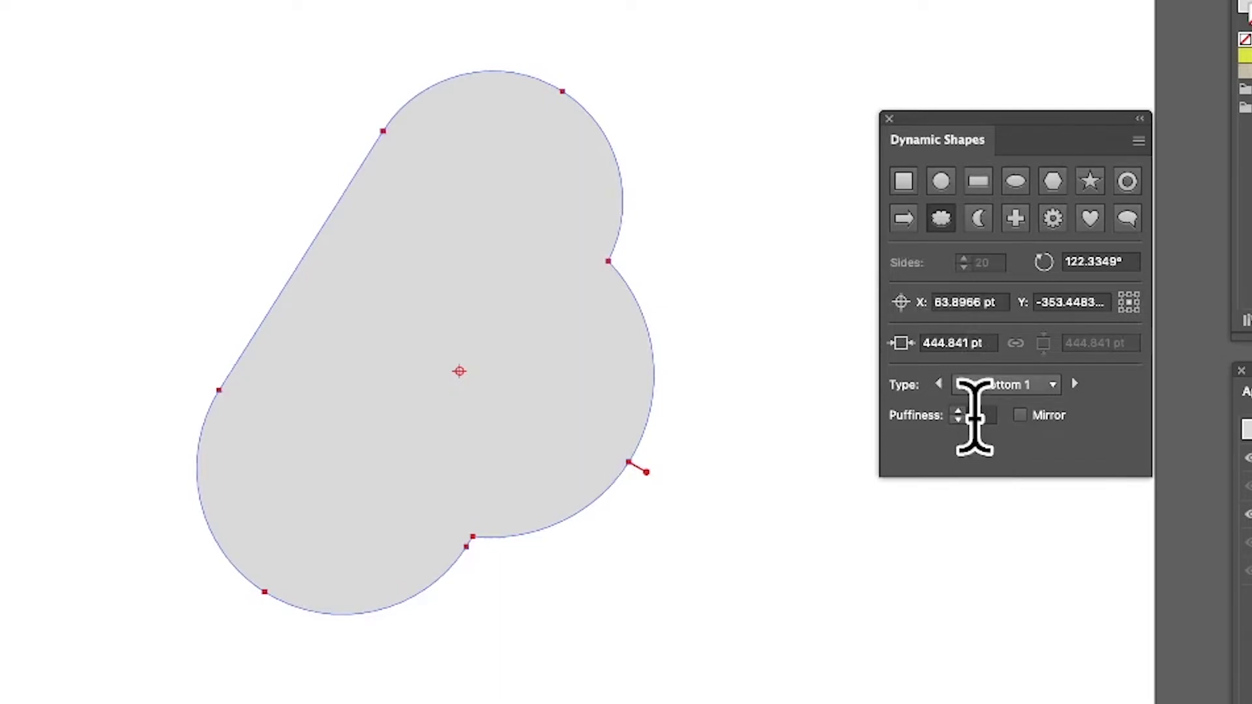
{"action": "left_click", "coordinate": [982, 416]}
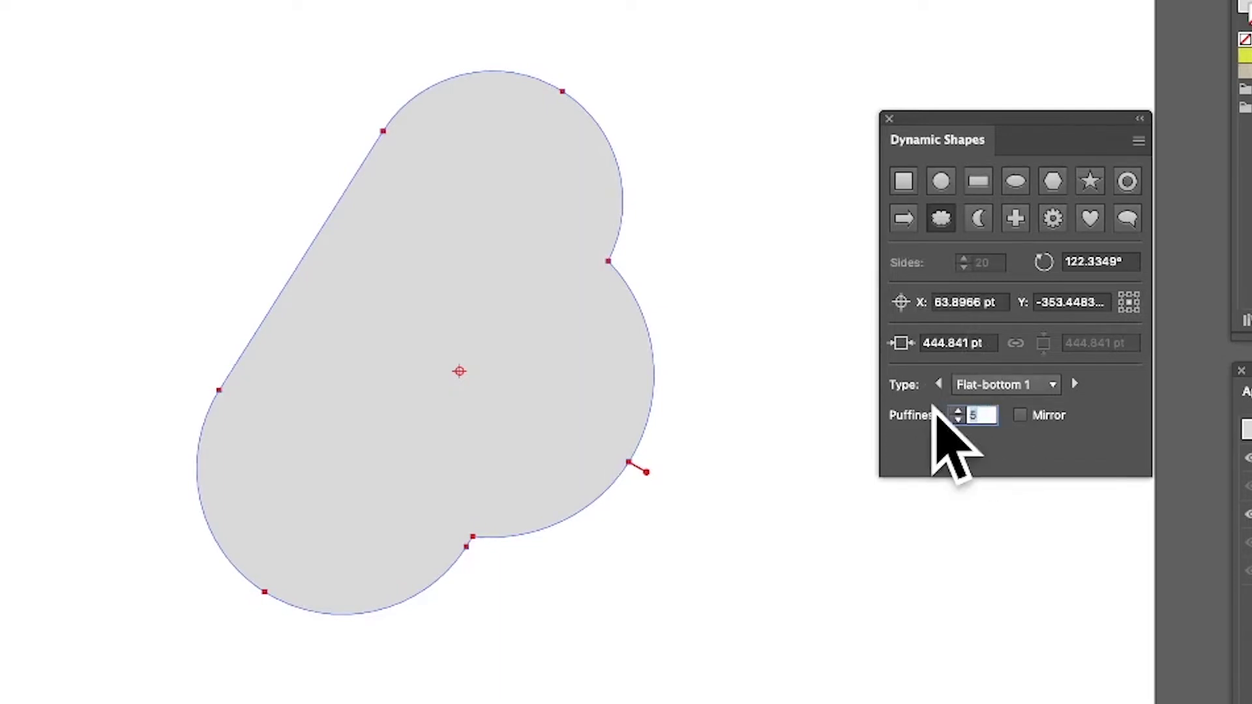
{"action": "key", "text": "Tab"}
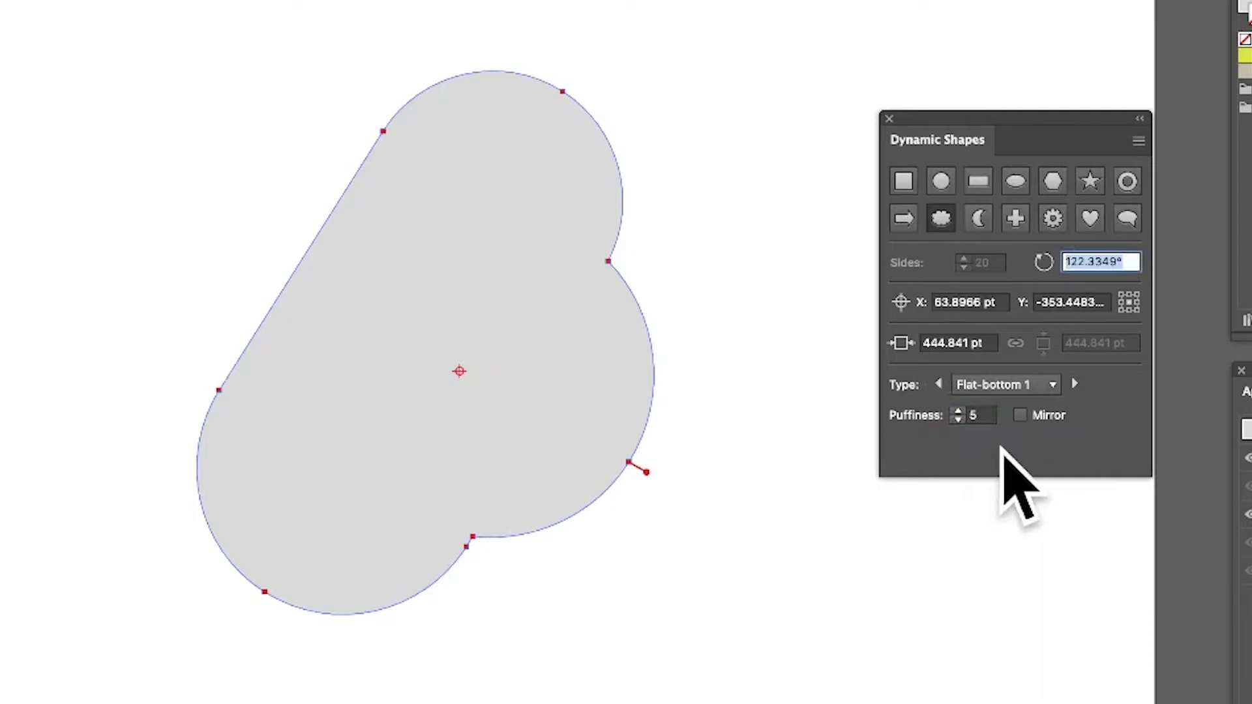
Step: Mirror the cloud and change its type to Flat-bottom 6
{"action": "left_click", "coordinate": [1021, 415]}
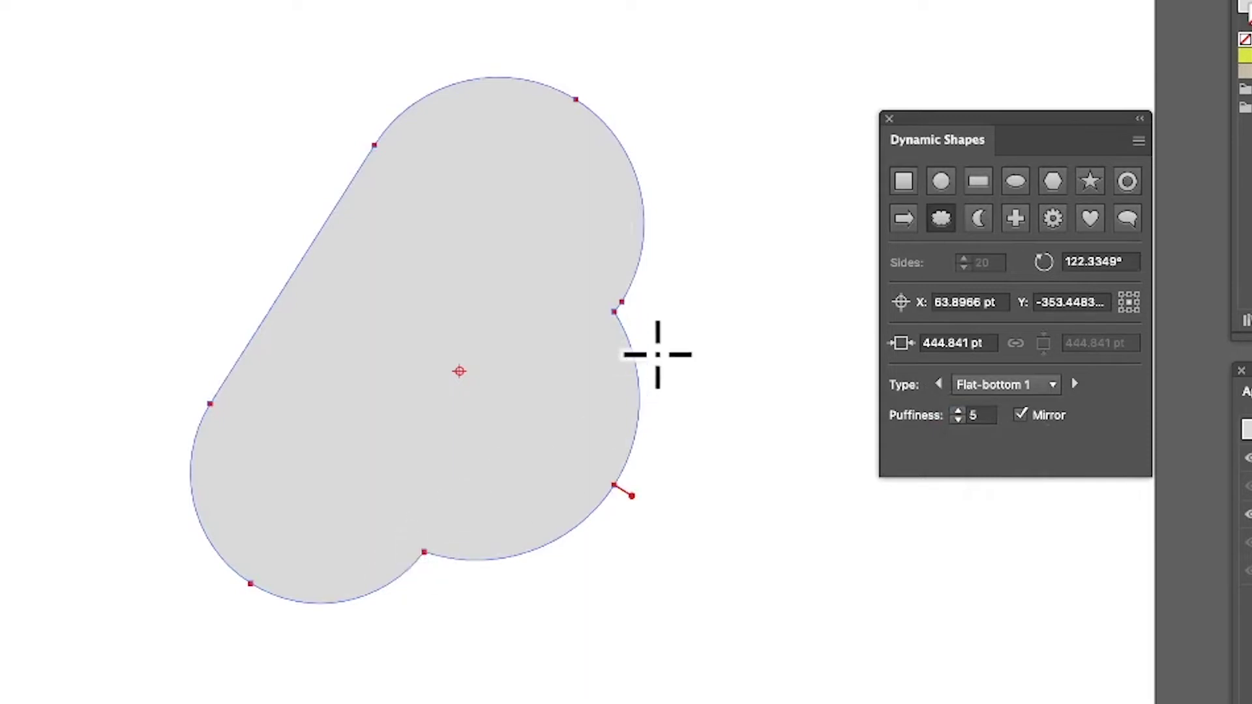
{"action": "left_click", "coordinate": [1007, 386]}
{"action": "left_click", "coordinate": [1035, 515]}
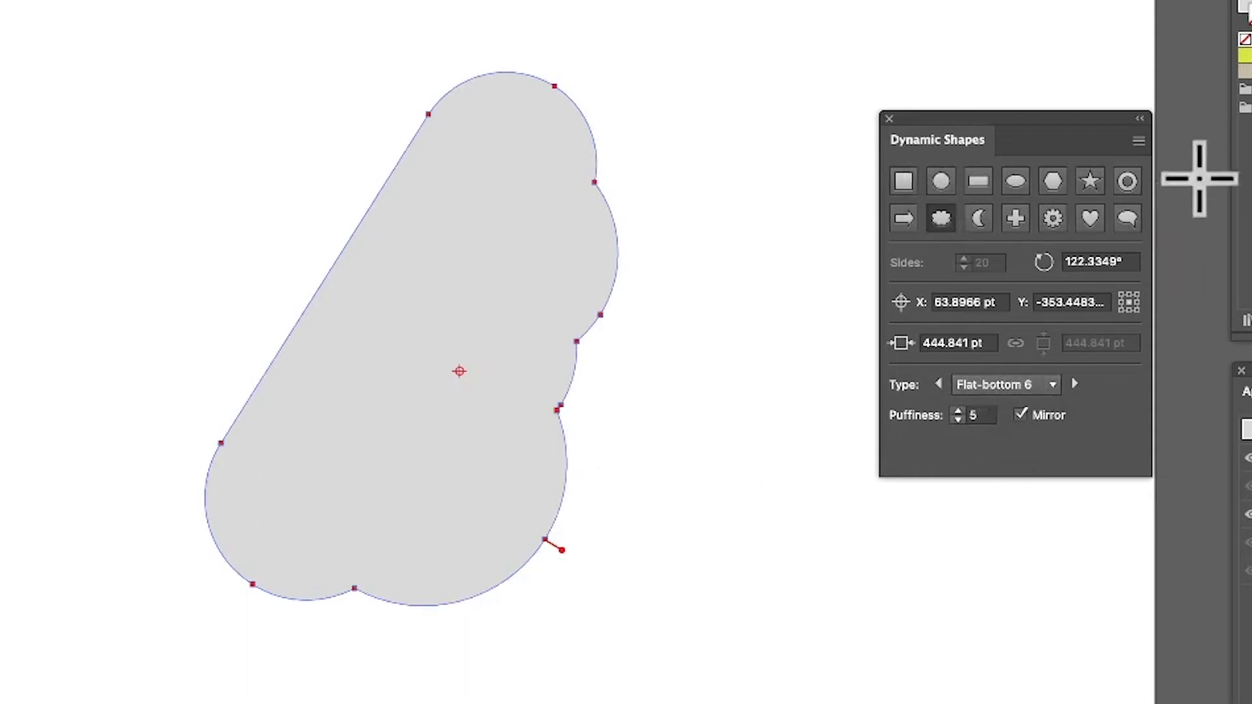
Step: Reset the cloud to its basic shape and set its rotation angle to 0°
{"action": "left_click", "coordinate": [1138, 141]}
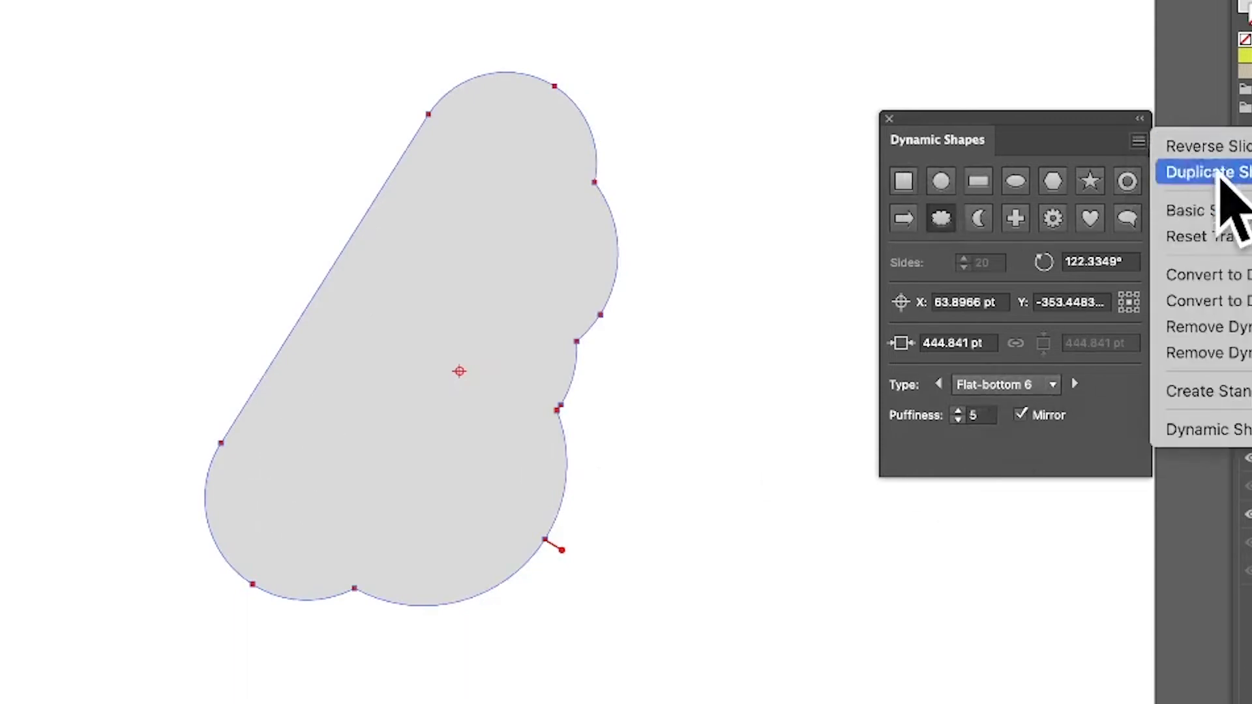
{"action": "left_click", "coordinate": [1212, 209]}
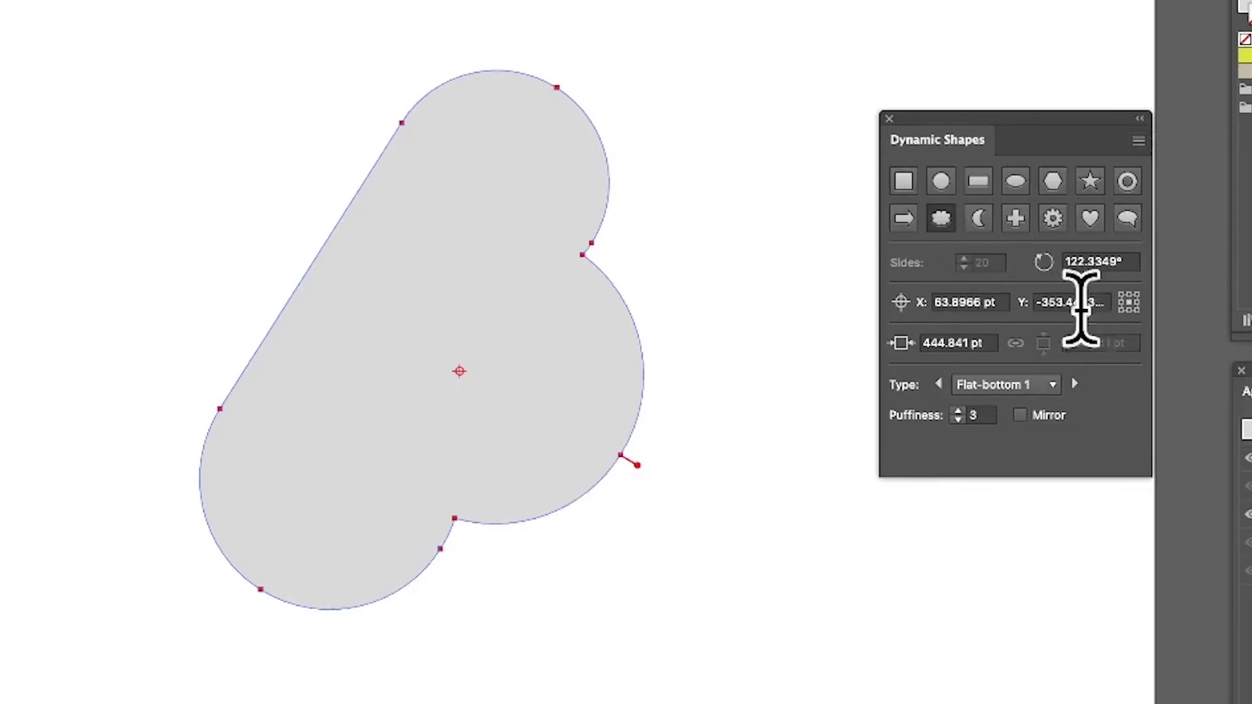
{"action": "left_click", "coordinate": [1118, 262]}
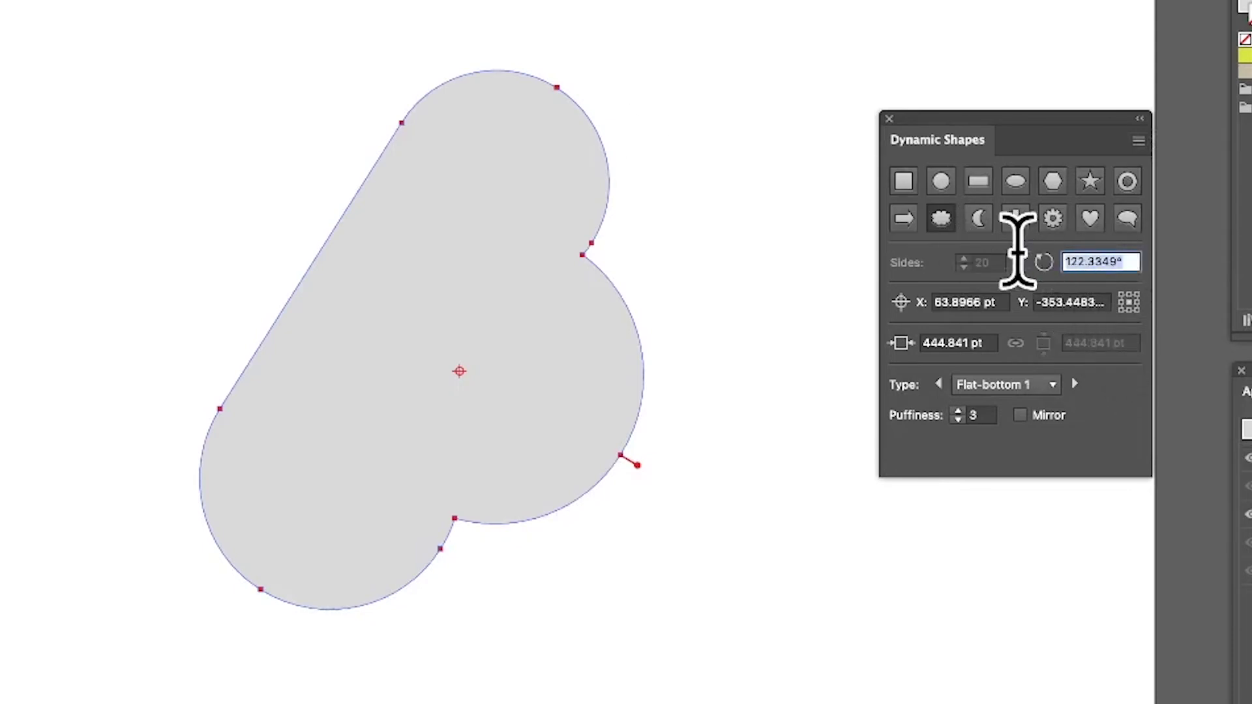
{"action": "type", "text": "0"}
{"action": "key", "text": "Tab"}
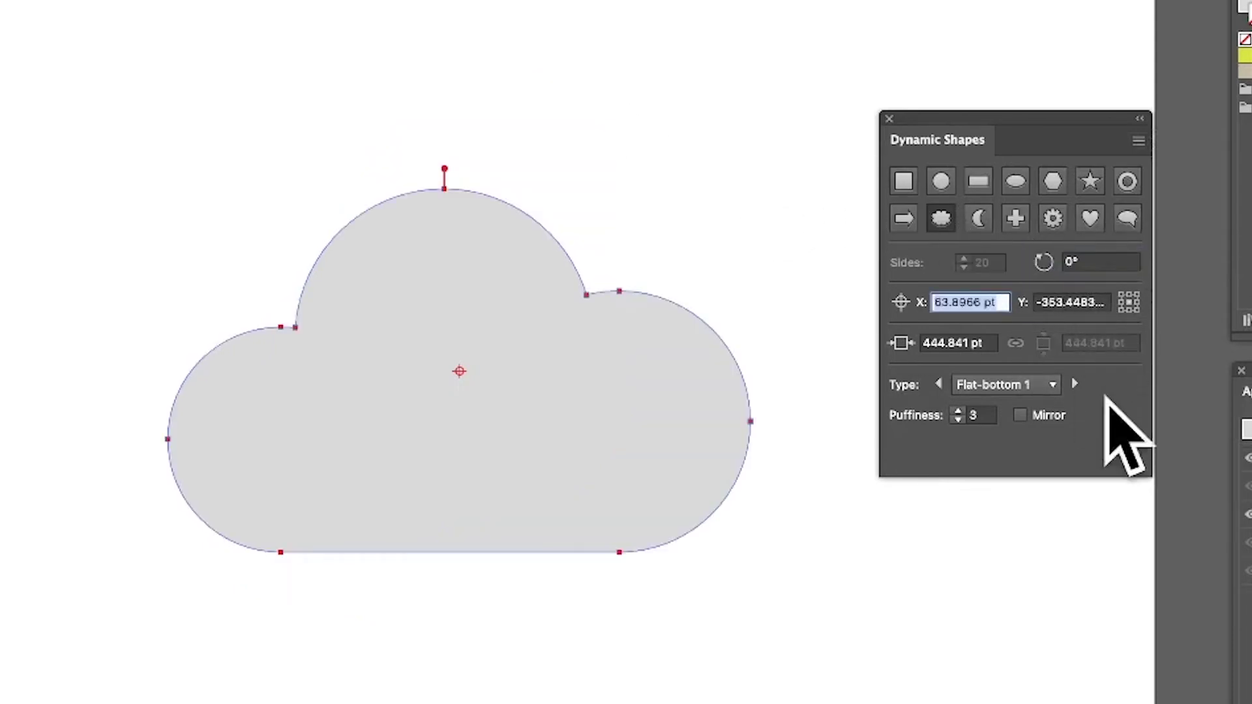
Step: Switch the cloud's type to Flat-bottom 3, Flat-bottom 8 and Puff-bottom 5 in turn
{"action": "left_click", "coordinate": [1023, 387]}
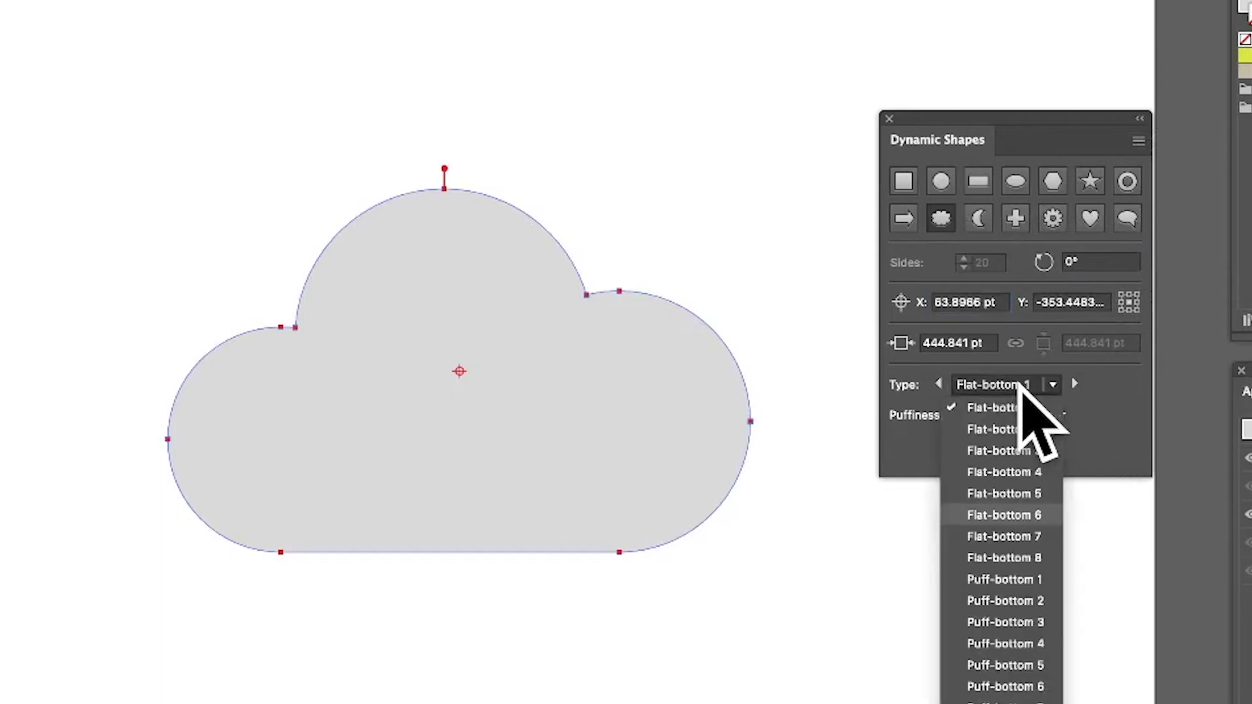
{"action": "left_click", "coordinate": [1012, 451]}
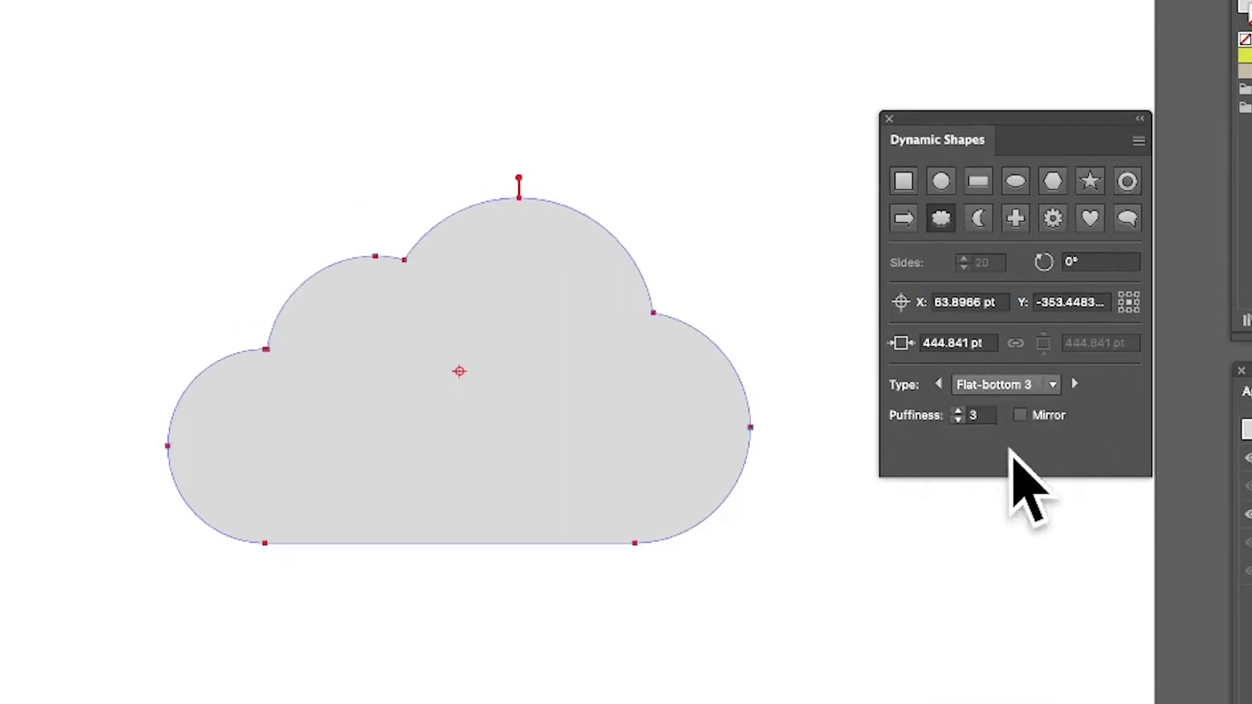
{"action": "left_click", "coordinate": [1030, 388]}
{"action": "left_click", "coordinate": [1004, 558]}
{"action": "left_click", "coordinate": [1004, 386]}
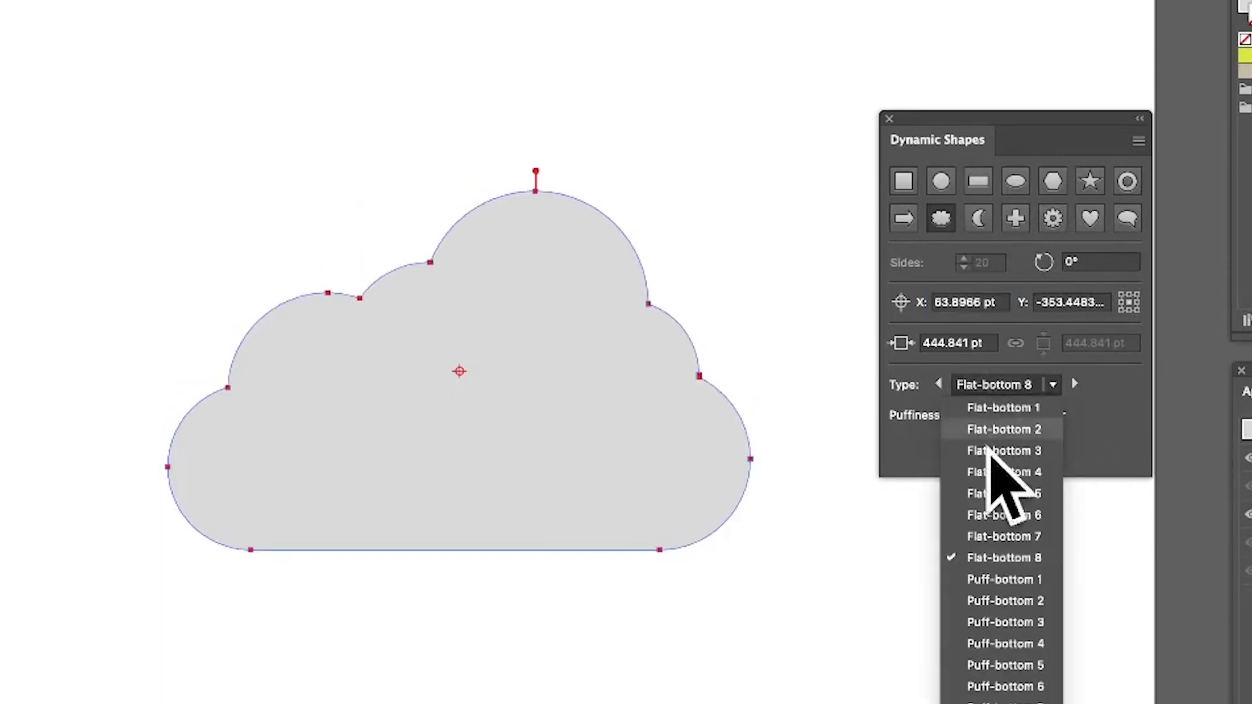
{"action": "left_click", "coordinate": [997, 664]}
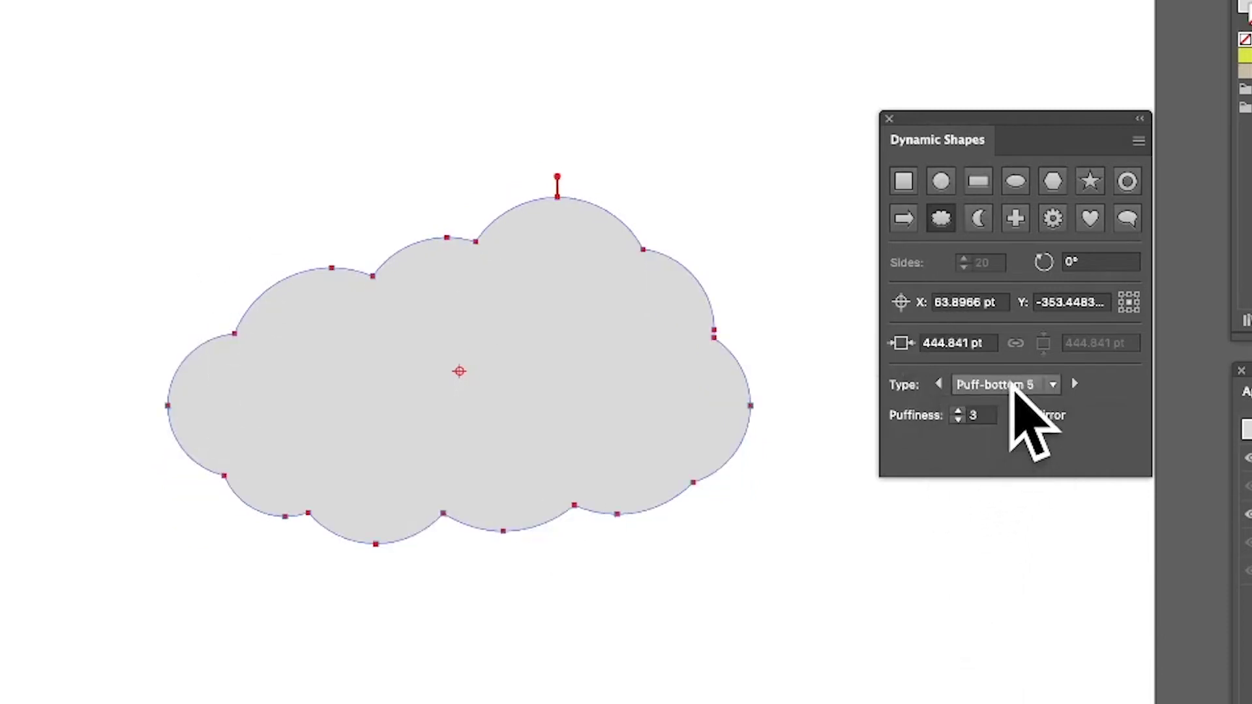
Step: Step the cloud's type forward to Puff-bottom 8 and back to Puff-bottom 4
{"action": "left_click", "coordinate": [1075, 385]}
{"action": "left_click", "coordinate": [1075, 386]}
{"action": "left_click", "coordinate": [1076, 385]}
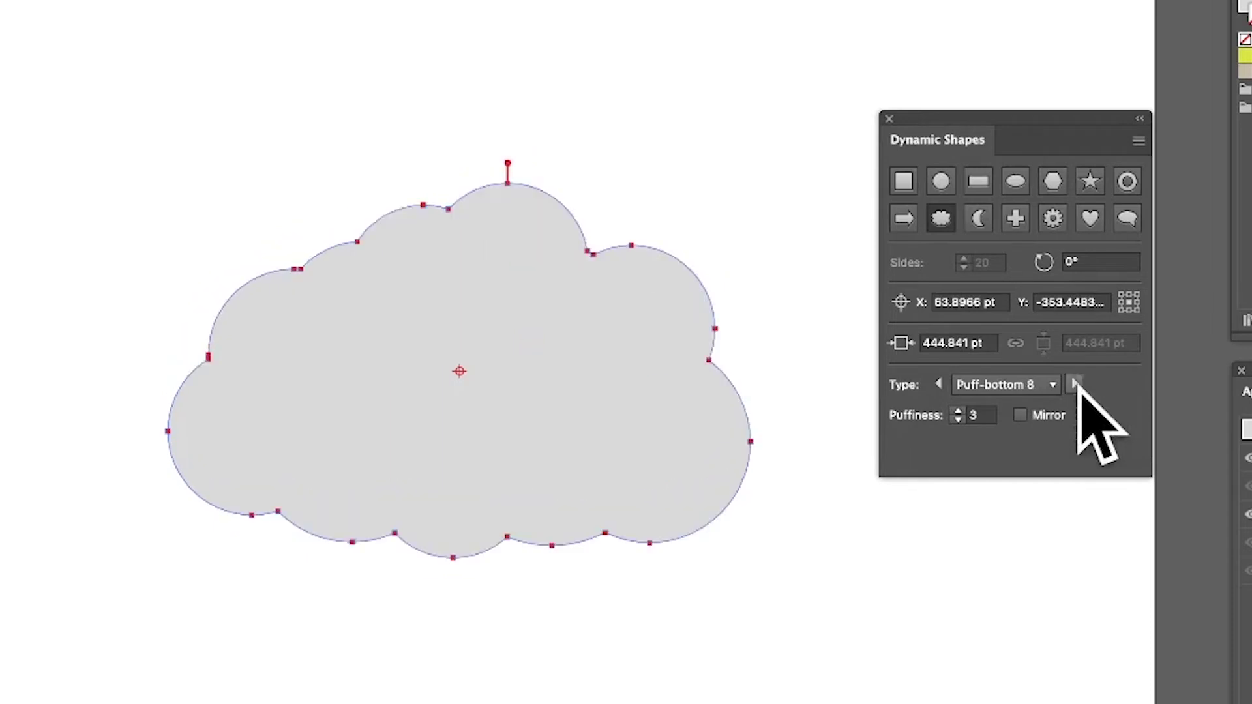
{"action": "left_click", "coordinate": [937, 384]}
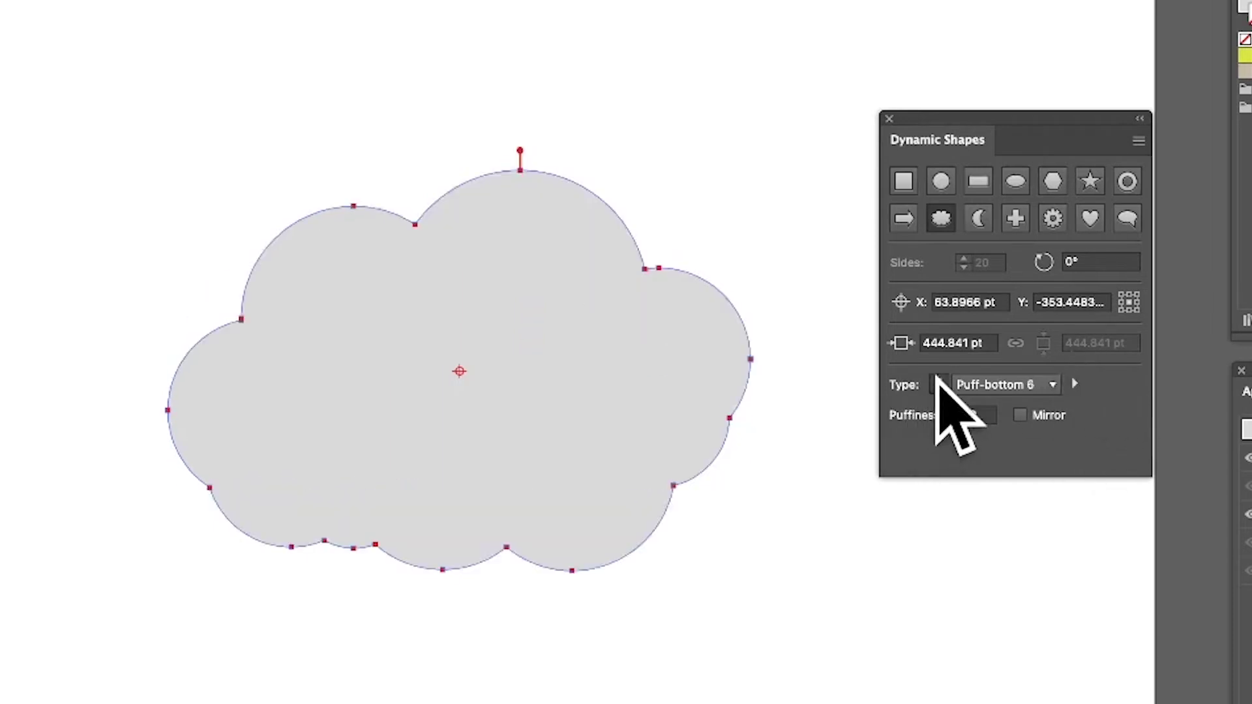
{"action": "left_click", "coordinate": [937, 384]}
{"action": "left_click", "coordinate": [937, 385]}
{"action": "left_click", "coordinate": [937, 385]}
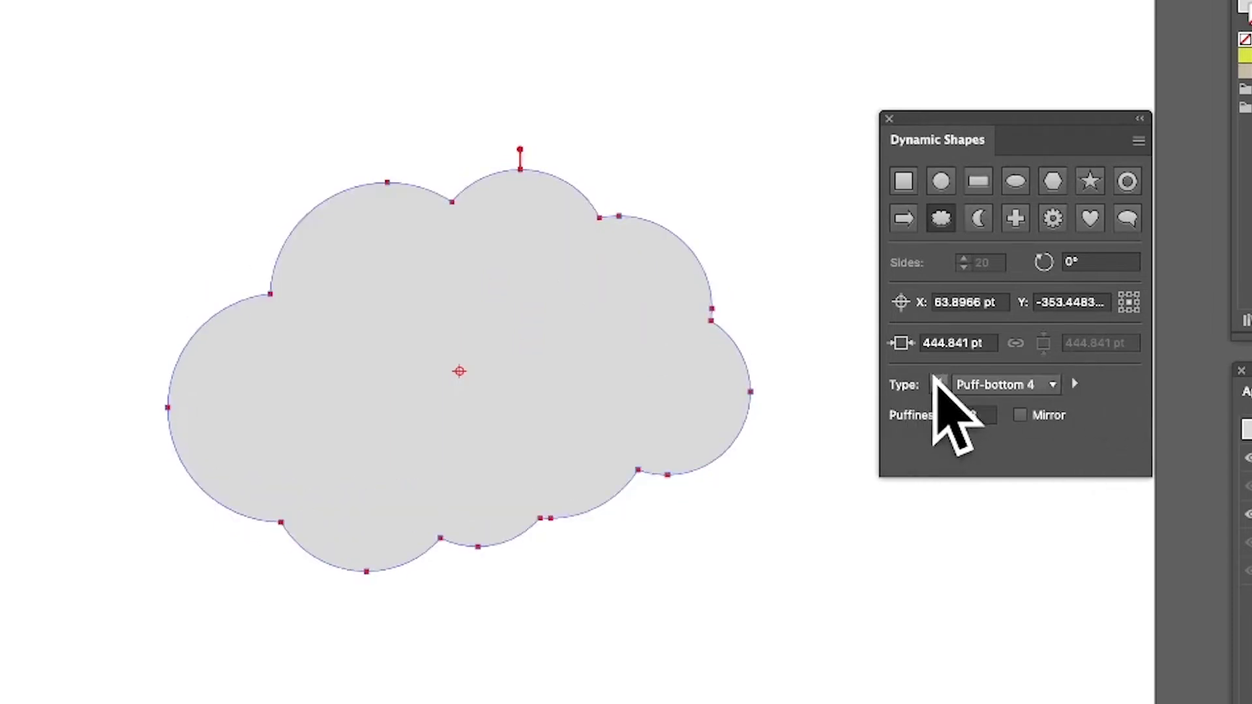
Step: Toggle the Puff-bottom 4 cloud's mirroring on and off repeatedly, leaving it off
{"action": "left_click", "coordinate": [1021, 416]}
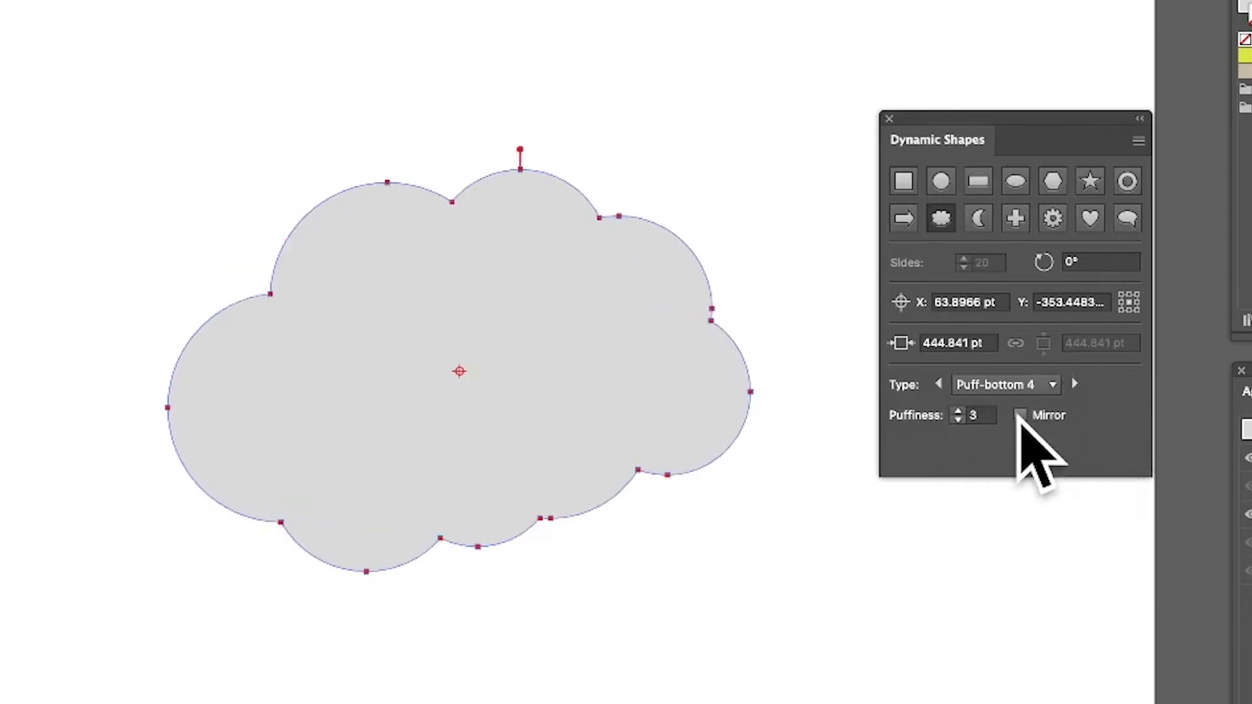
{"action": "left_click", "coordinate": [1020, 416]}
{"action": "left_click", "coordinate": [1020, 416]}
{"action": "left_click", "coordinate": [1021, 416]}
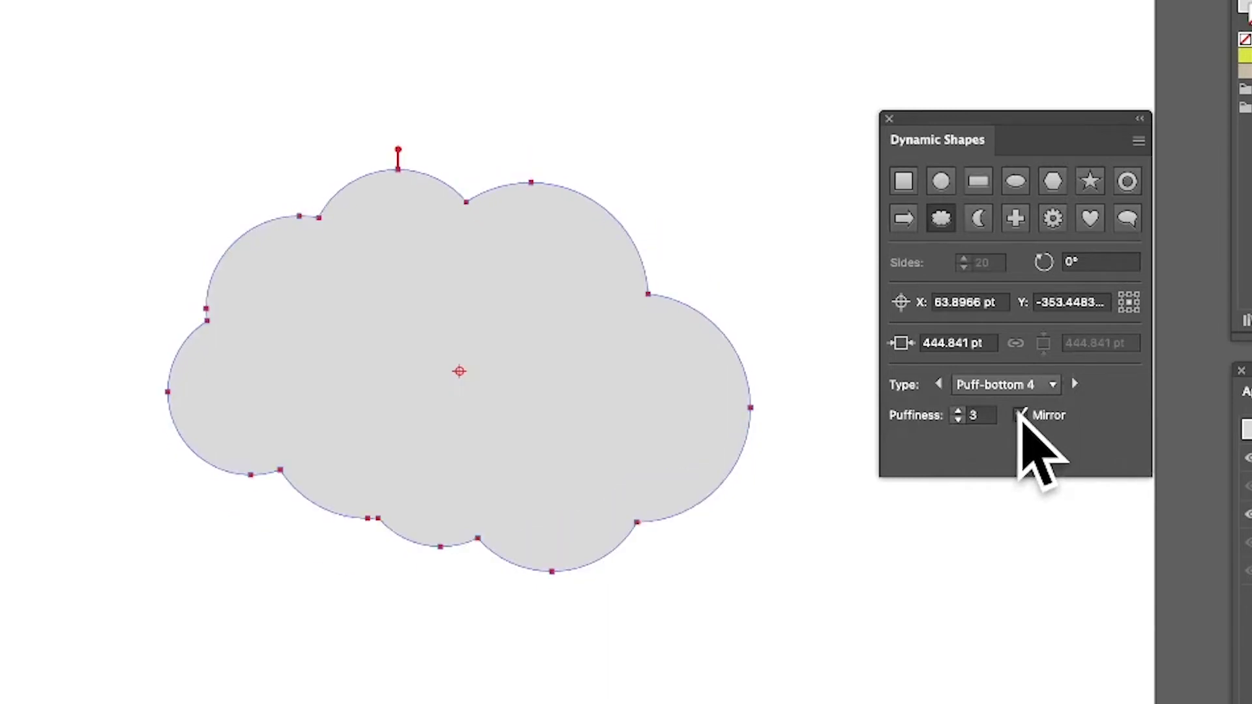
{"action": "left_click", "coordinate": [1021, 416]}
{"action": "left_click", "coordinate": [1021, 415]}
{"action": "left_click", "coordinate": [1020, 416]}
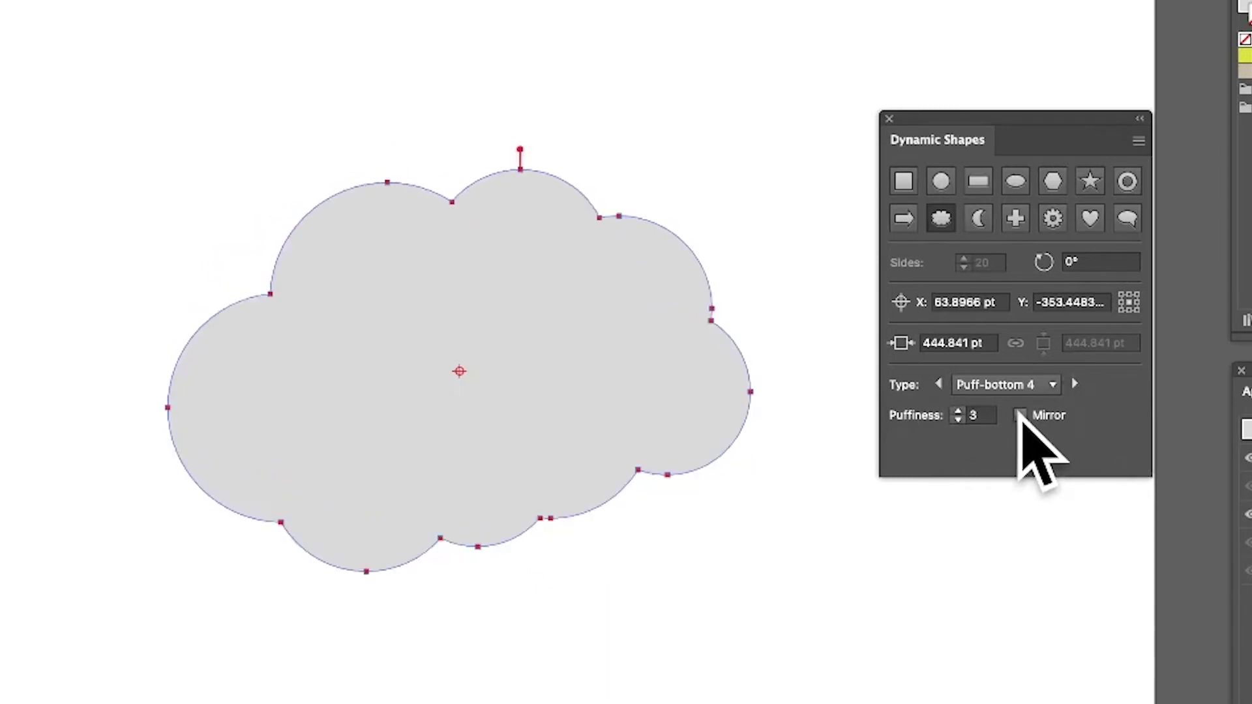
{"action": "left_click", "coordinate": [1020, 416]}
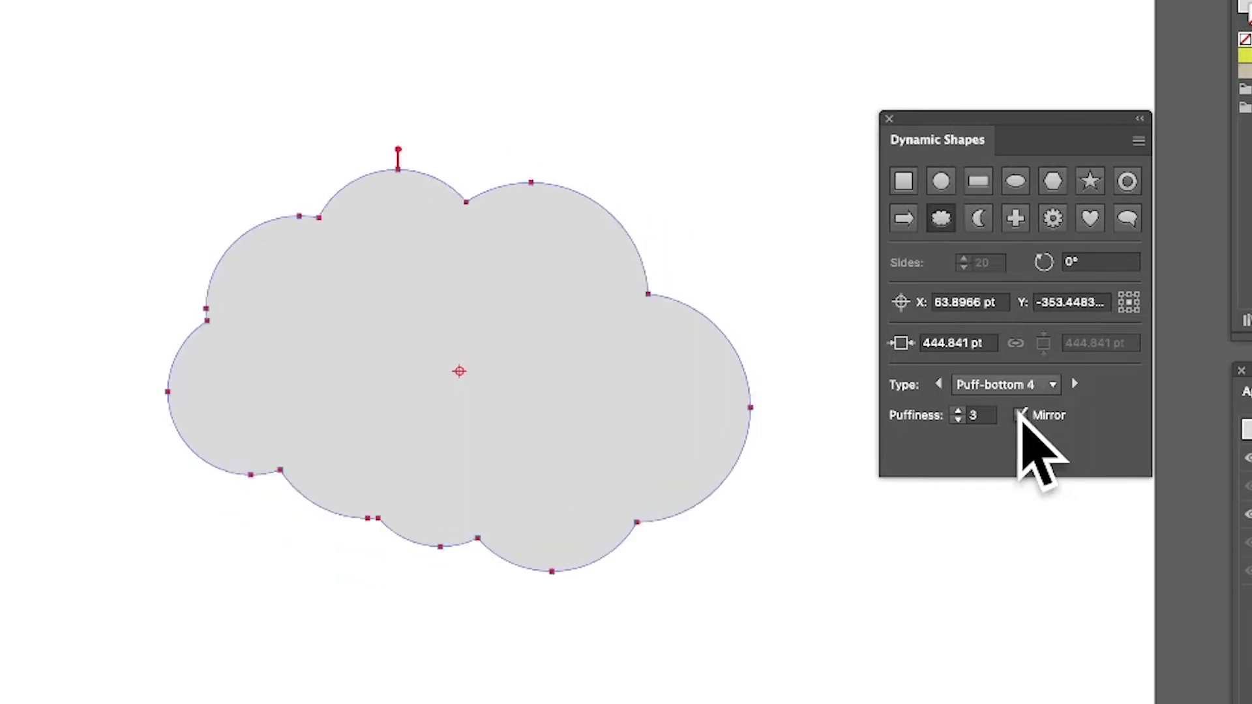
{"action": "left_click", "coordinate": [1020, 416]}
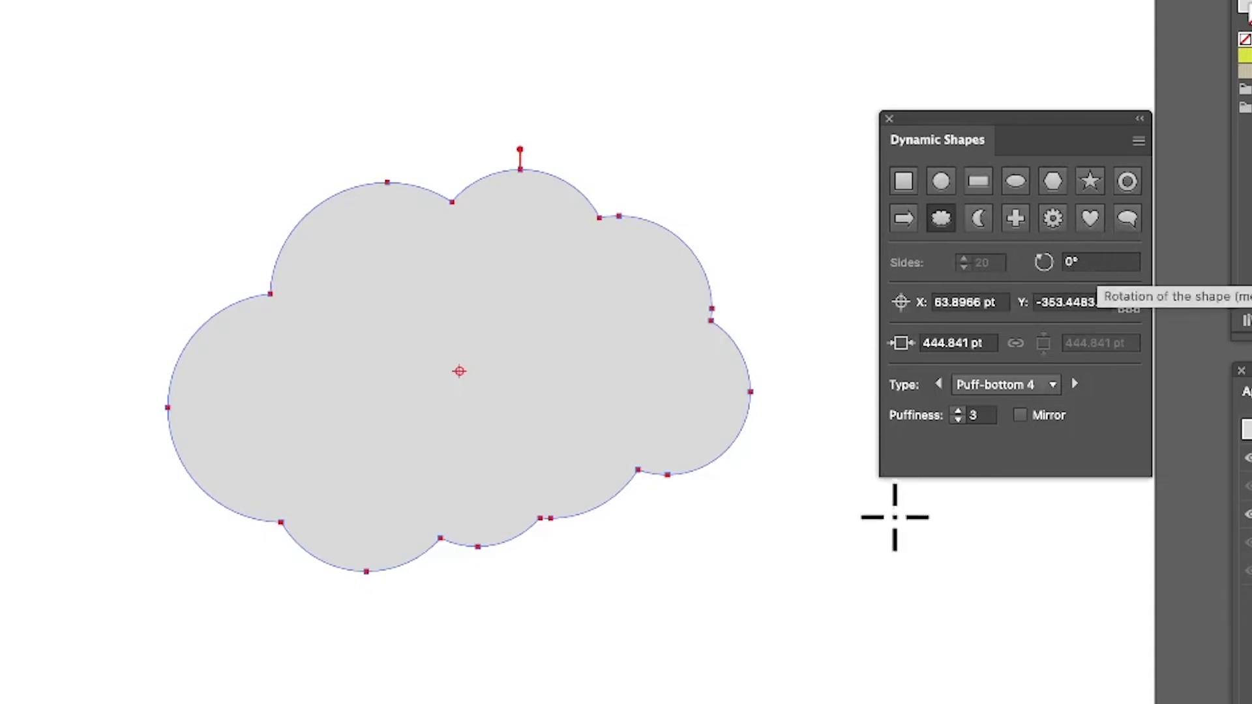
Step: Change the cloud's type to Flat-bottom 7 and turn on its mirroring
{"action": "left_click", "coordinate": [999, 386]}
{"action": "left_click", "coordinate": [999, 536]}
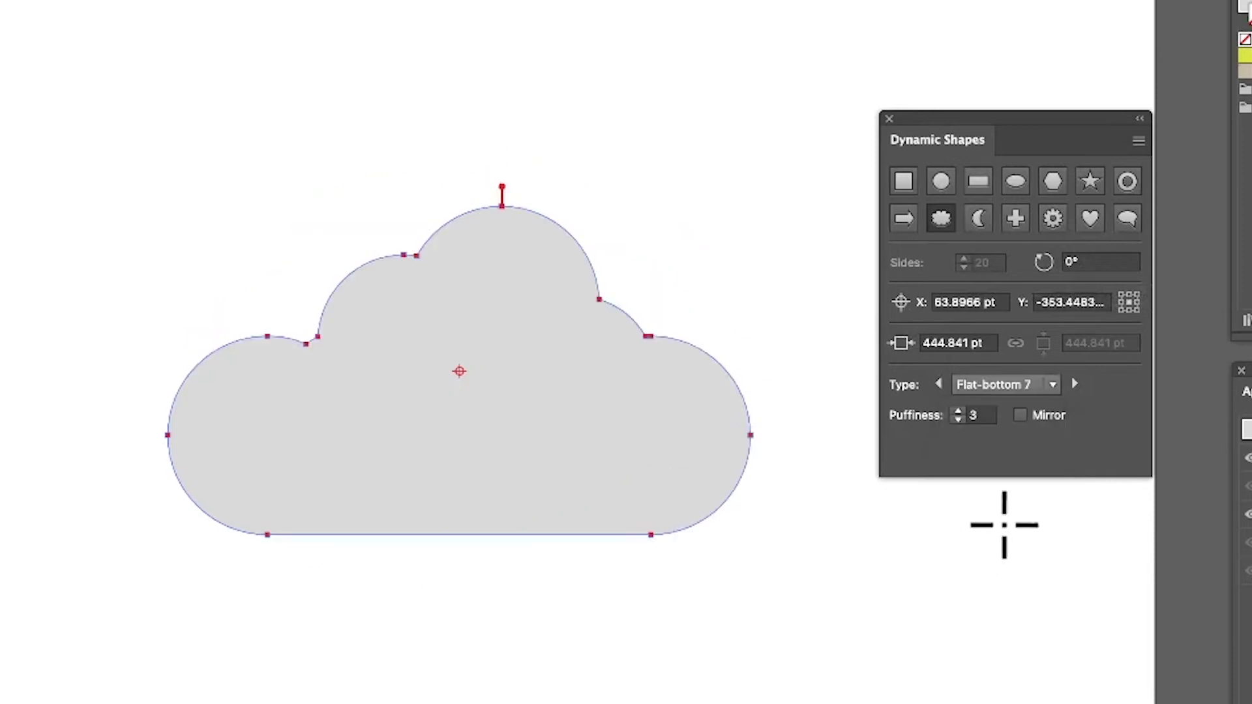
{"action": "left_click", "coordinate": [1021, 415]}
{"action": "left_click", "coordinate": [1021, 416]}
{"action": "left_click", "coordinate": [1021, 415]}
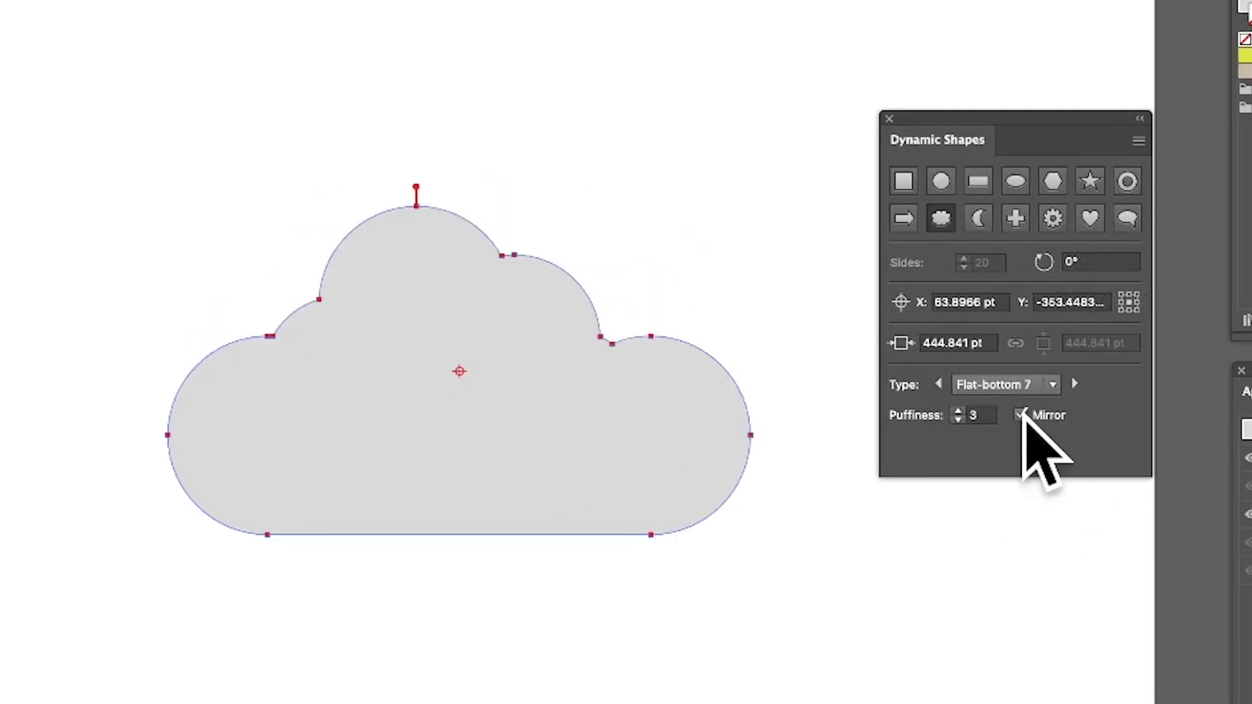
Step: Toggle the Flat-bottom 7 cloud's mirroring off and back on, and delete the cloud
{"action": "left_click", "coordinate": [1021, 415]}
{"action": "left_click", "coordinate": [1021, 415]}
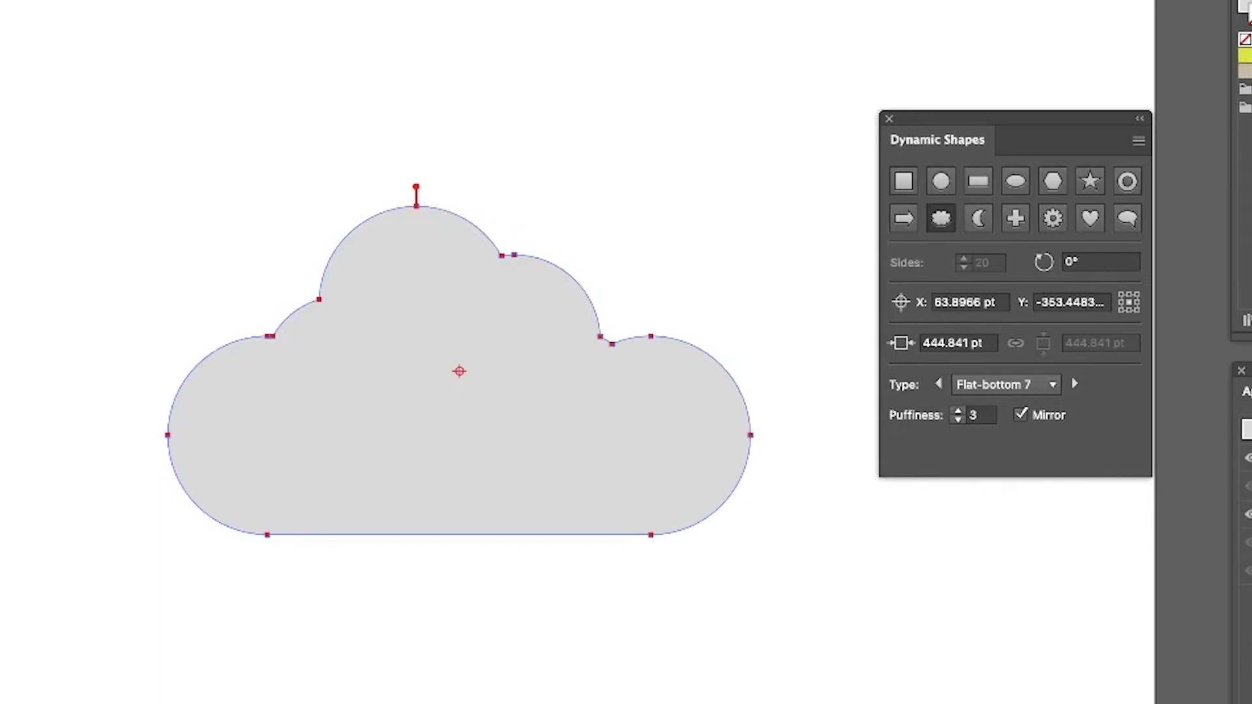
{"action": "key", "text": "v"}
{"action": "key", "text": "Delete"}
{"action": "left_click", "coordinate": [1045, 322]}
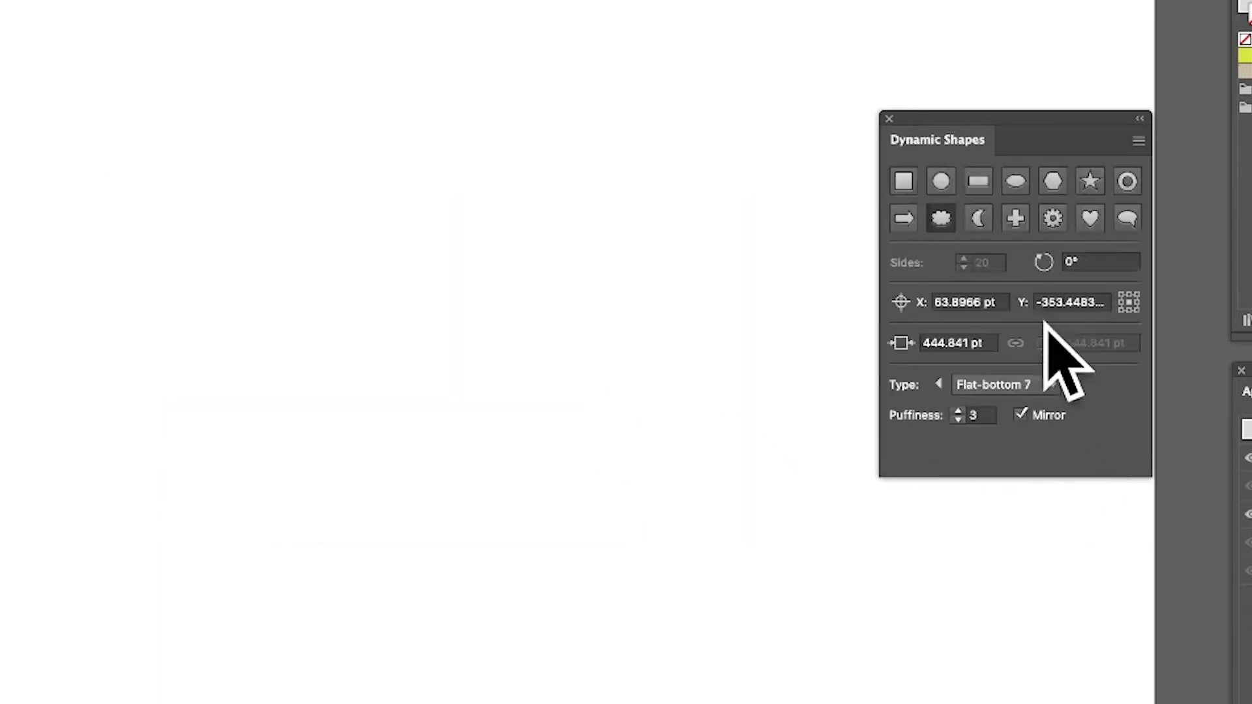
Step: Draw a crescent about 423 pt in size, rotated about 141°, and extend its outer arc to about 83%
{"action": "left_click", "coordinate": [978, 219]}
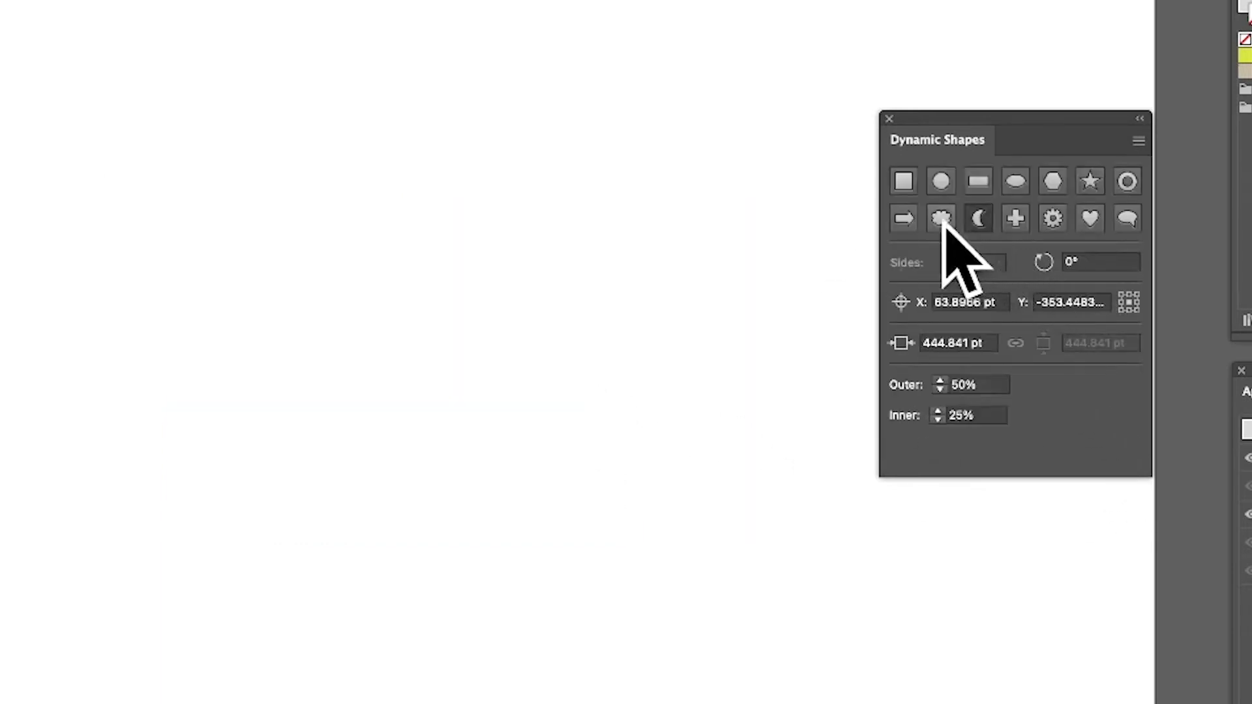
{"action": "left_click_drag", "start_coordinate": [324, 200], "coordinate": [499, 418]}
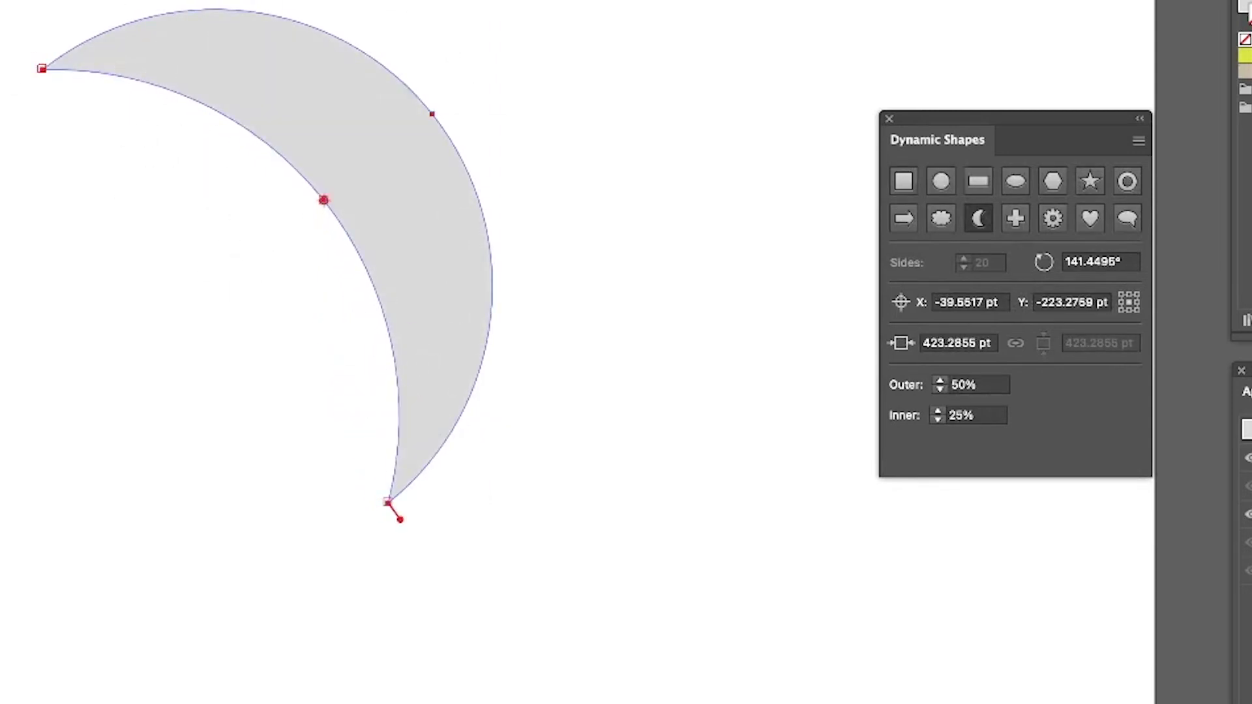
{"action": "left_click_drag", "start_coordinate": [51, 72], "coordinate": [111, 9]}
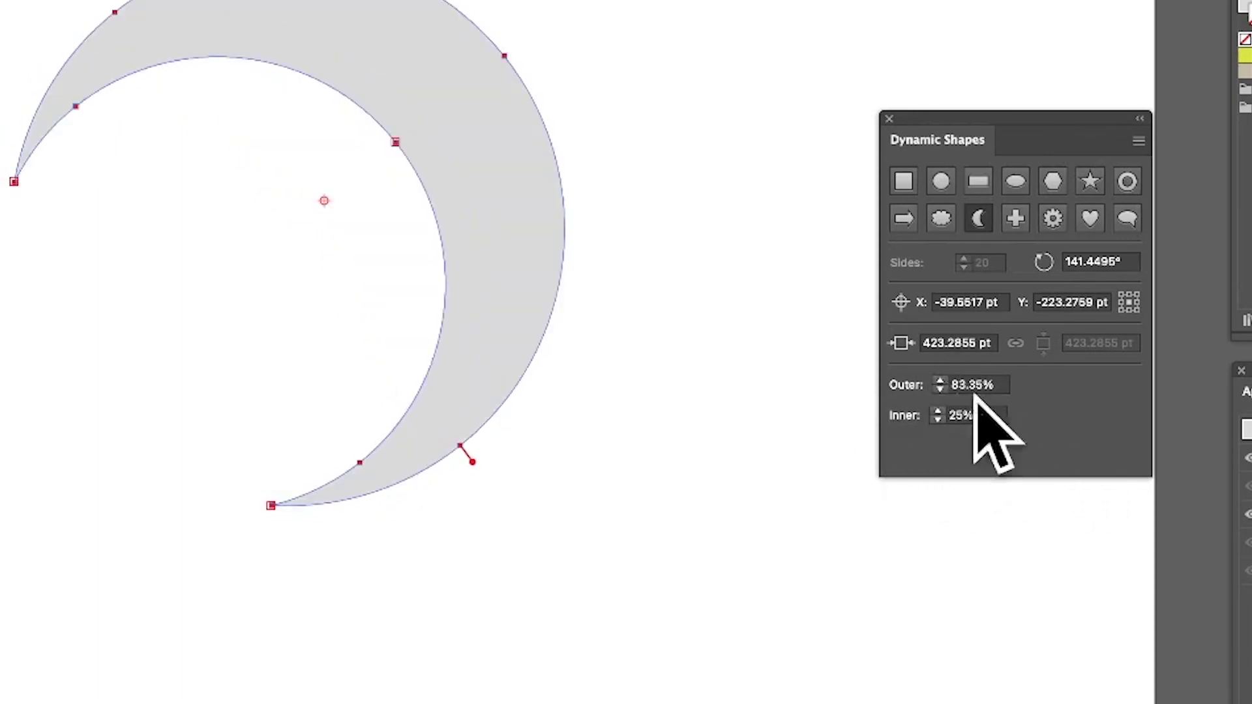
Step: Set the crescent's Inner value to 45%, and reshape its inner arc on the artboard to about 8%
{"action": "left_click", "coordinate": [996, 421]}
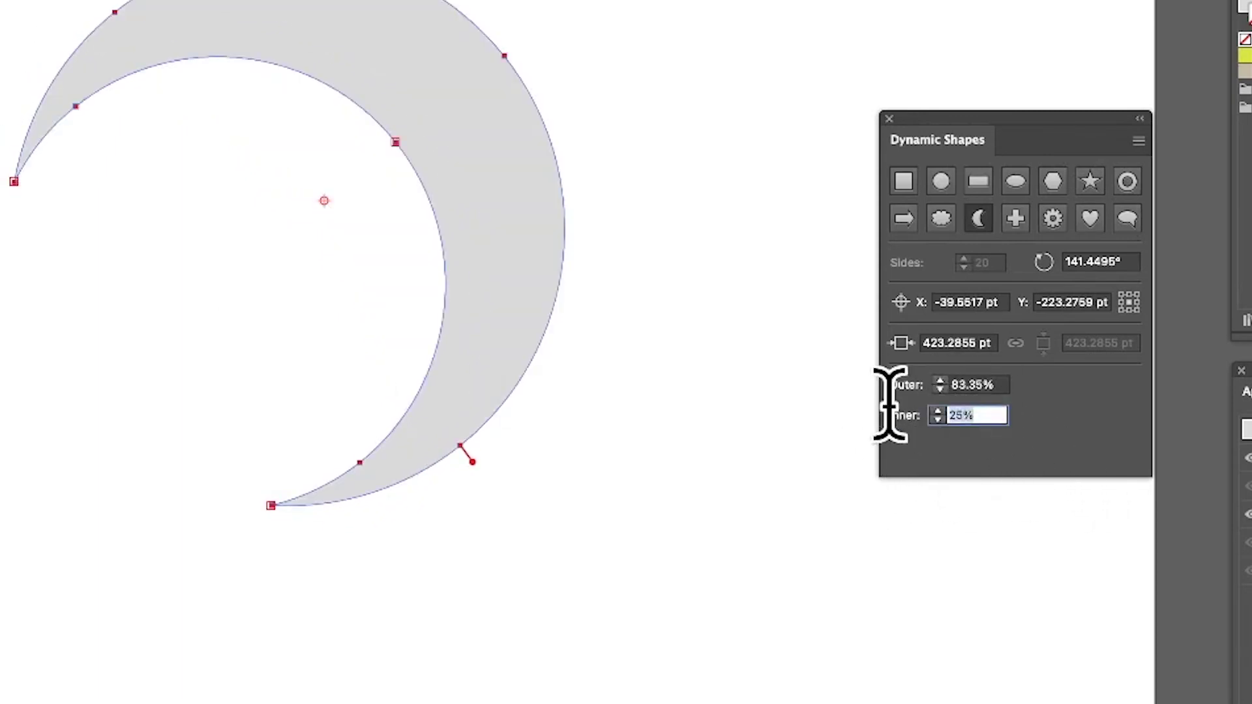
{"action": "type", "text": "45"}
{"action": "key", "text": "Tab"}
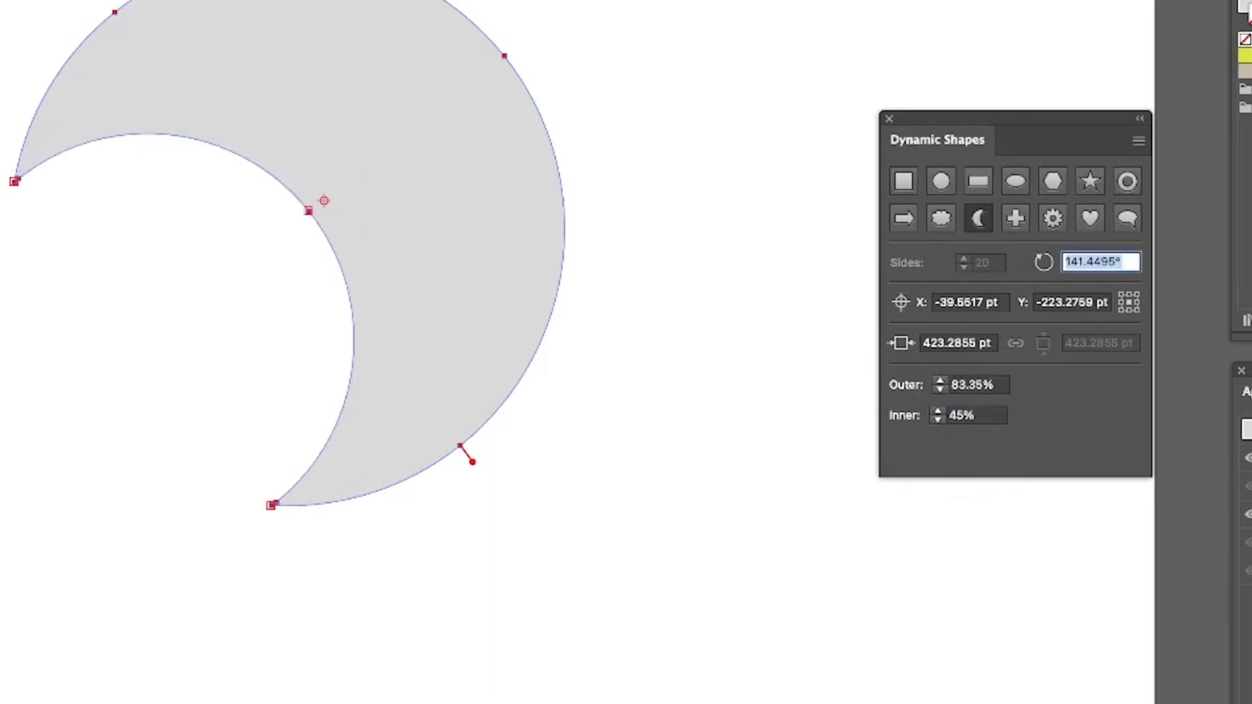
{"action": "left_click_drag", "start_coordinate": [314, 217], "coordinate": [503, 129]}
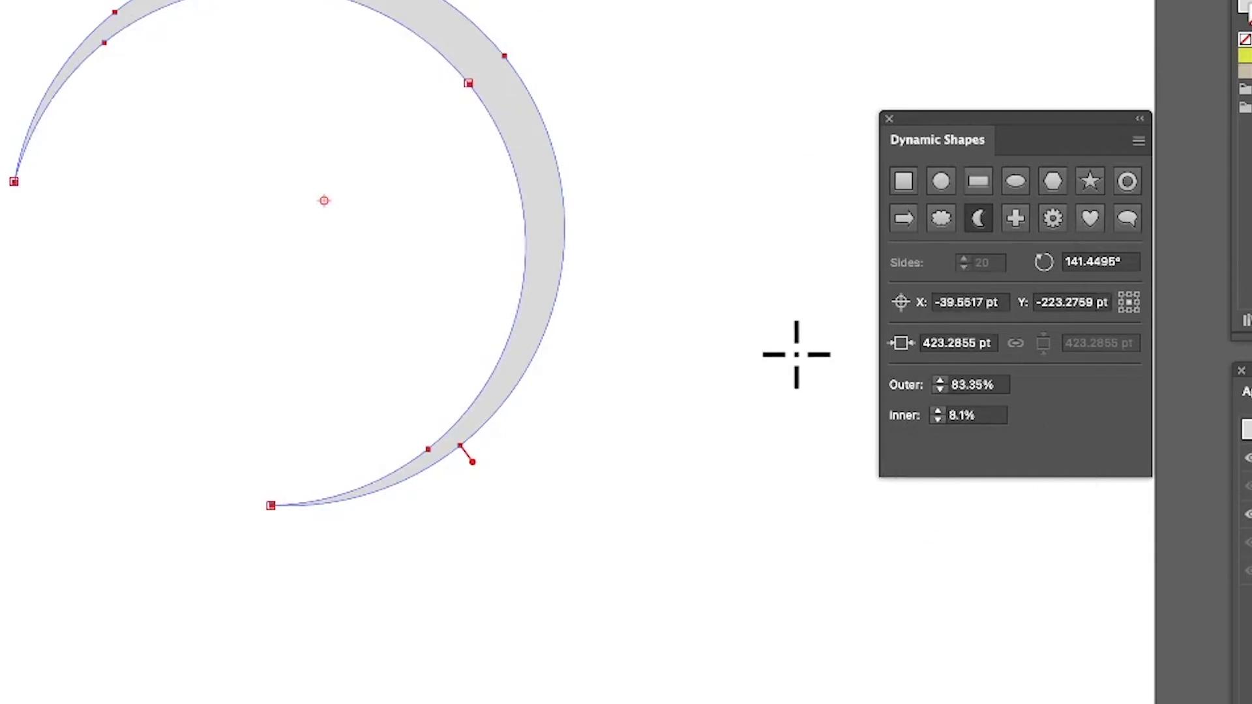
Step: Delete the crescent and draw a cross about 456 pt wide and high, rotated about 134°
{"action": "key", "text": "Delete"}
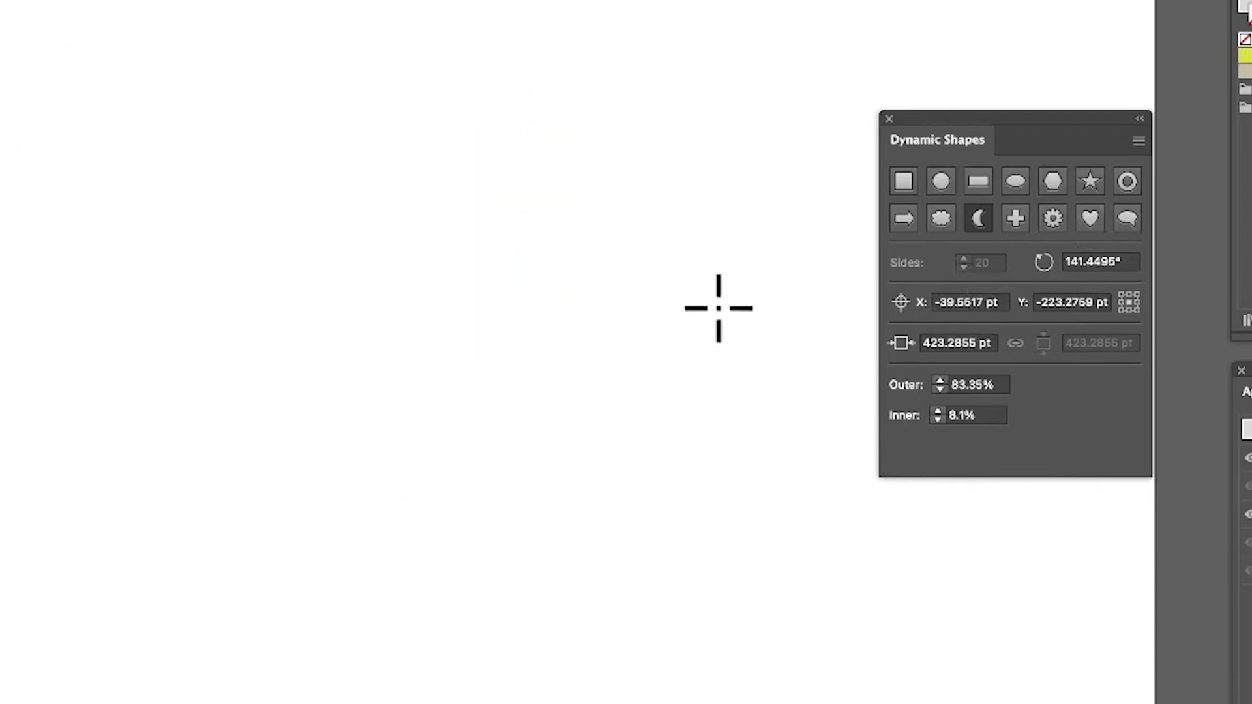
{"action": "left_click", "coordinate": [1017, 219]}
{"action": "left_click_drag", "start_coordinate": [398, 407], "coordinate": [646, 595]}
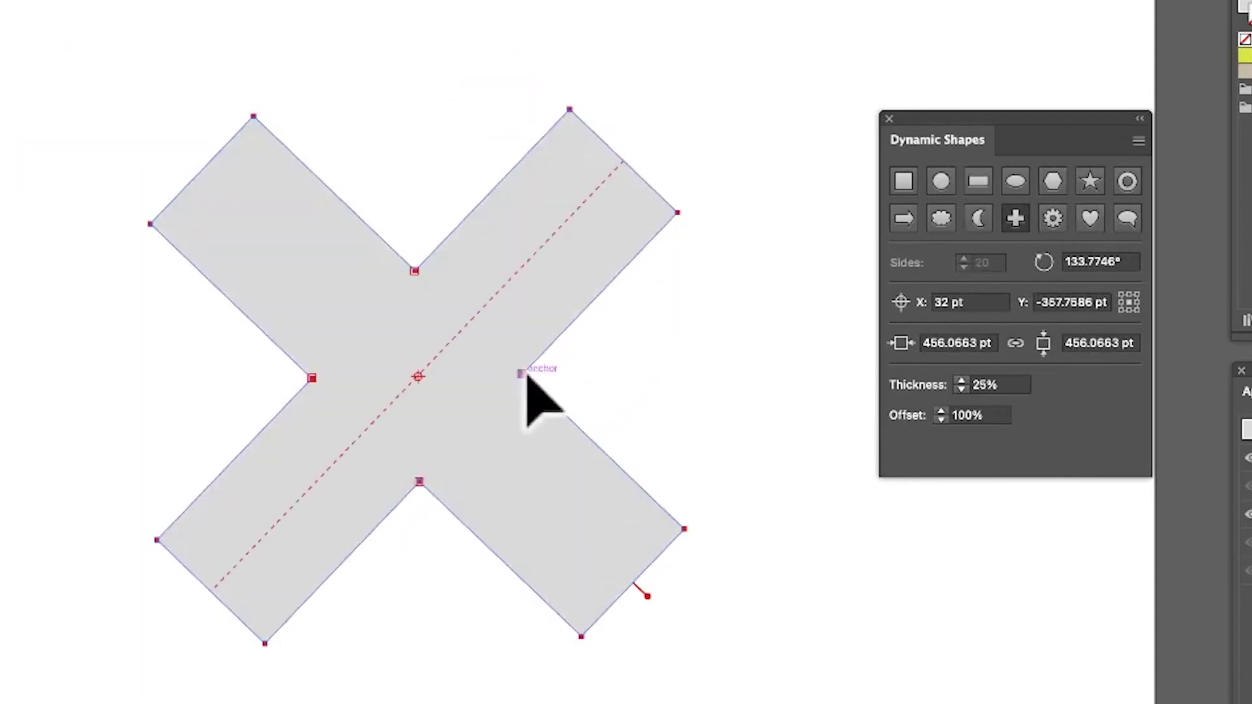
Step: Thin the cross's arms to about 14%, widen them to about 30%, and rotate the cross to about 135°
{"action": "left_click_drag", "start_coordinate": [522, 372], "coordinate": [477, 375]}
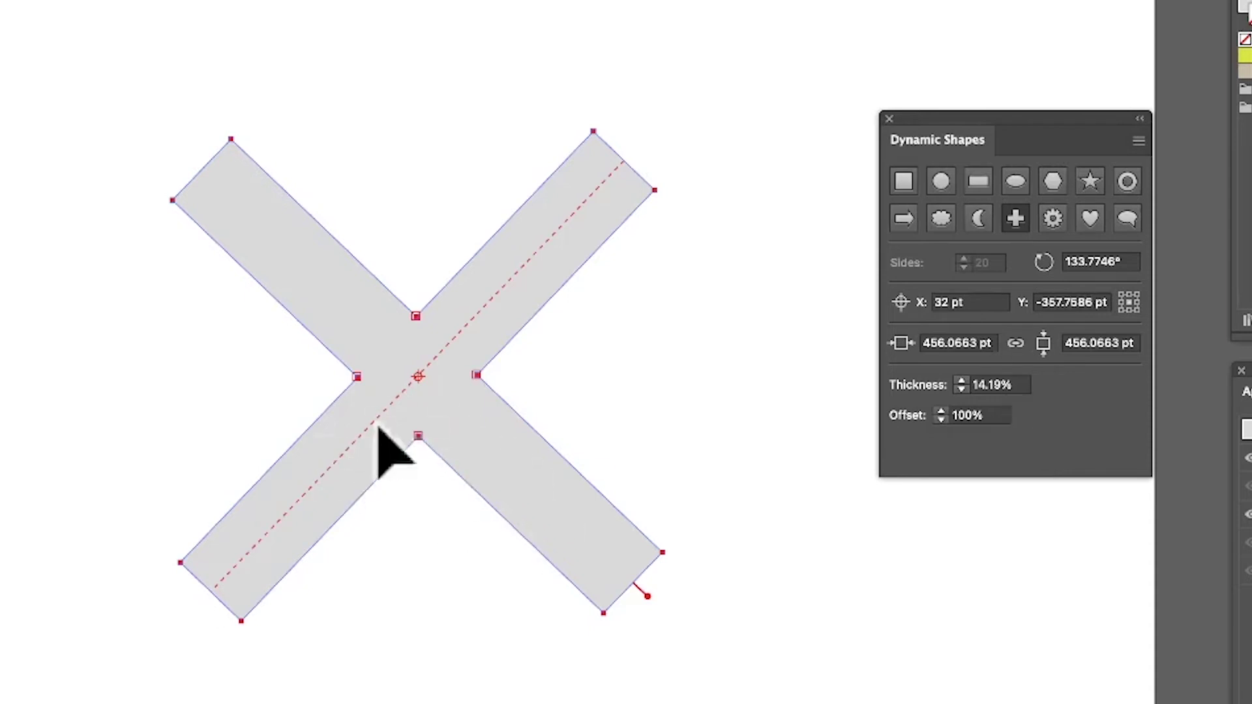
{"action": "left_click_drag", "start_coordinate": [478, 375], "coordinate": [543, 374]}
{"action": "mouse_move", "coordinate": [646, 597]}
{"action": "left_mouse_down"}
{"action": "mouse_move", "coordinate": [698, 649]}
{"action": "mouse_move", "coordinate": [673, 556]}
{"action": "mouse_move", "coordinate": [646, 609]}
{"action": "left_mouse_up"}
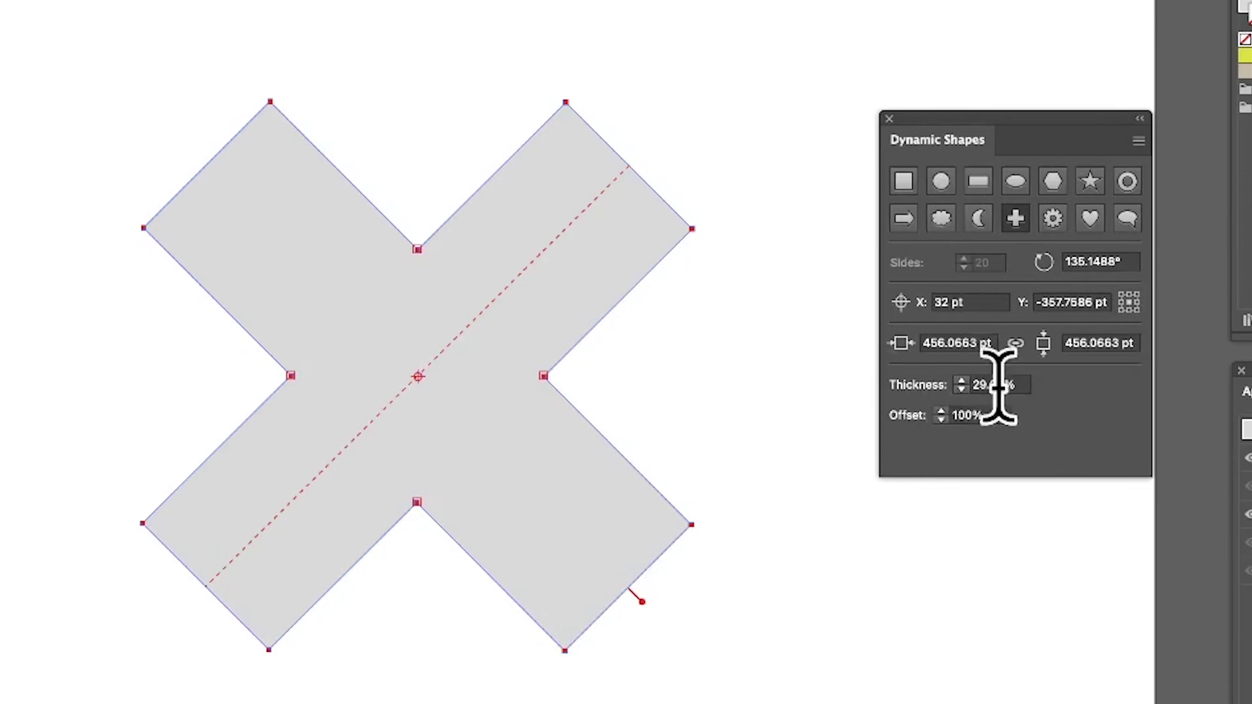
Step: Increase the cross's thickness to 42% and delete the cross
{"action": "left_click", "coordinate": [962, 381]}
{"action": "left_click", "coordinate": [962, 381]}
{"action": "left_click", "coordinate": [962, 380]}
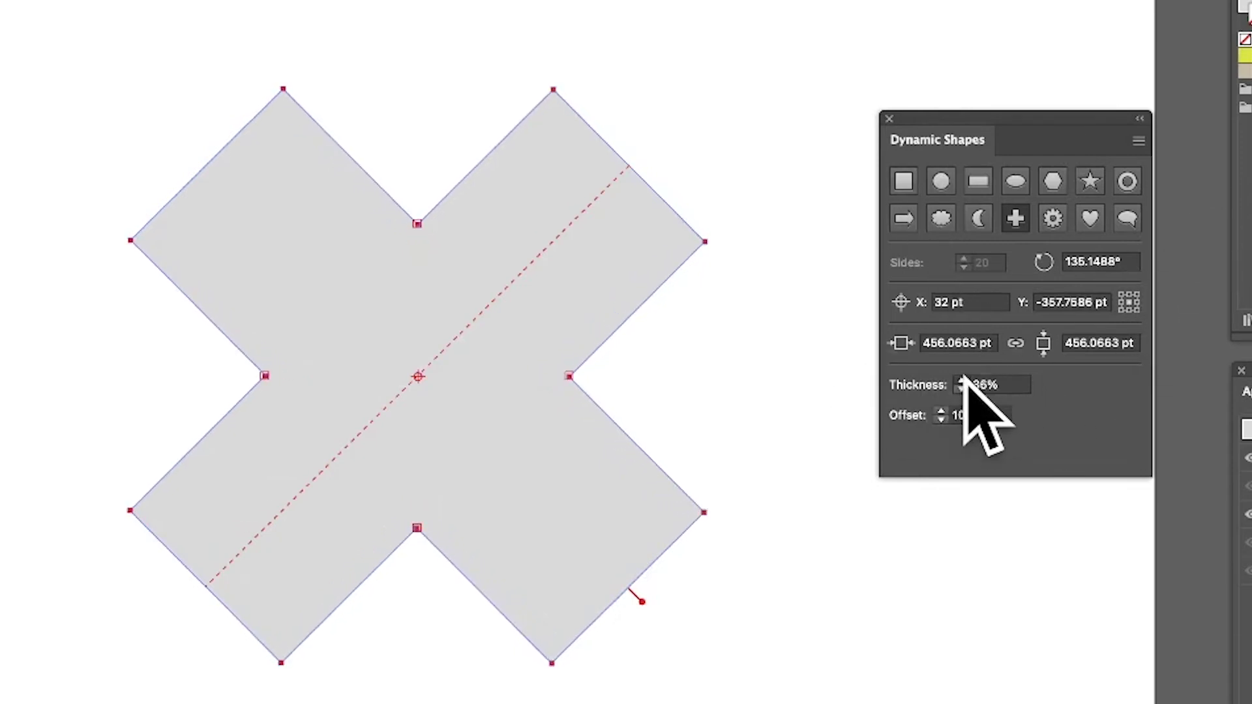
{"action": "left_click", "coordinate": [963, 380]}
{"action": "left_click", "coordinate": [962, 381]}
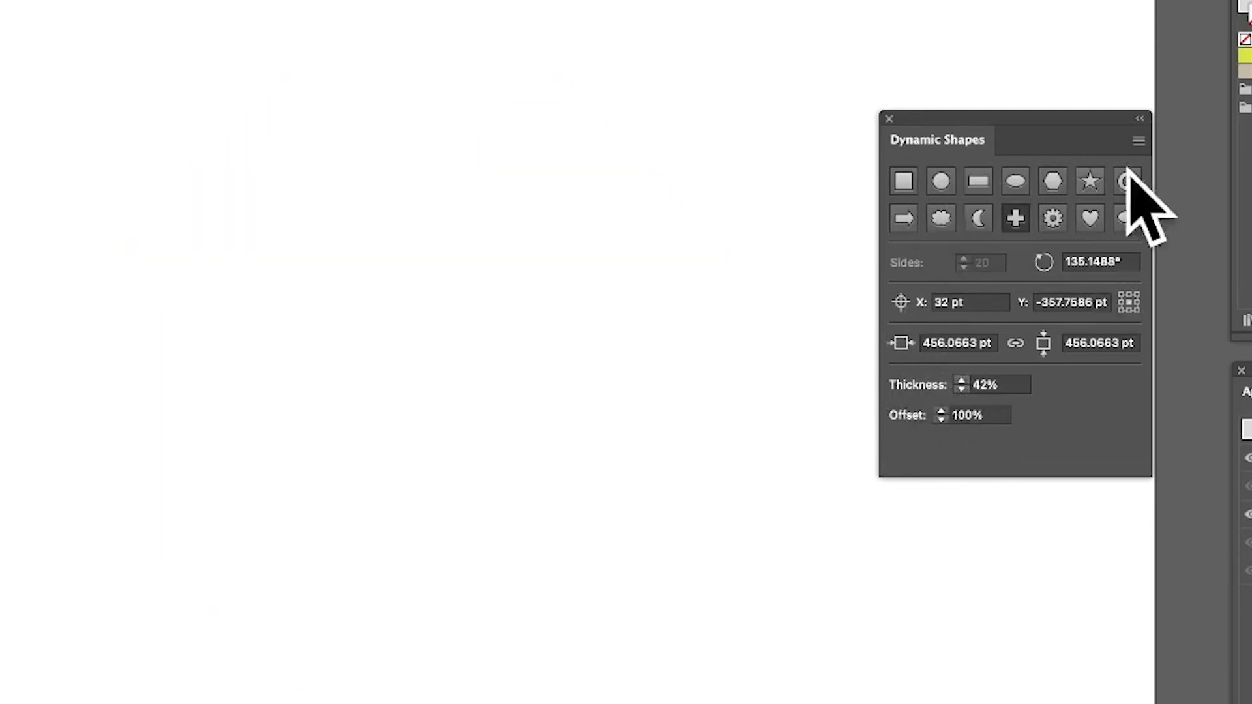
Step: Draw a gear about 476 pt across, rotated about 132°, and reset its parameters to the 18-tooth defaults
{"action": "left_click", "coordinate": [1053, 218]}
{"action": "left_click_drag", "start_coordinate": [515, 382], "coordinate": [745, 593]}
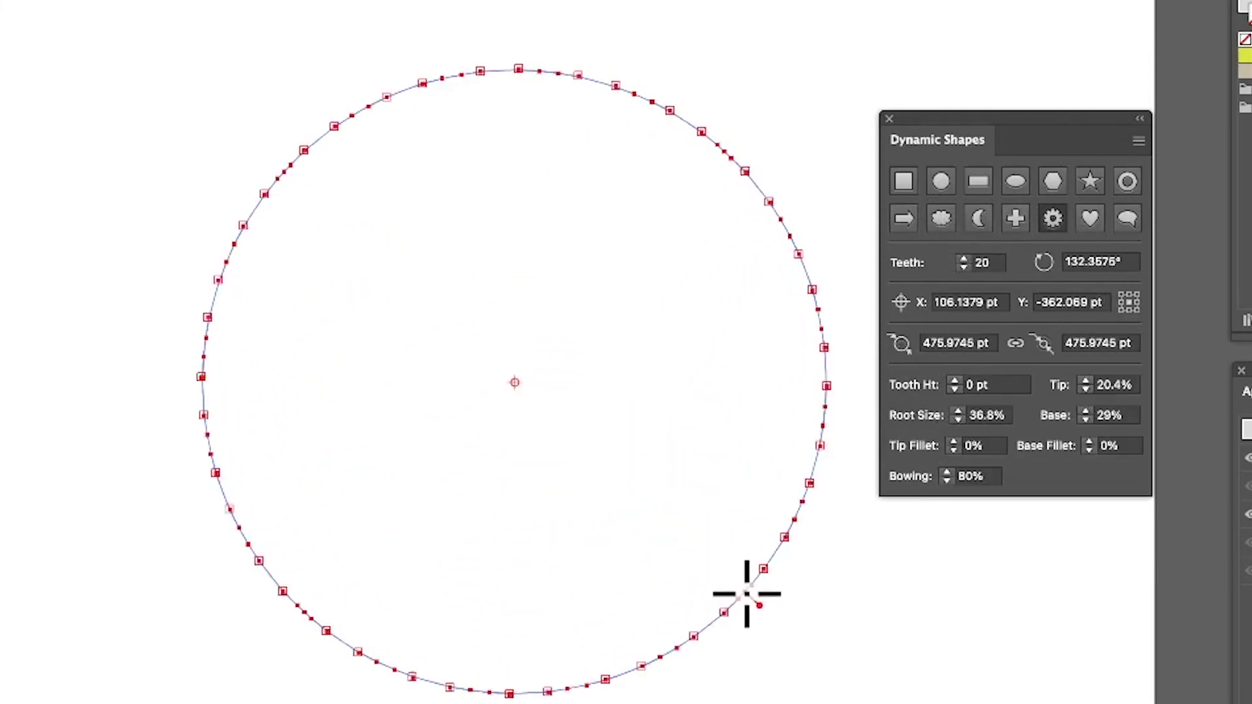
{"action": "left_click", "coordinate": [1138, 141]}
{"action": "left_click", "coordinate": [1233, 211]}
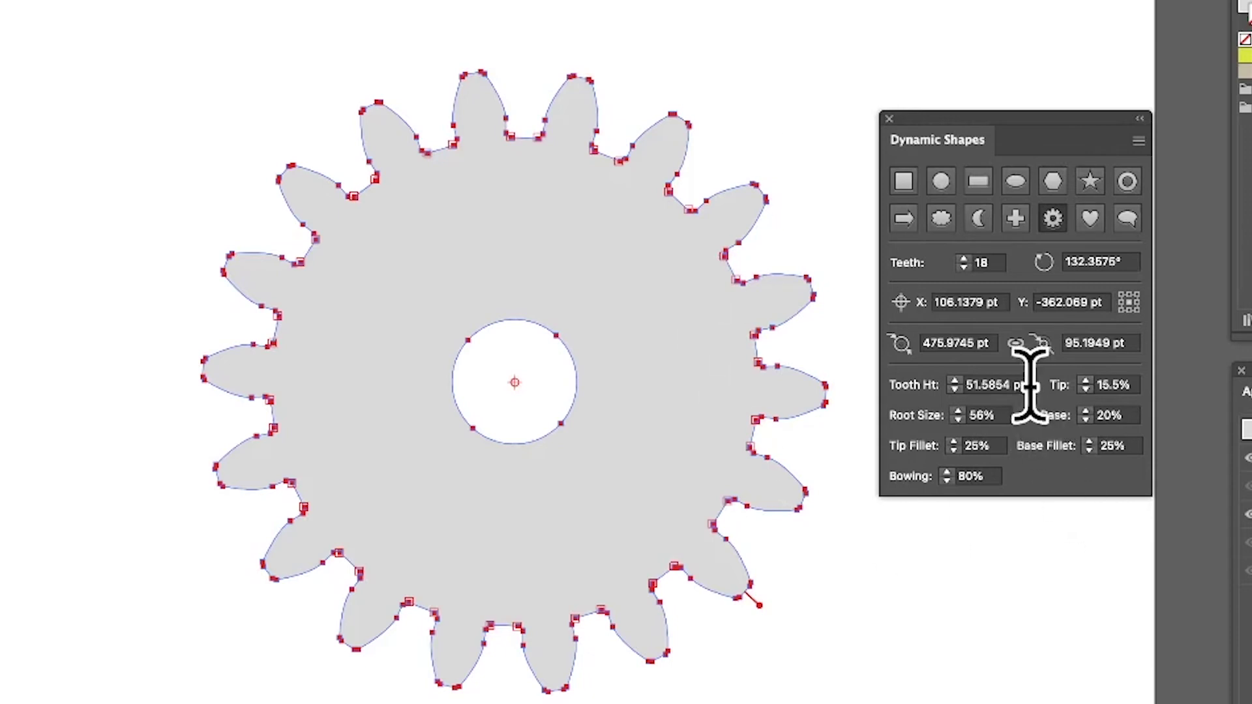
Step: Try a tooth height of 10 pt on the gear, and set the tooth height to 100 pt
{"action": "left_click", "coordinate": [965, 386]}
{"action": "type", "text": "10"}
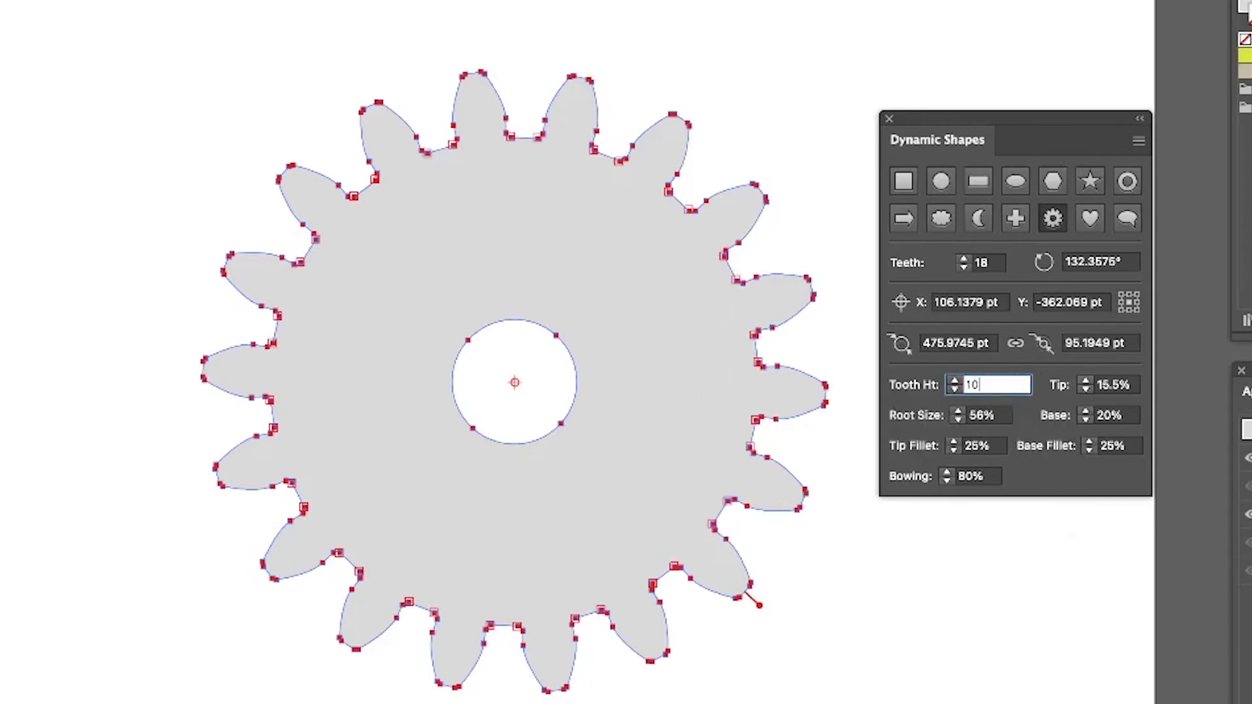
{"action": "key", "text": "Tab"}
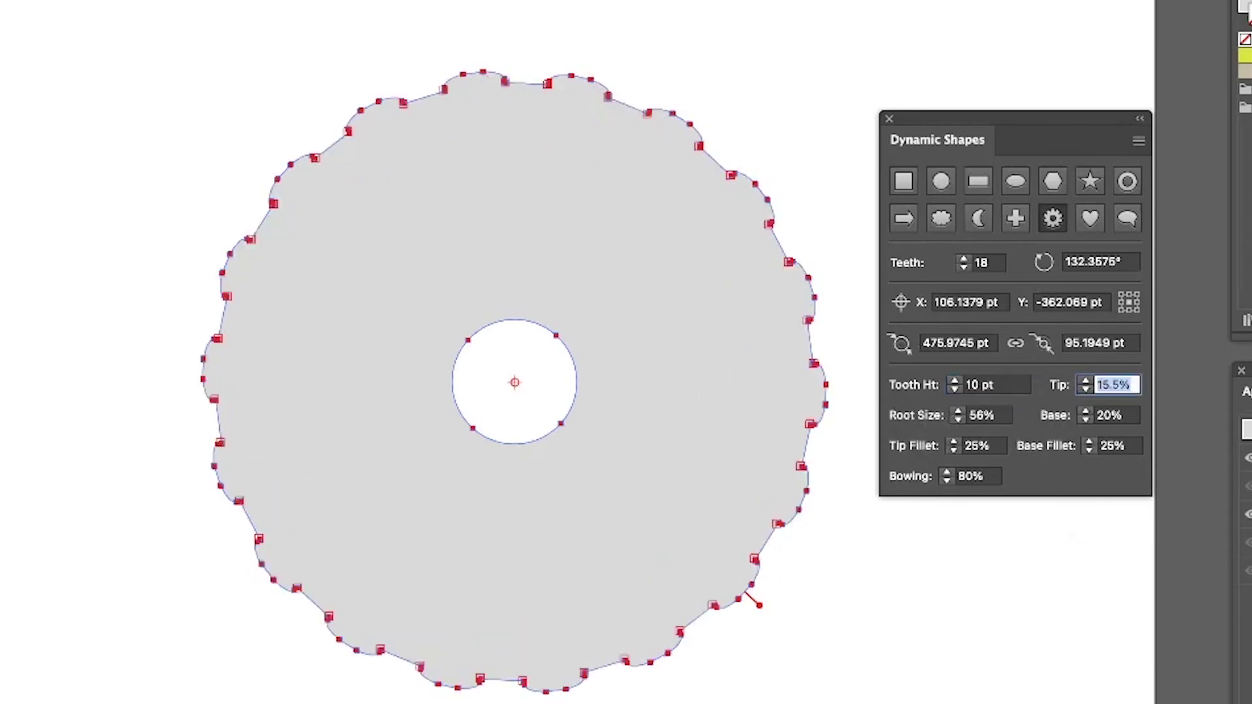
{"action": "left_click", "coordinate": [987, 385]}
{"action": "type", "text": "100"}
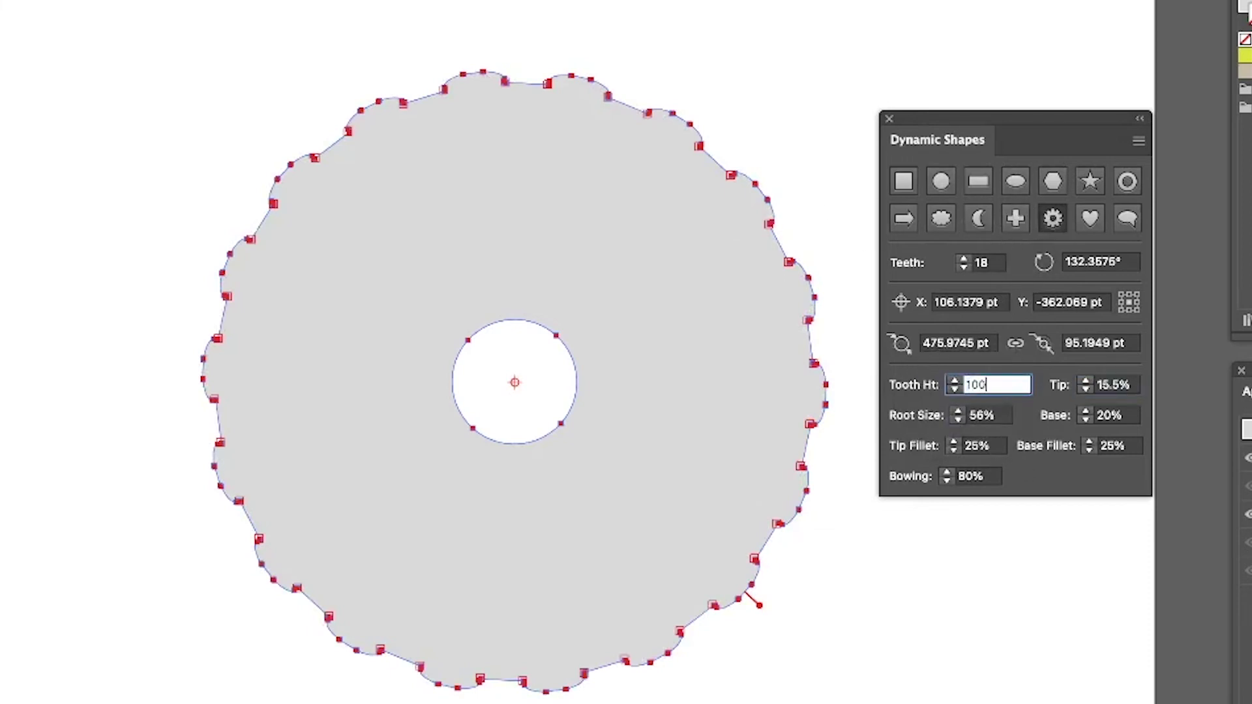
{"action": "key", "text": "Tab"}
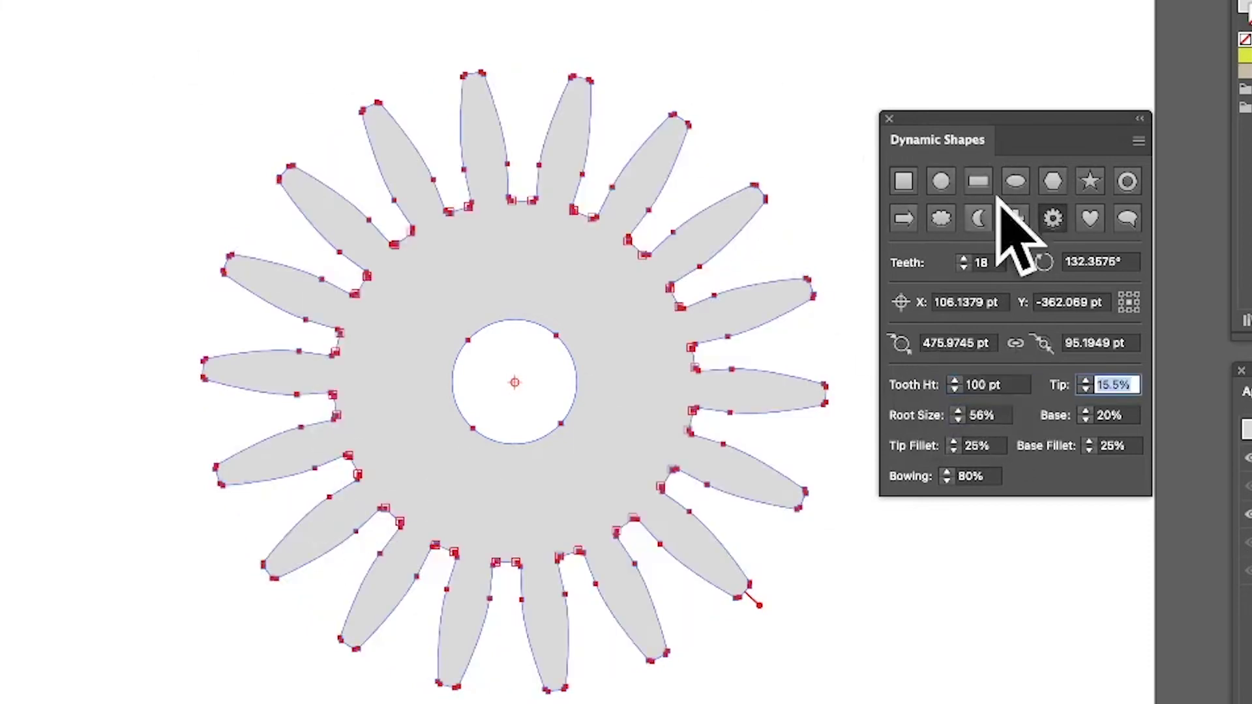
Step: Lower the gear's tooth count to 17 and set it to 40
{"action": "left_click", "coordinate": [963, 267]}
{"action": "double_click", "coordinate": [984, 264]}
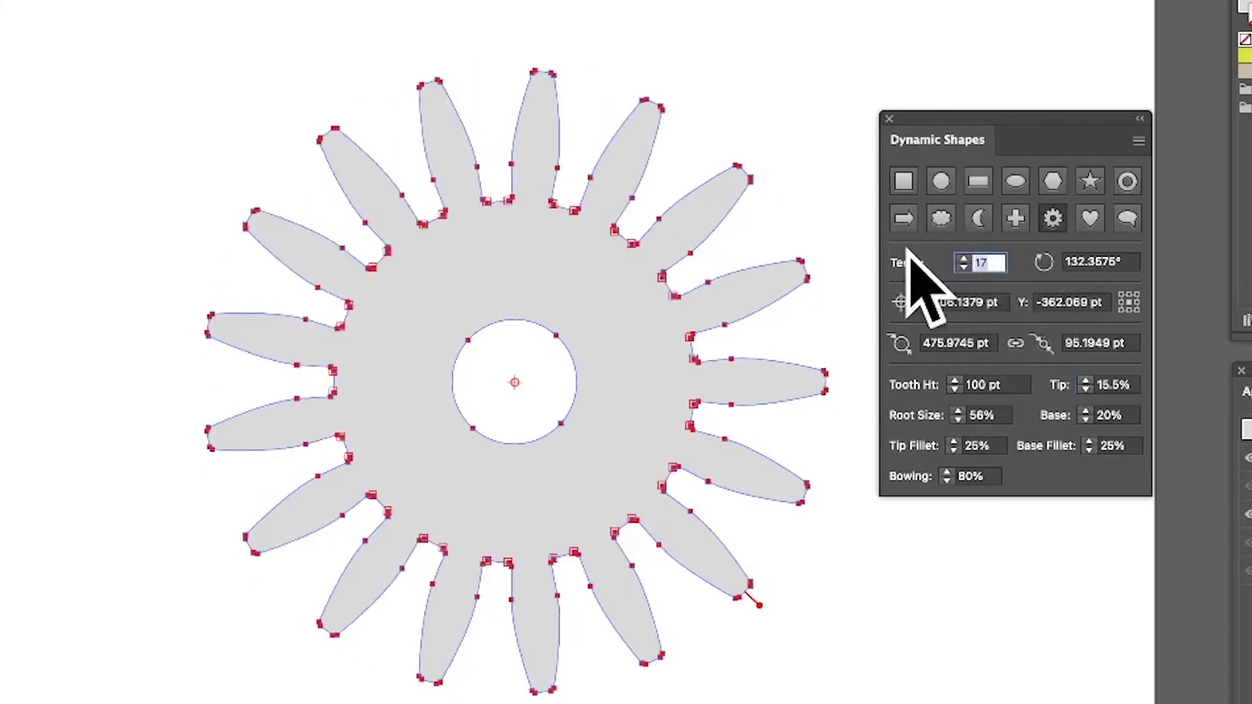
{"action": "type", "text": "40"}
{"action": "key", "text": "Tab"}
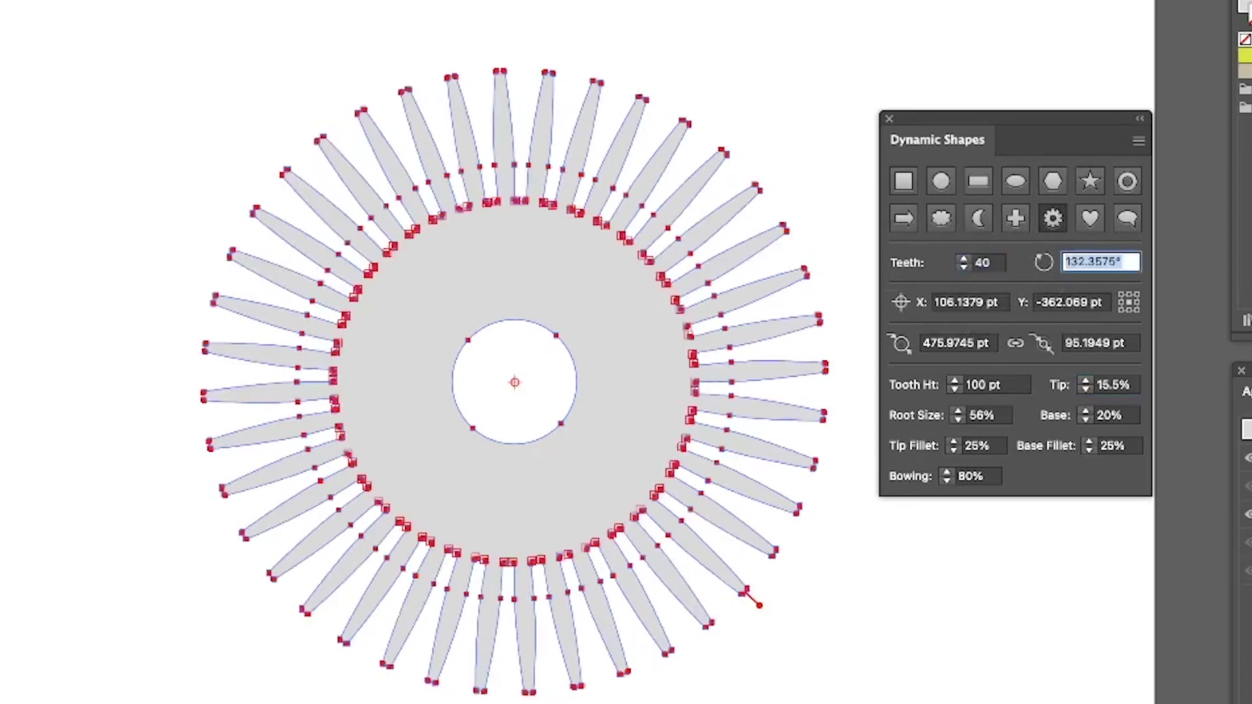
Step: Raise the gear's tooth count one by one to 50
{"action": "double_click", "coordinate": [983, 262]}
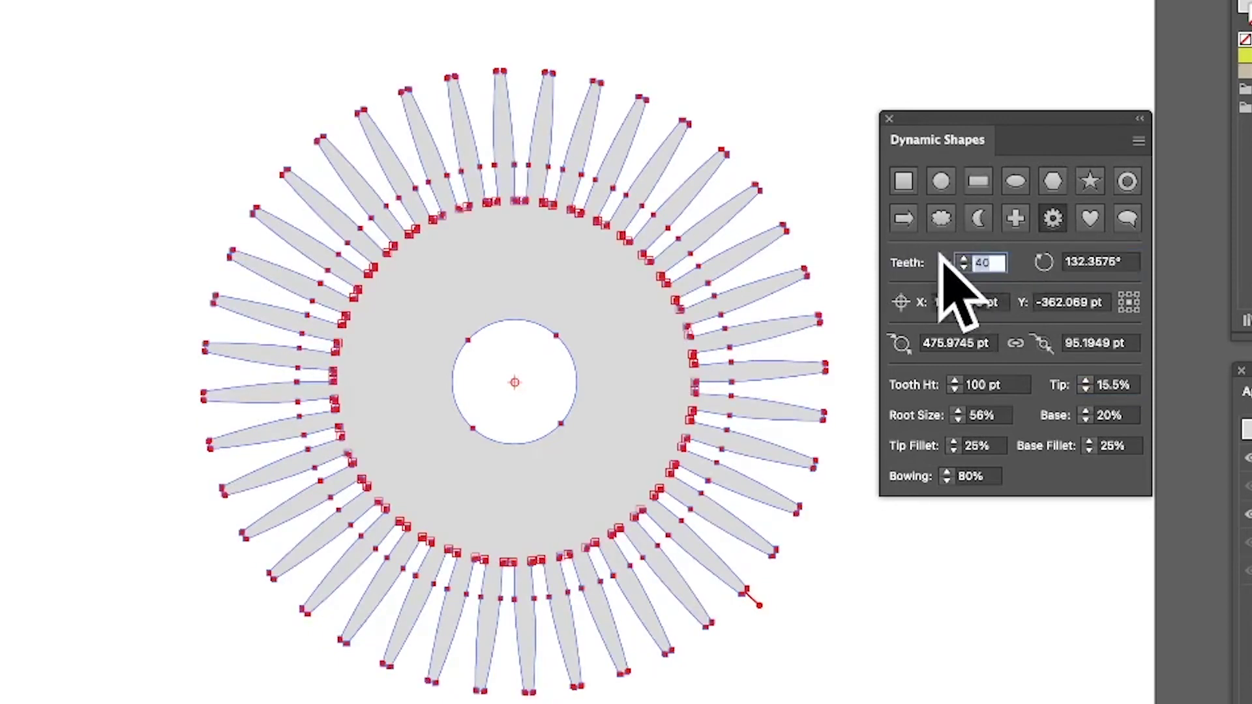
{"action": "left_click", "coordinate": [963, 259]}
{"action": "left_click", "coordinate": [963, 259]}
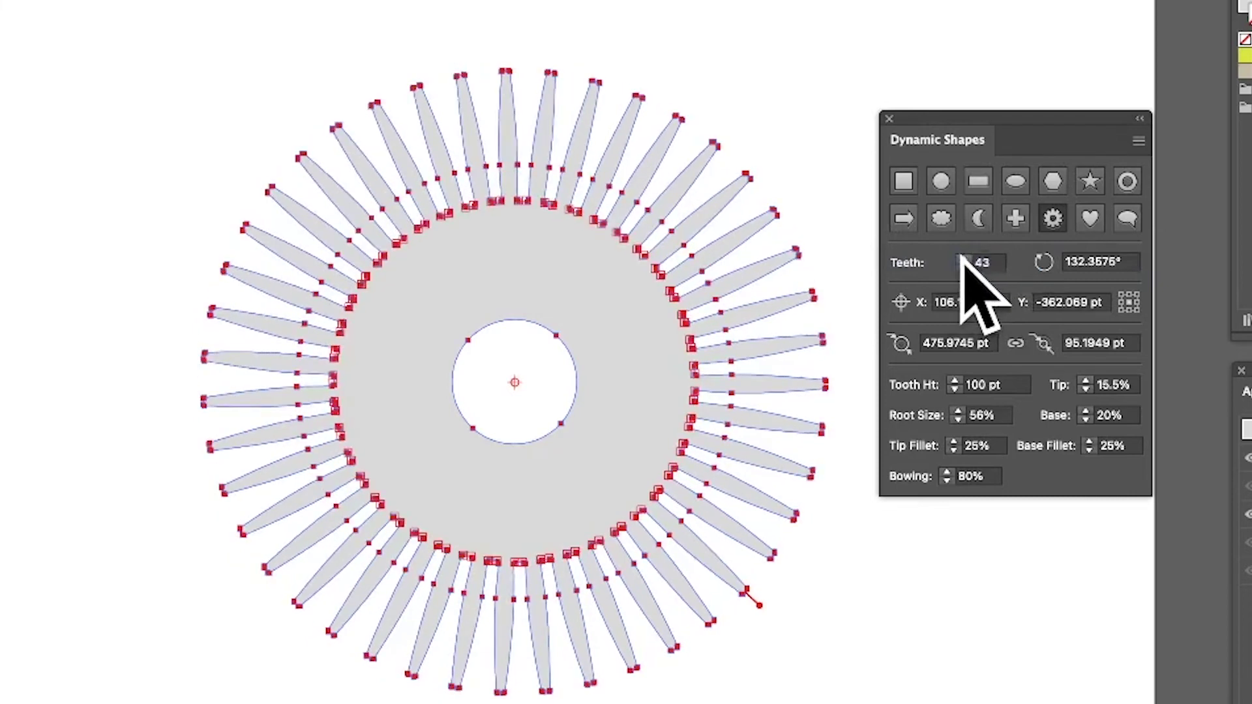
{"action": "left_click", "coordinate": [963, 259]}
{"action": "left_click", "coordinate": [963, 259]}
{"action": "left_click", "coordinate": [963, 259]}
{"action": "left_click", "coordinate": [963, 259]}
{"action": "left_click", "coordinate": [963, 259]}
{"action": "left_click", "coordinate": [963, 259]}
{"action": "left_click", "coordinate": [963, 259]}
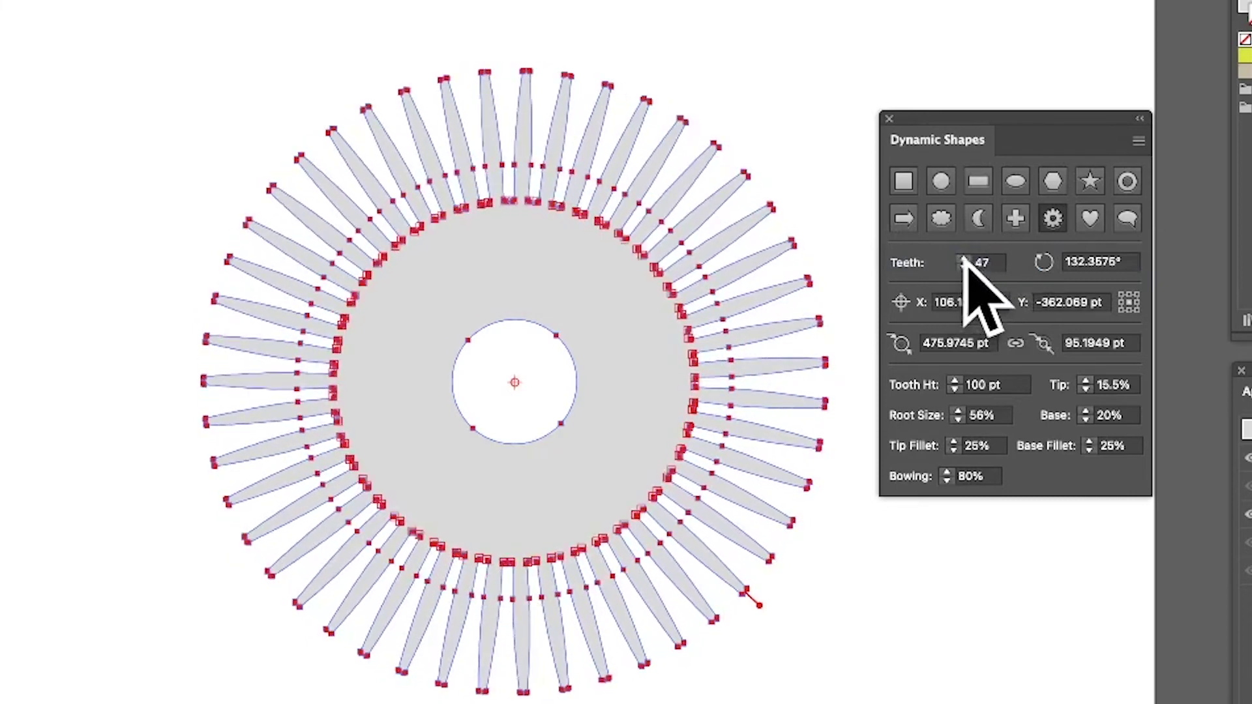
{"action": "left_click", "coordinate": [963, 259]}
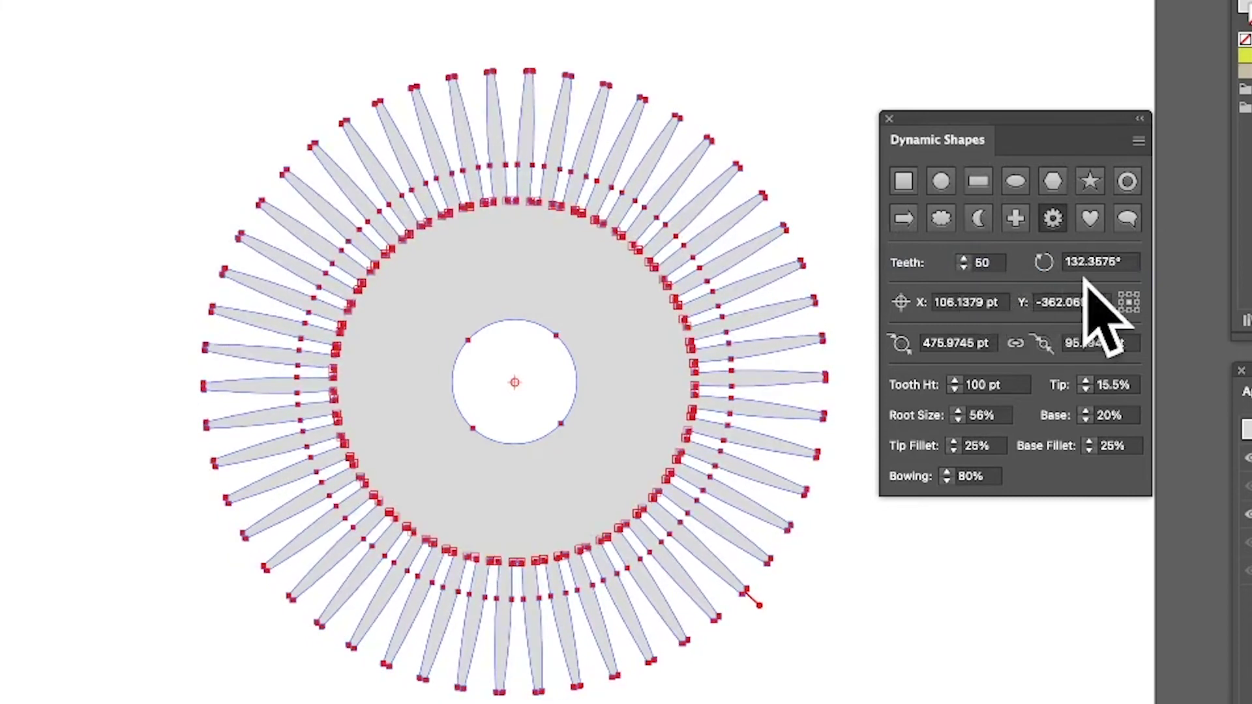
Step: Set the gear's tooth count to 20
{"action": "left_click", "coordinate": [1002, 262]}
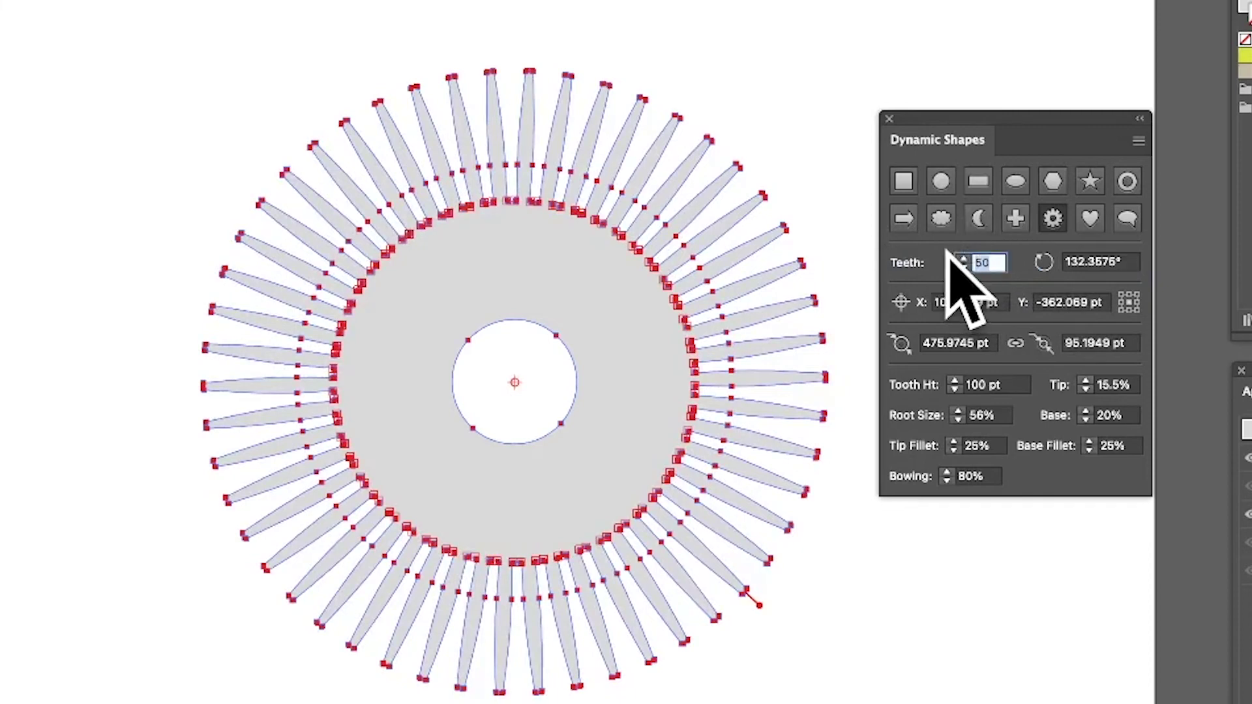
{"action": "type", "text": "2"}
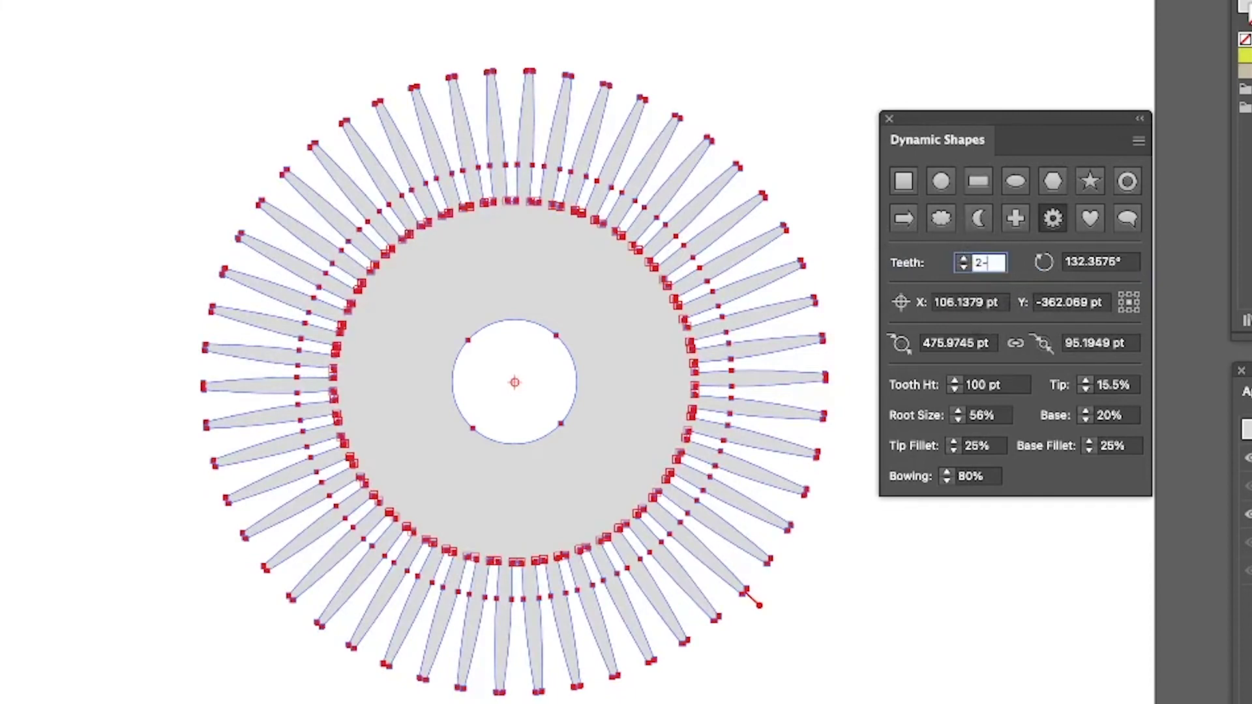
{"action": "type", "text": "0"}
{"action": "key", "text": "Tab"}
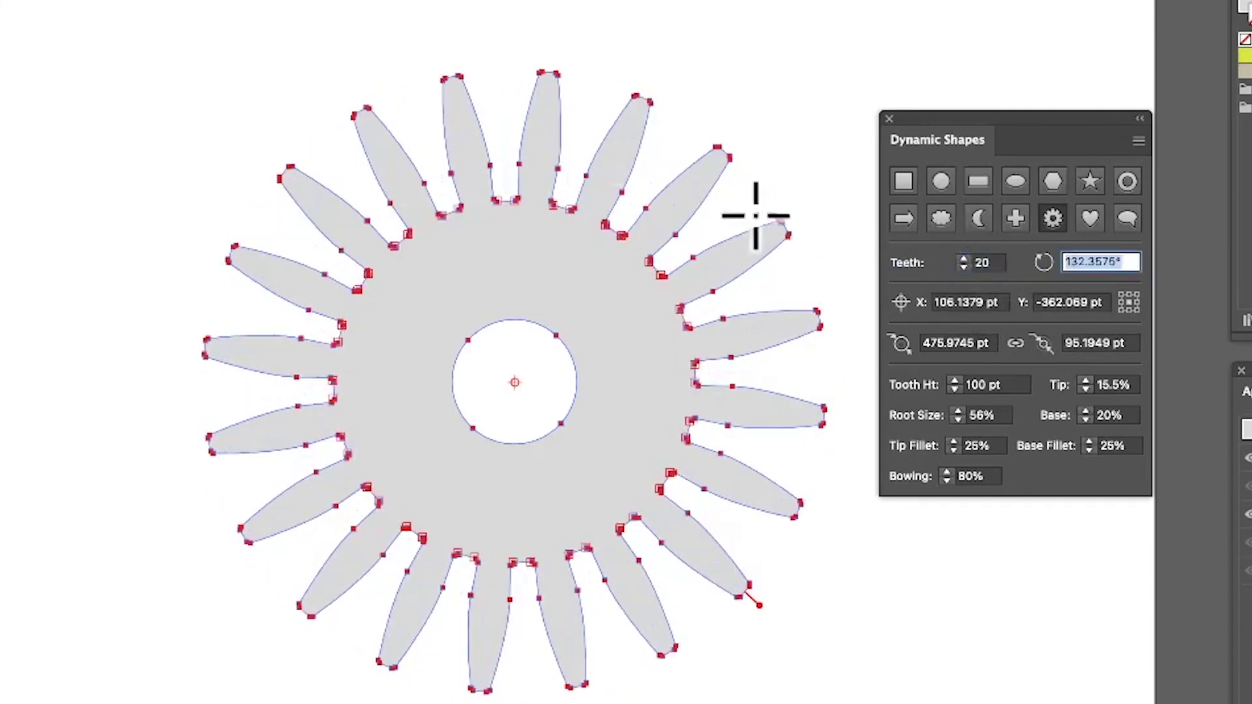
Step: Try a root size of 3% on the gear, and set the root size to 50%
{"action": "left_click", "coordinate": [1001, 417]}
{"action": "type", "text": "3"}
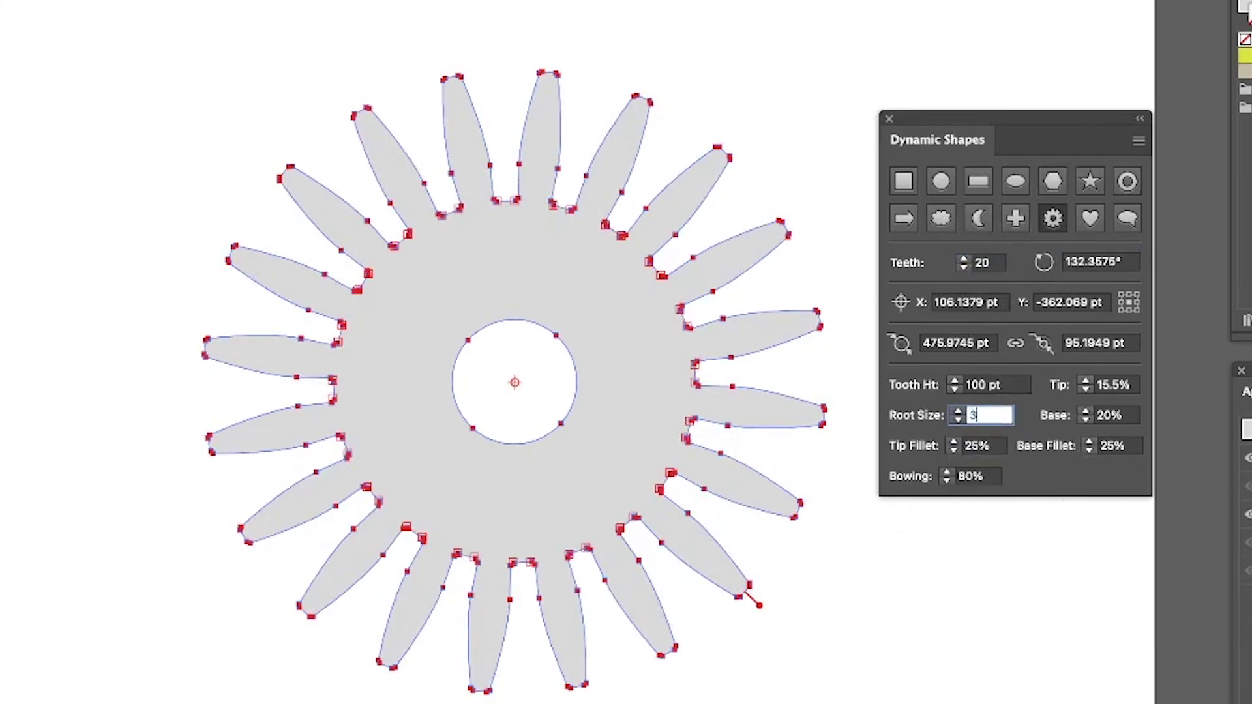
{"action": "key", "text": "Tab"}
{"action": "left_click", "coordinate": [996, 417]}
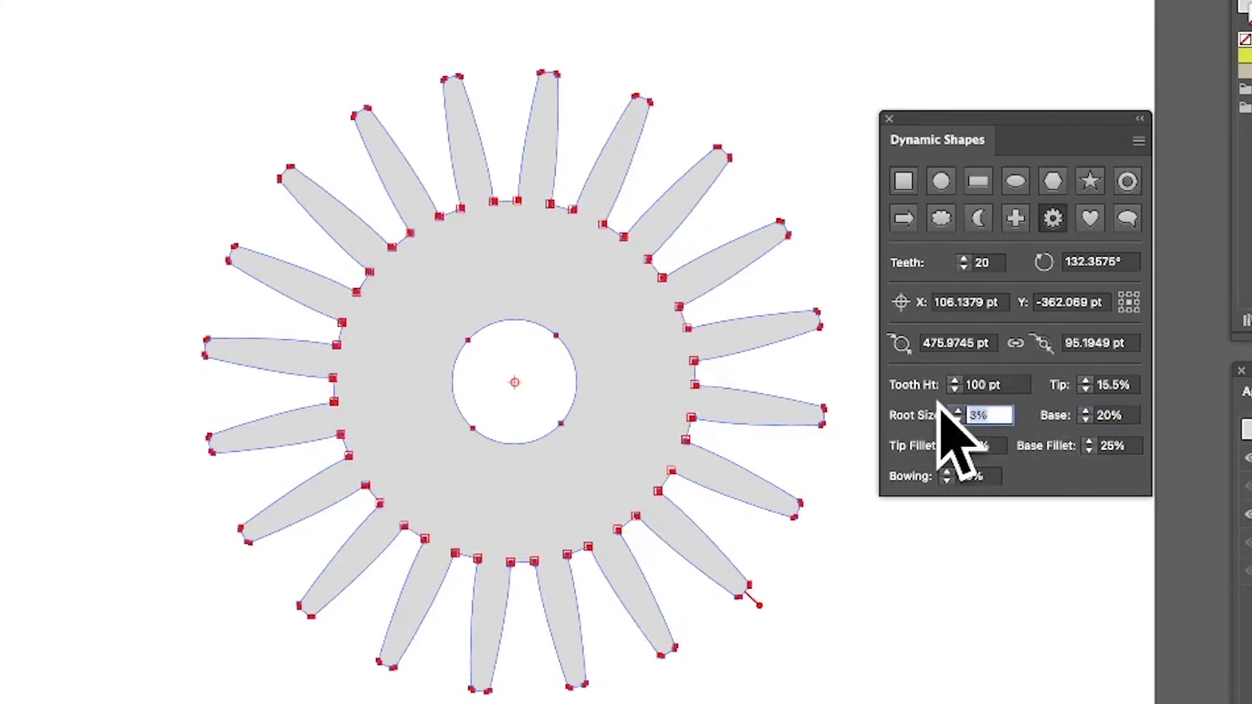
{"action": "type", "text": "50"}
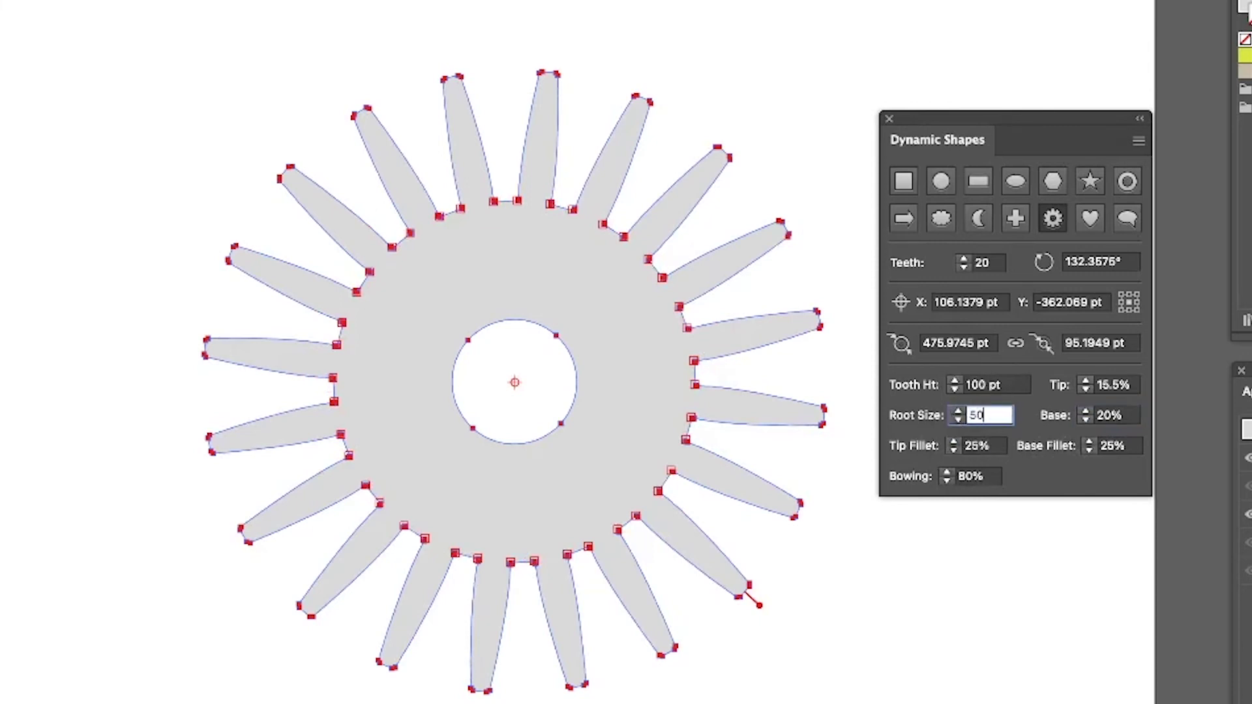
{"action": "key", "text": "Tab"}
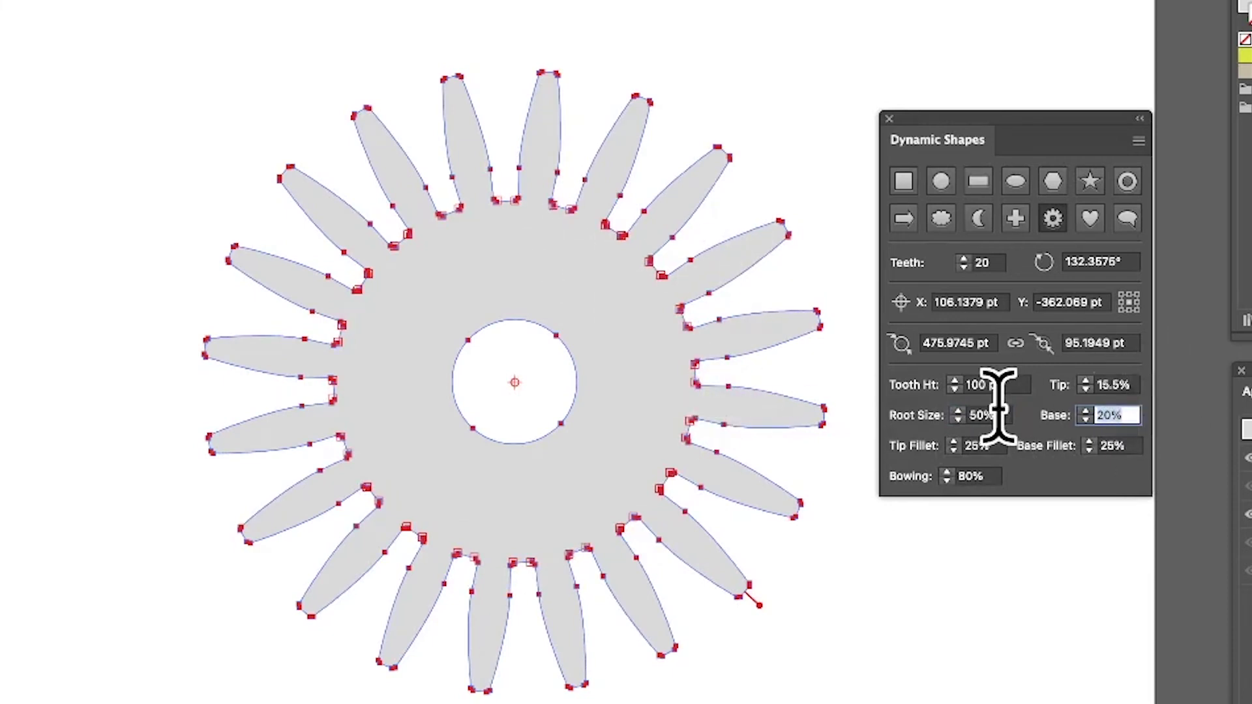
Step: Set the base width of the gear's teeth to 70%
{"action": "type", "text": "7"}
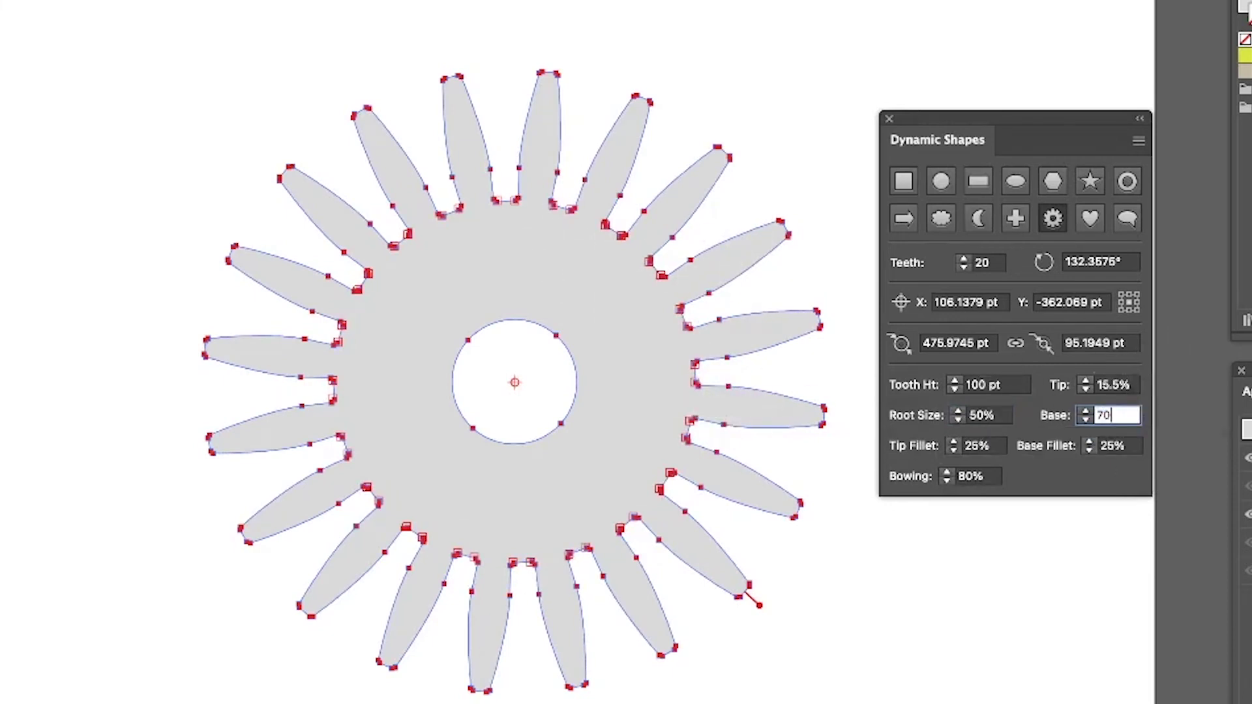
{"action": "type", "text": "0"}
{"action": "key", "text": "Tab"}
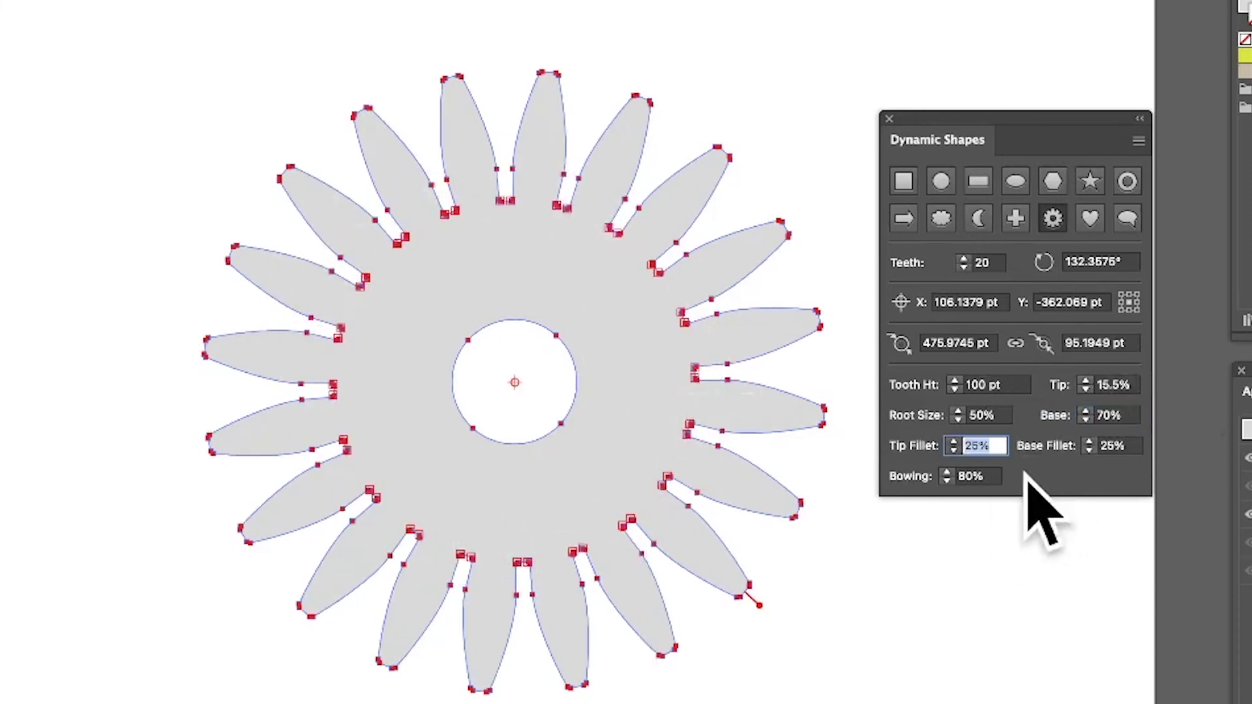
Step: Set the gear's bowing to 2% and its base fillet to 3%
{"action": "left_click", "coordinate": [962, 476]}
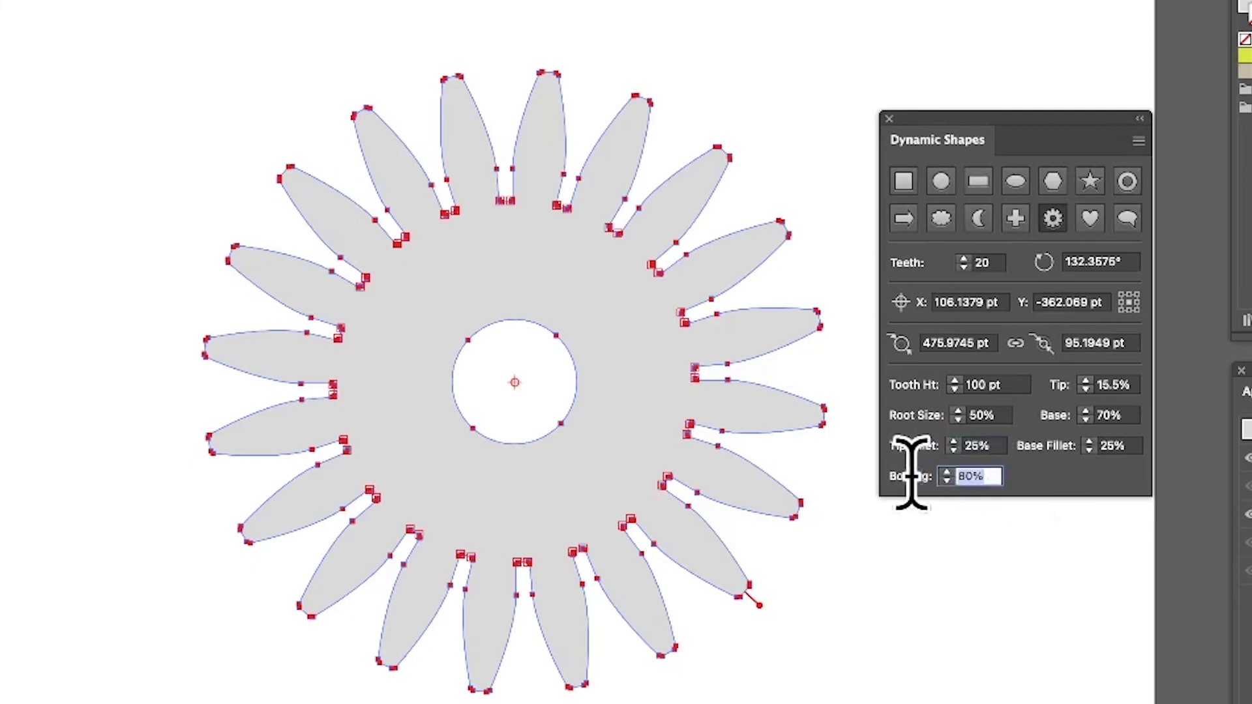
{"action": "type", "text": "2"}
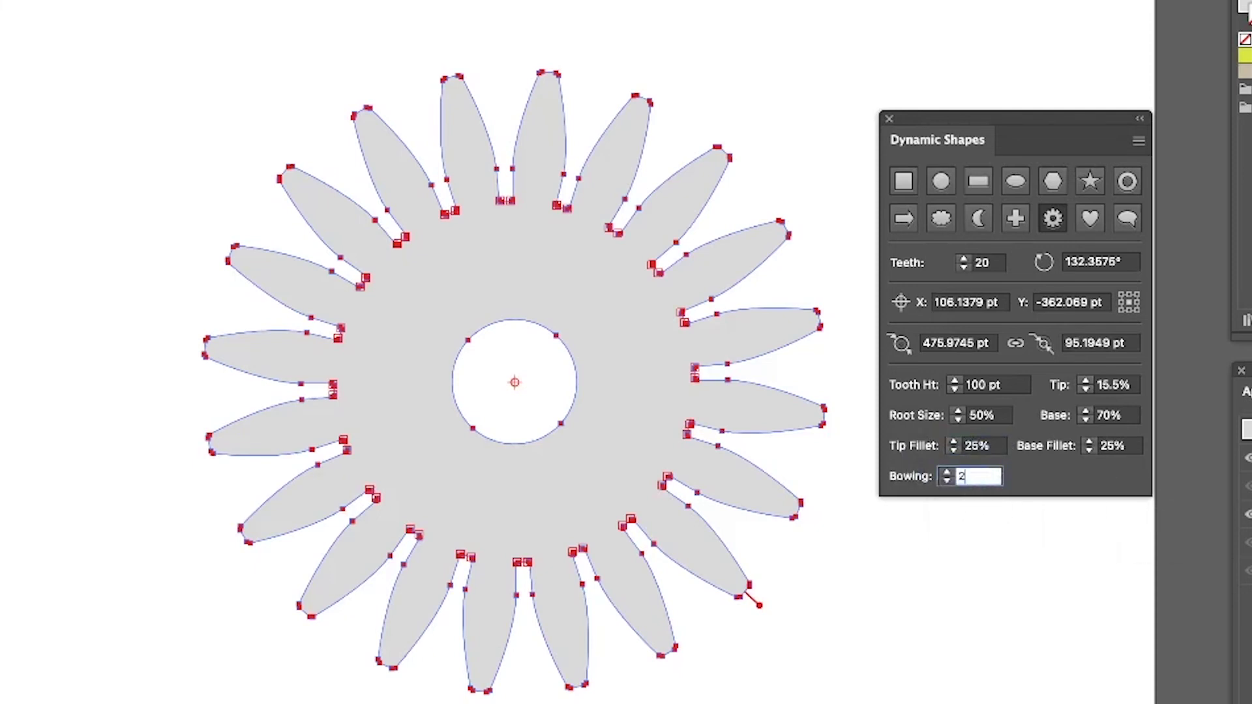
{"action": "key", "text": "Tab"}
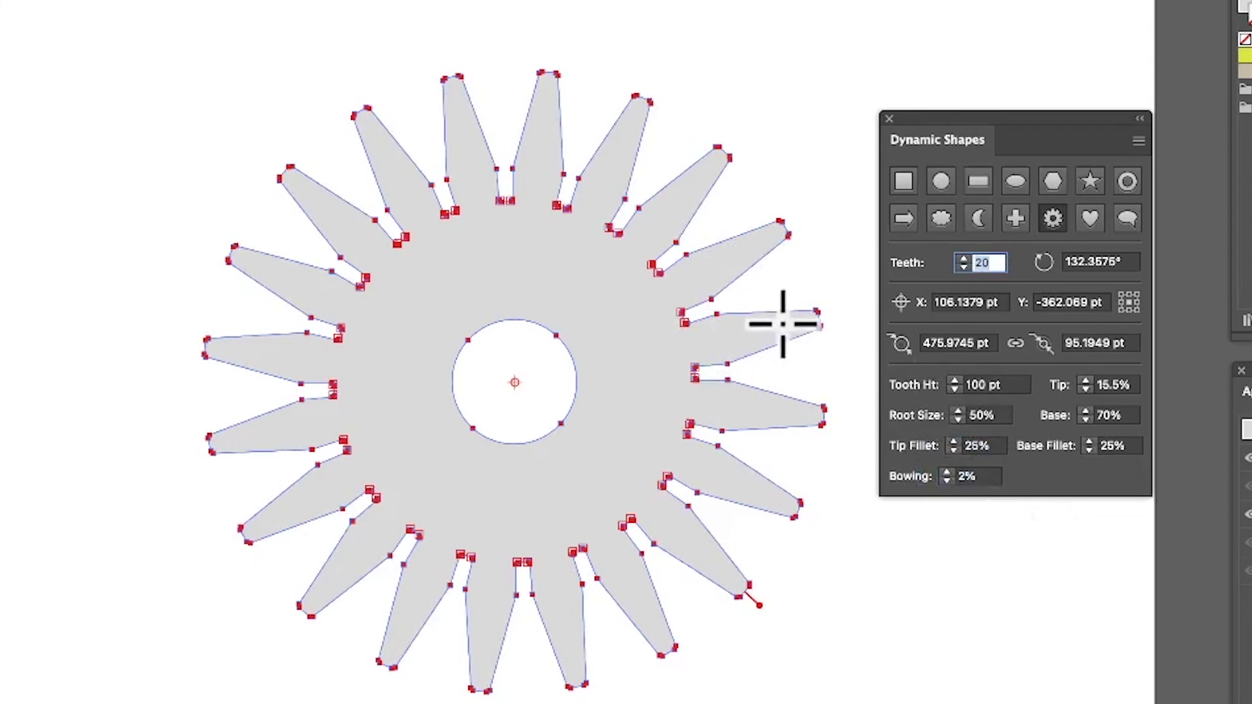
{"action": "left_click", "coordinate": [1126, 446]}
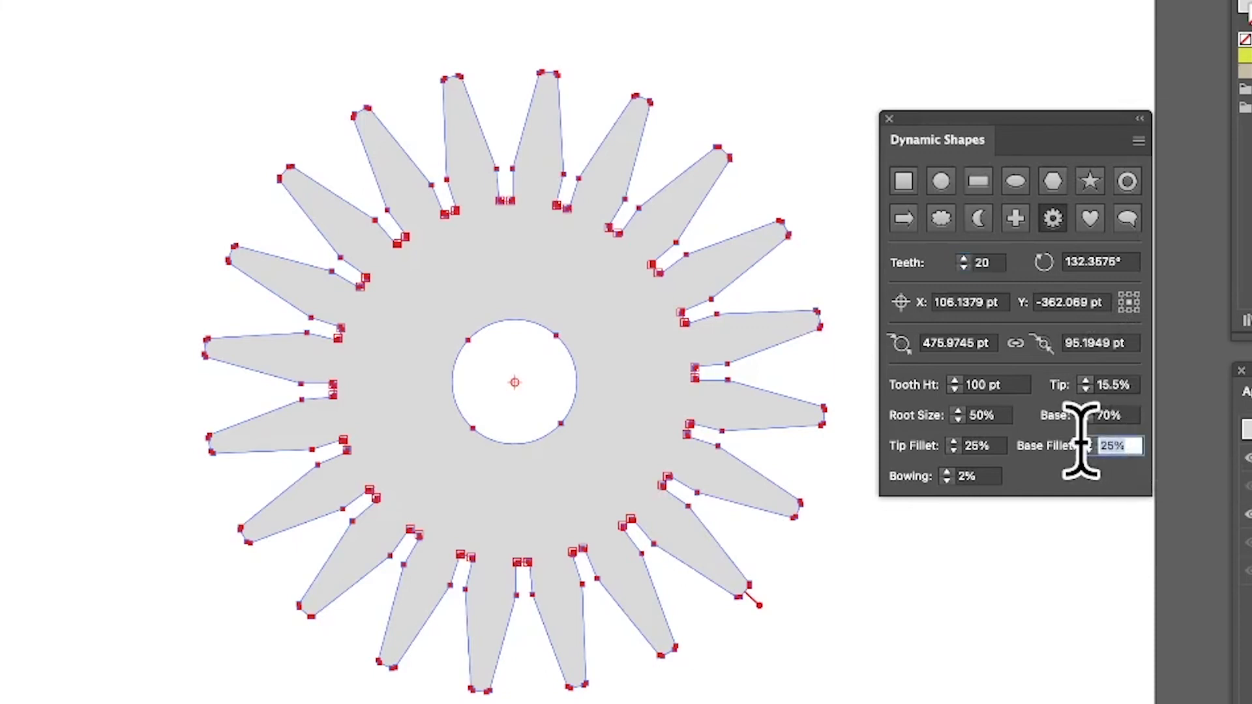
{"action": "type", "text": "3"}
{"action": "key", "text": "Tab"}
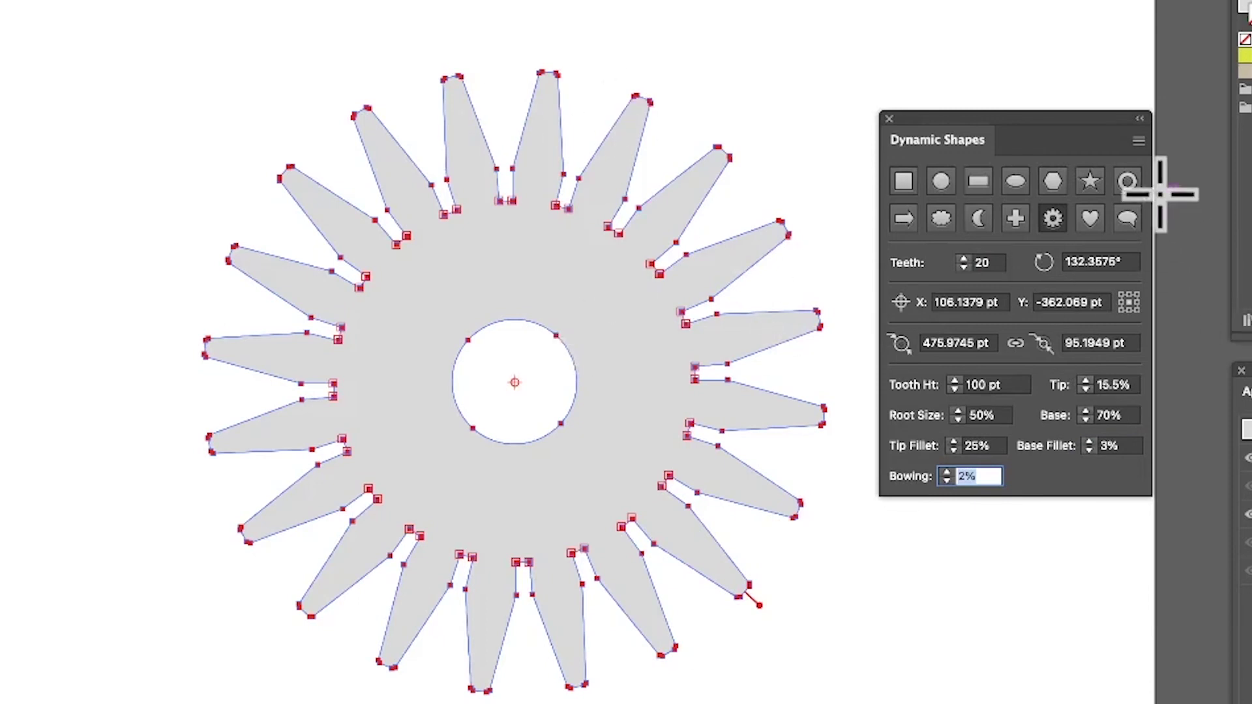
Step: Delete the gear from the artboard
{"action": "key", "text": "BackSpace"}
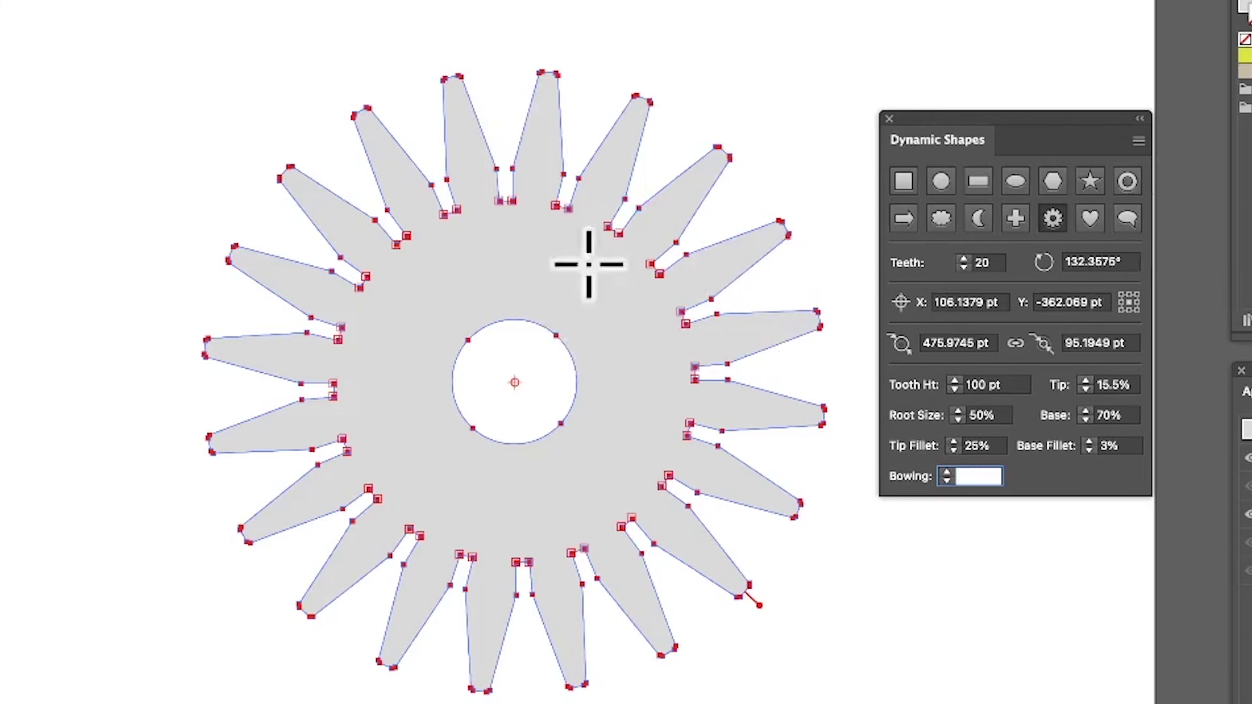
{"action": "key", "text": "Delete"}
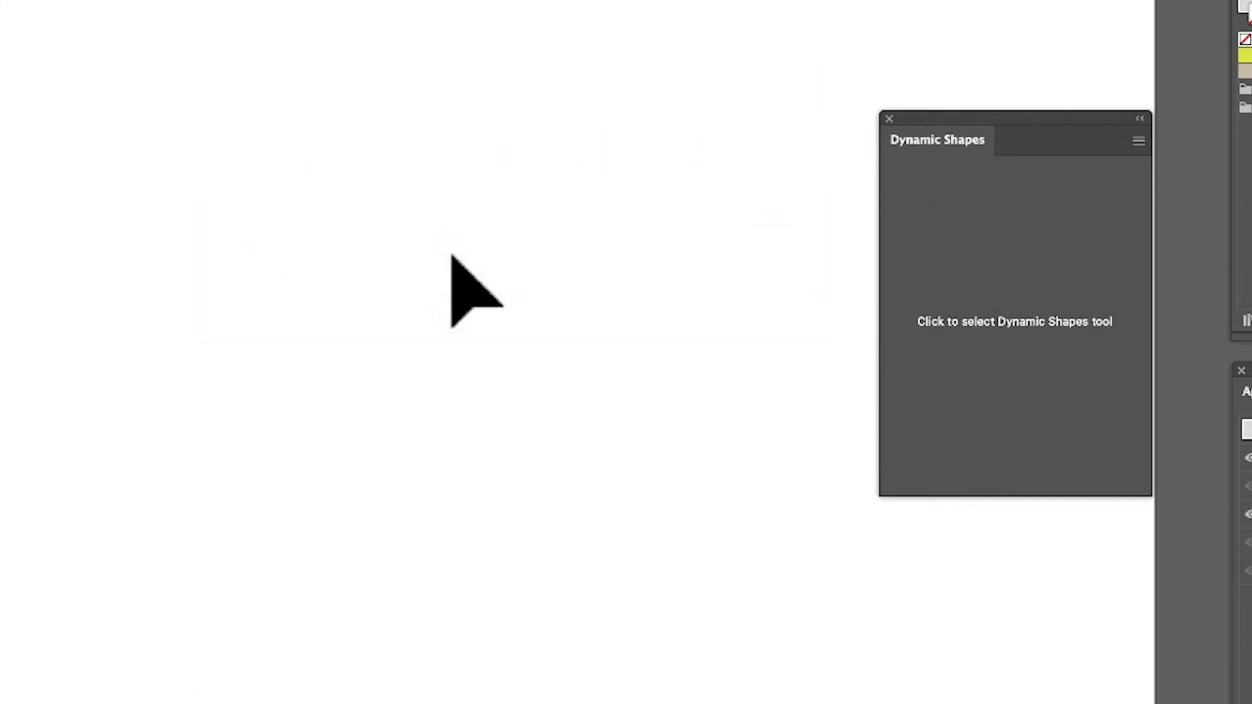
Step: Draw a narrow dynamic heart about 701 by 140 pt, rotated about 129°, and reset it to its basic shape
{"action": "left_click", "coordinate": [1076, 273]}
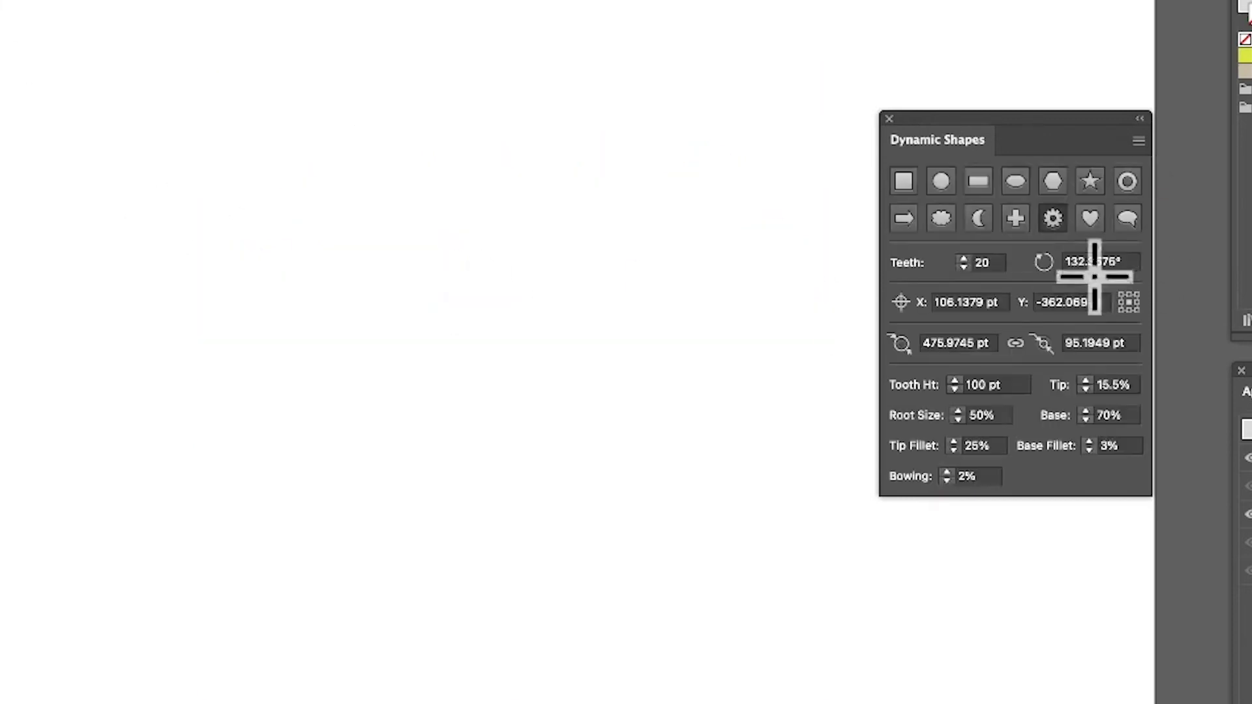
{"action": "left_click", "coordinate": [1089, 219]}
{"action": "left_click_drag", "start_coordinate": [290, 246], "coordinate": [688, 532]}
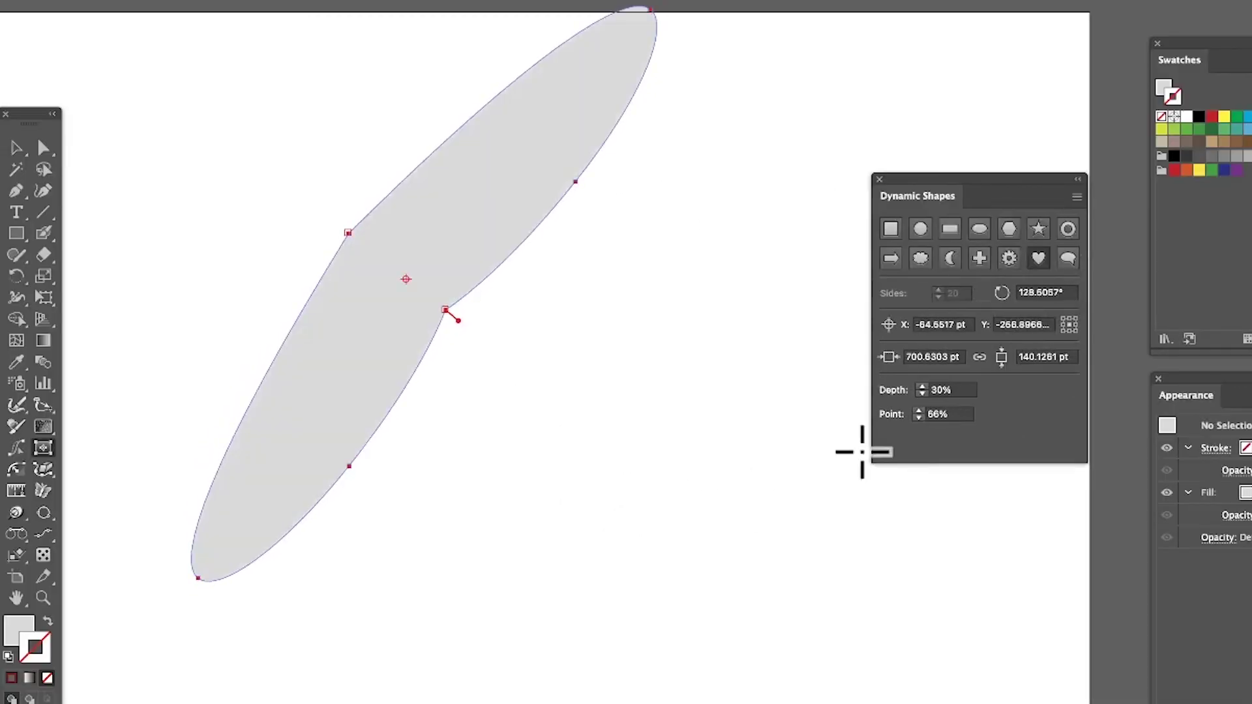
{"action": "left_click", "coordinate": [1076, 196]}
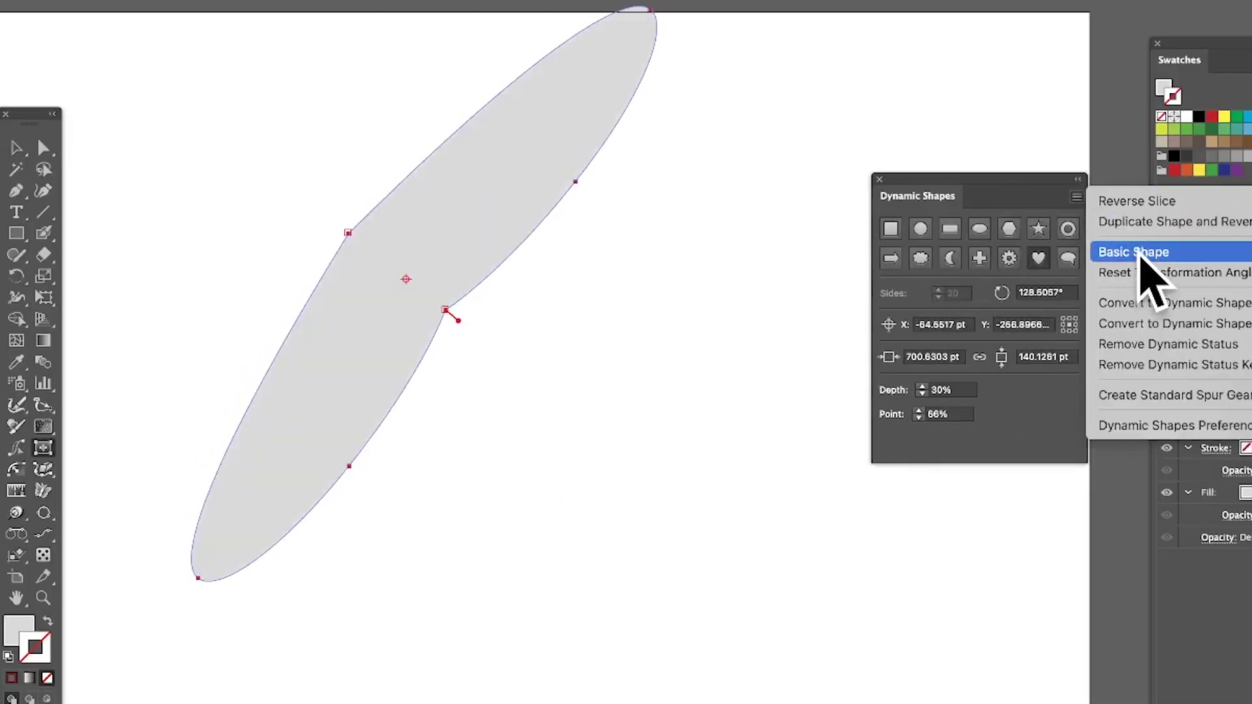
{"action": "left_click", "coordinate": [1141, 251]}
Step: Move the tilted heart a little lower on the artboard and delete it
{"action": "left_click", "coordinate": [25, 145]}
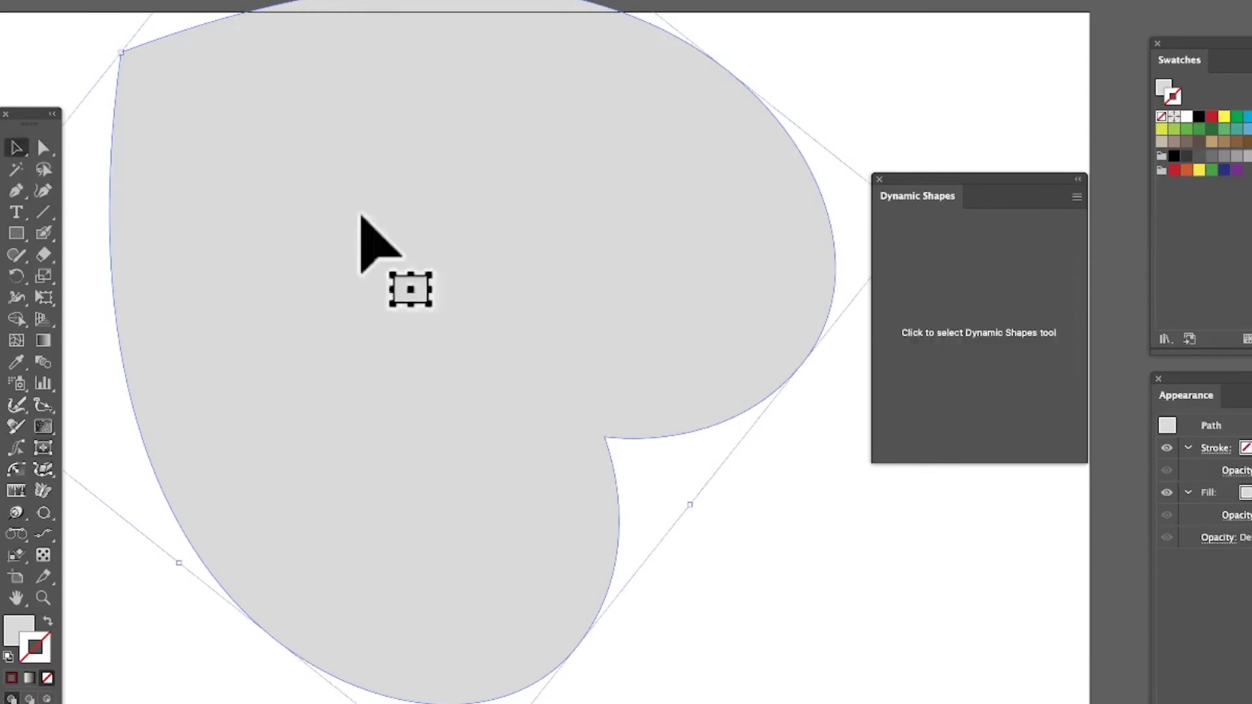
{"action": "left_click_drag", "start_coordinate": [364, 218], "coordinate": [515, 339]}
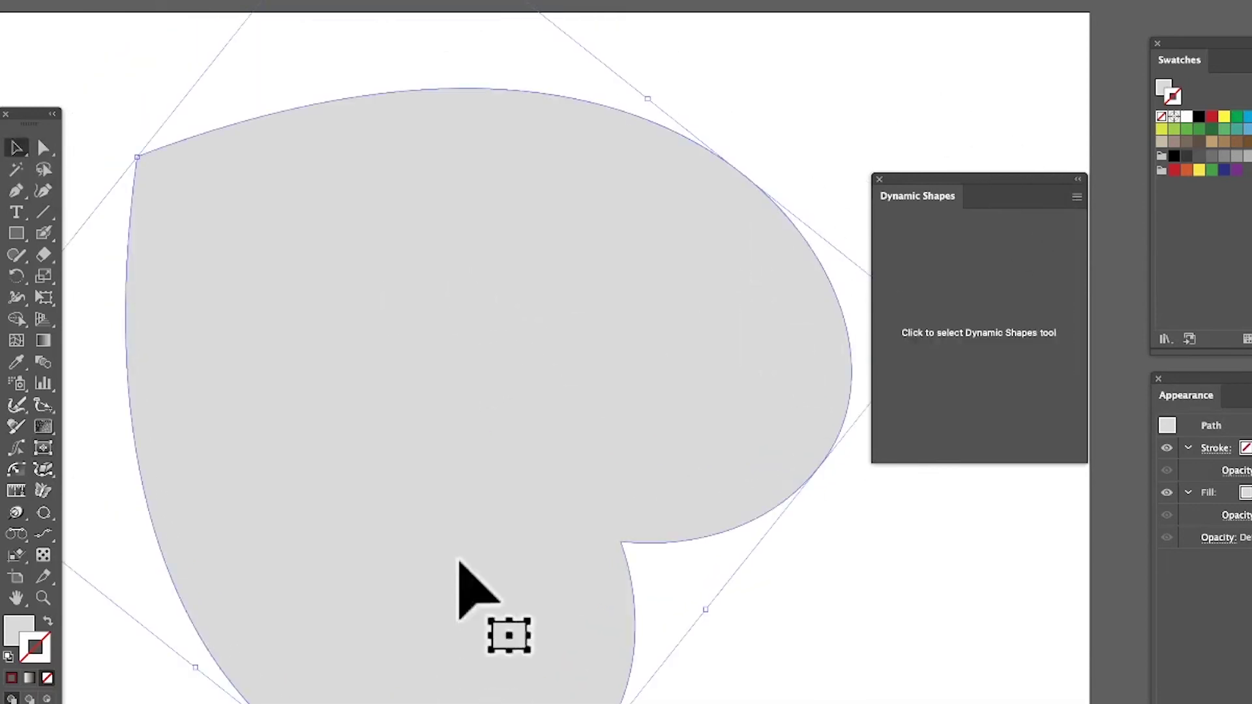
{"action": "key", "text": "Delete"}
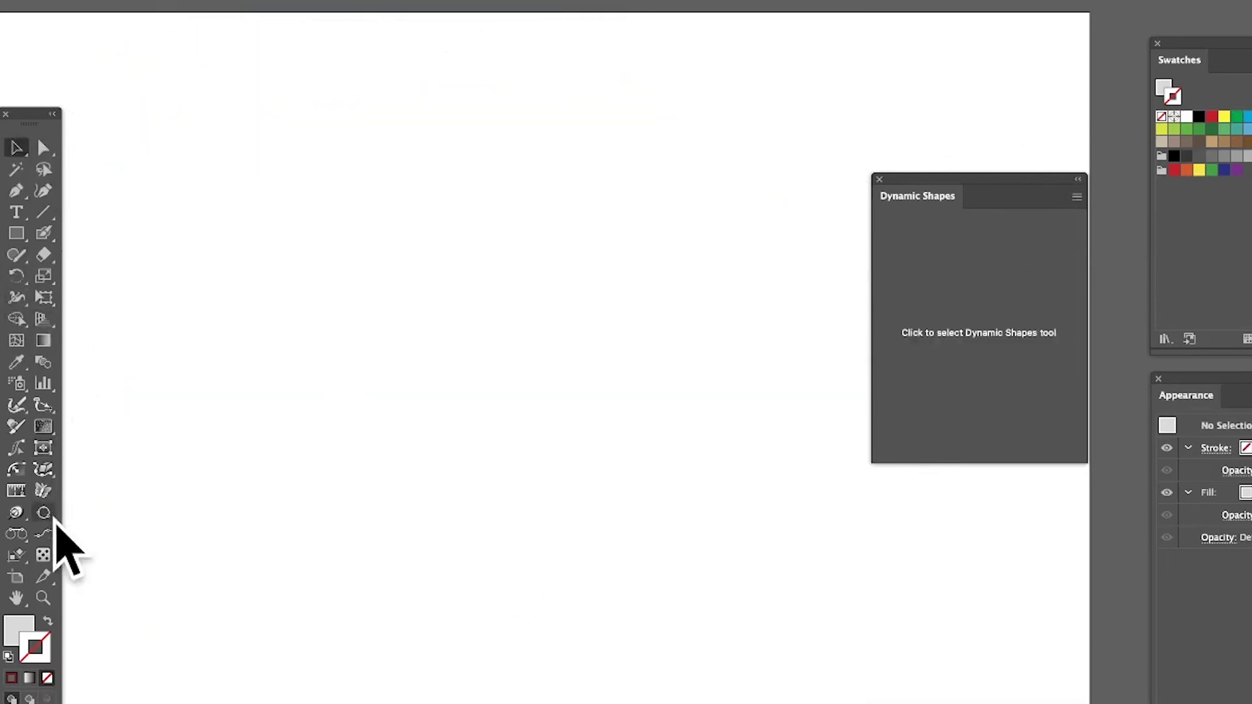
Step: Draw an upright dynamic heart at 0° rotation, about 469 pt wide and high
{"action": "left_click", "coordinate": [44, 449]}
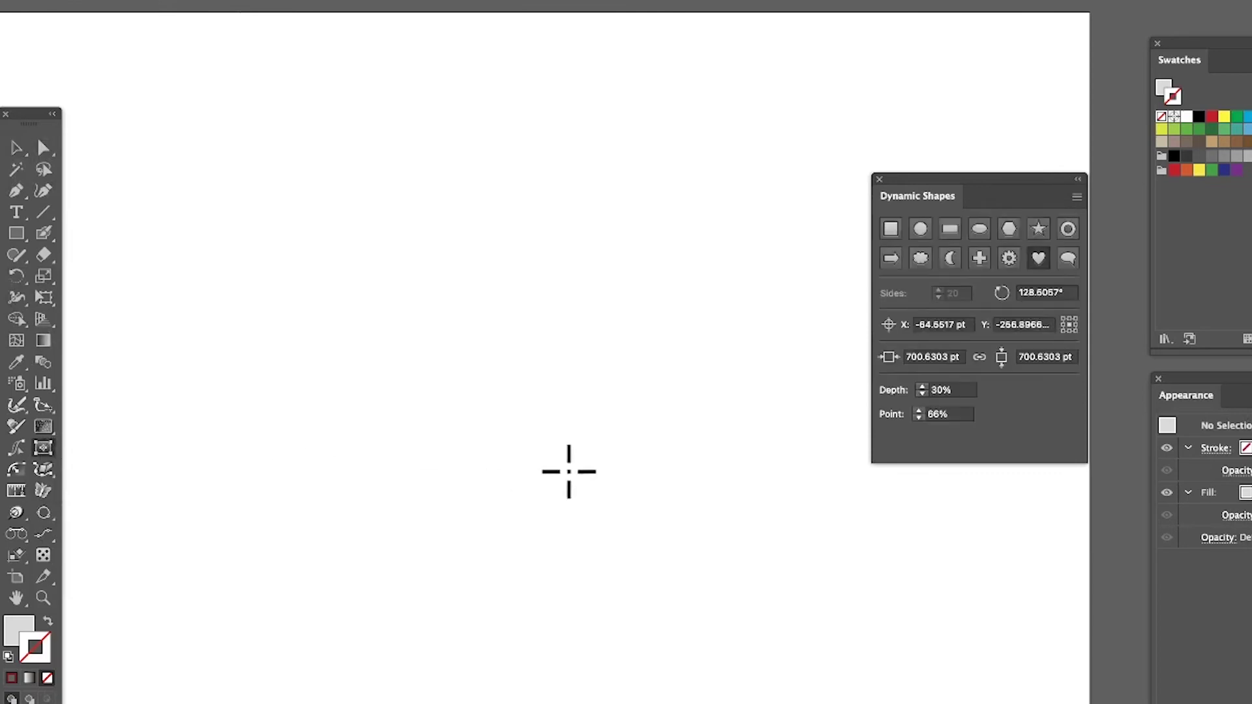
{"action": "left_click_drag", "start_coordinate": [559, 468], "coordinate": [629, 264]}
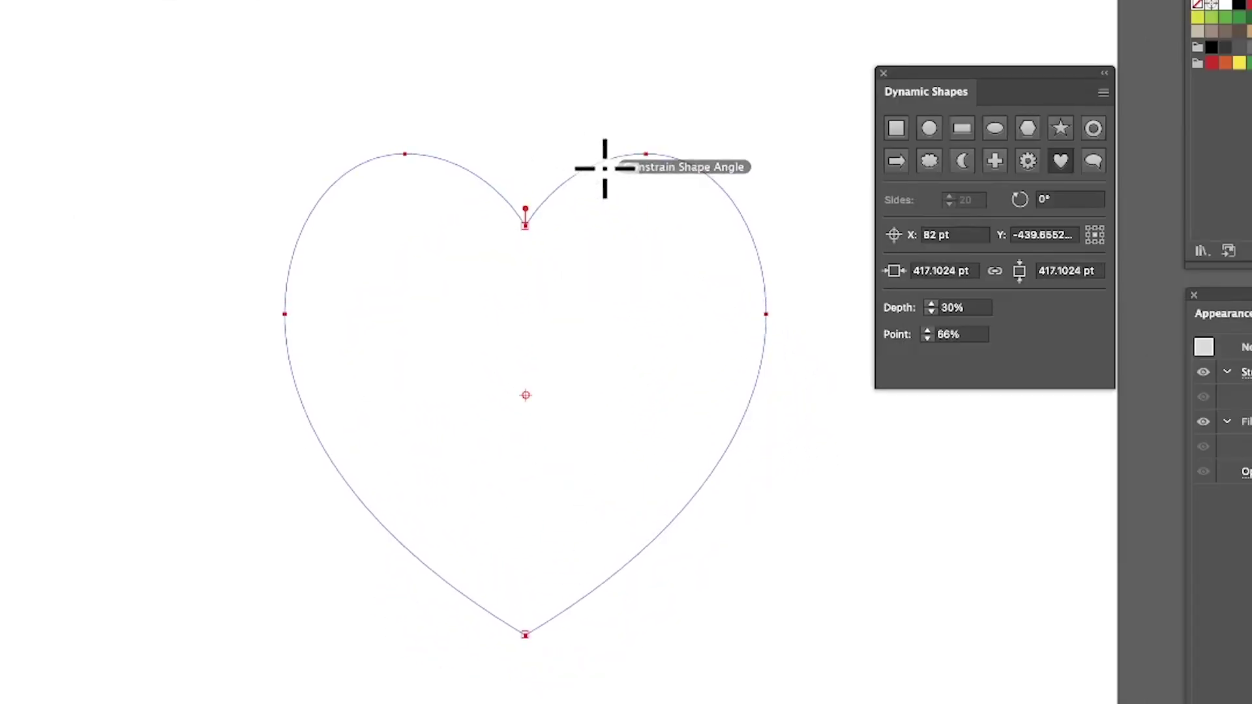
{"action": "left_click_drag", "start_coordinate": [604, 168], "coordinate": [555, 128]}
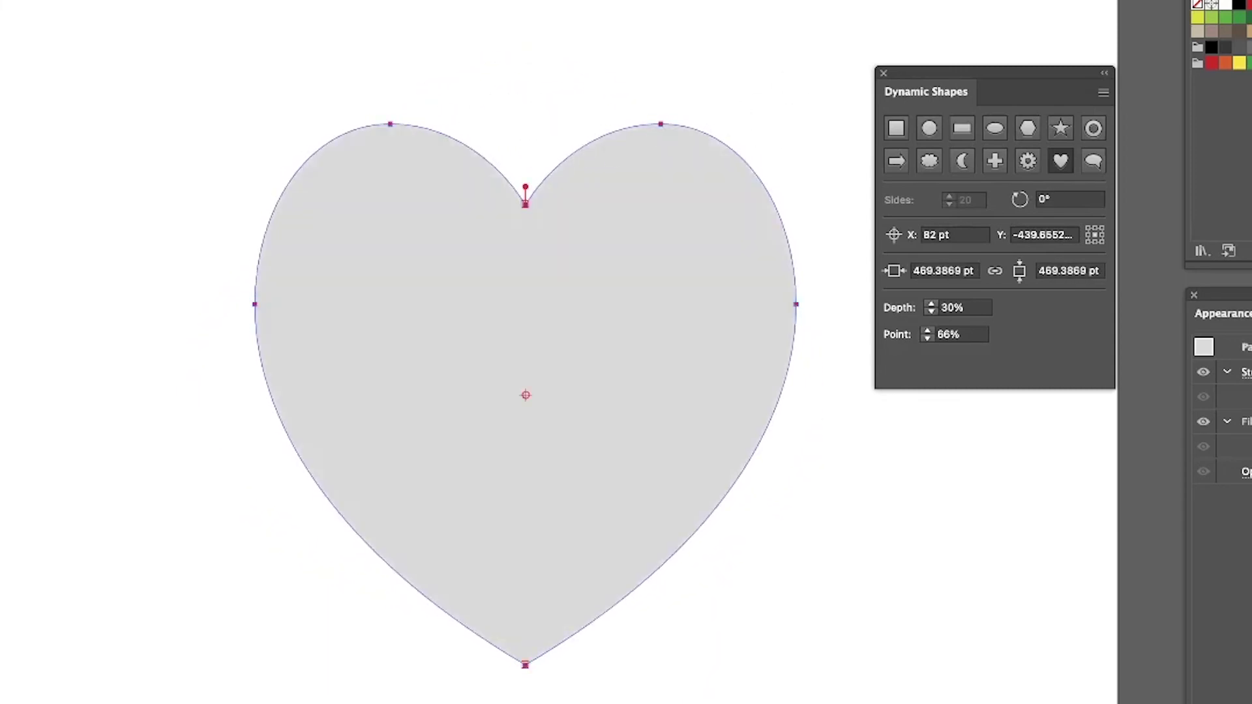
Step: Deepen the heart's notch to a depth of about 67%, and after trying a point of about 73%, set the point to 30%
{"action": "left_click_drag", "start_coordinate": [526, 193], "coordinate": [526, 304]}
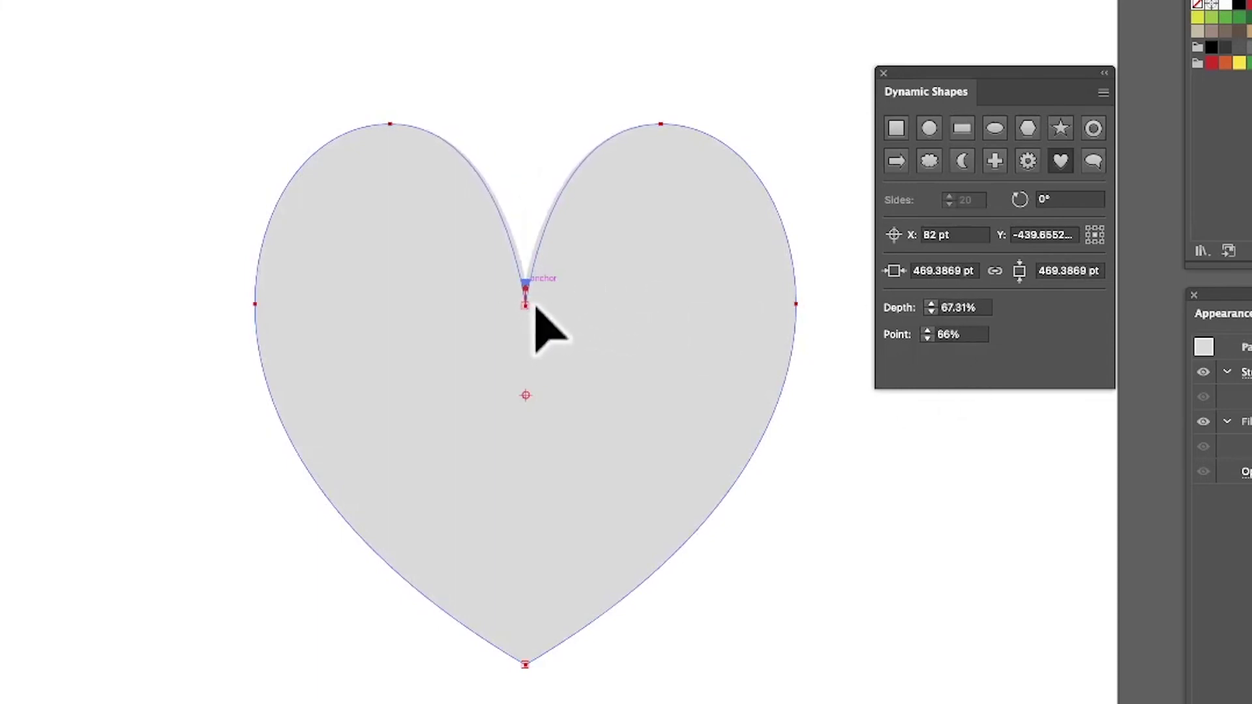
{"action": "mouse_move", "coordinate": [525, 662]}
{"action": "left_mouse_down"}
{"action": "mouse_move", "coordinate": [525, 545]}
{"action": "mouse_move", "coordinate": [525, 662]}
{"action": "mouse_move", "coordinate": [553, 677]}
{"action": "mouse_move", "coordinate": [525, 664]}
{"action": "mouse_move", "coordinate": [512, 548]}
{"action": "mouse_move", "coordinate": [510, 678]}
{"action": "mouse_move", "coordinate": [525, 441]}
{"action": "mouse_move", "coordinate": [526, 578]}
{"action": "mouse_move", "coordinate": [530, 280]}
{"action": "mouse_move", "coordinate": [525, 696]}
{"action": "mouse_move", "coordinate": [526, 609]}
{"action": "mouse_move", "coordinate": [524, 665]}
{"action": "left_mouse_up"}
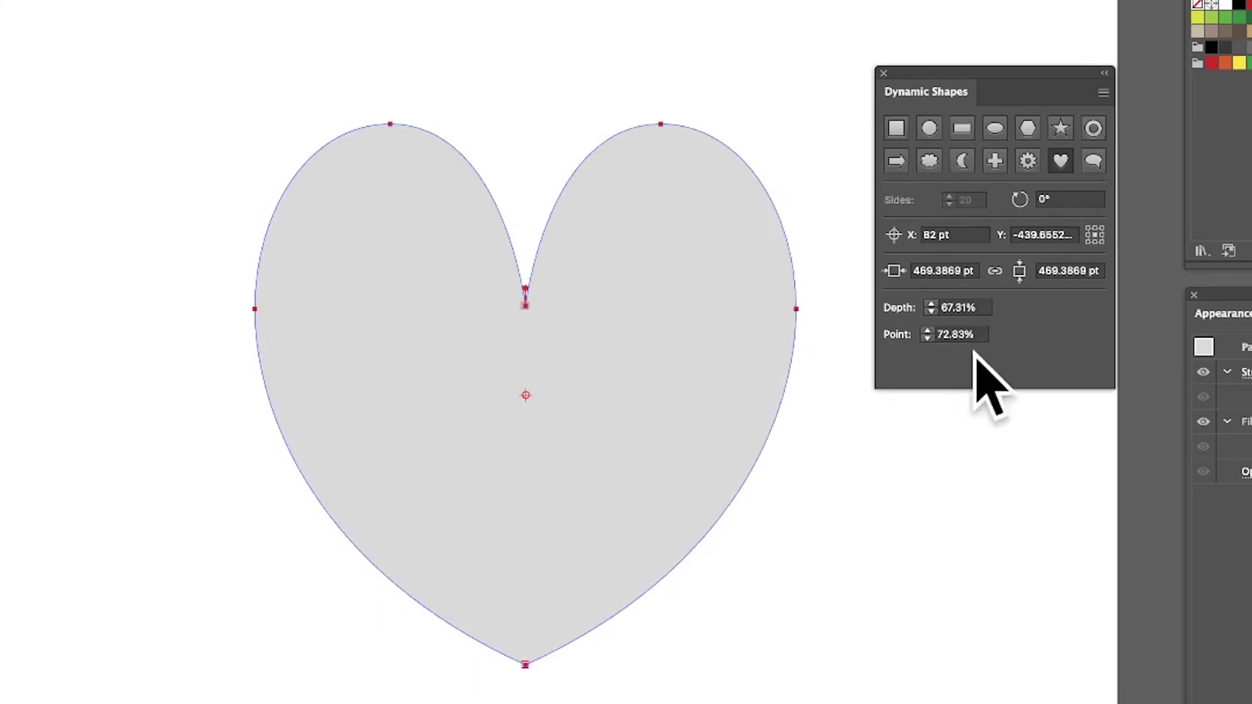
{"action": "left_click", "coordinate": [982, 333]}
{"action": "type", "text": "30"}
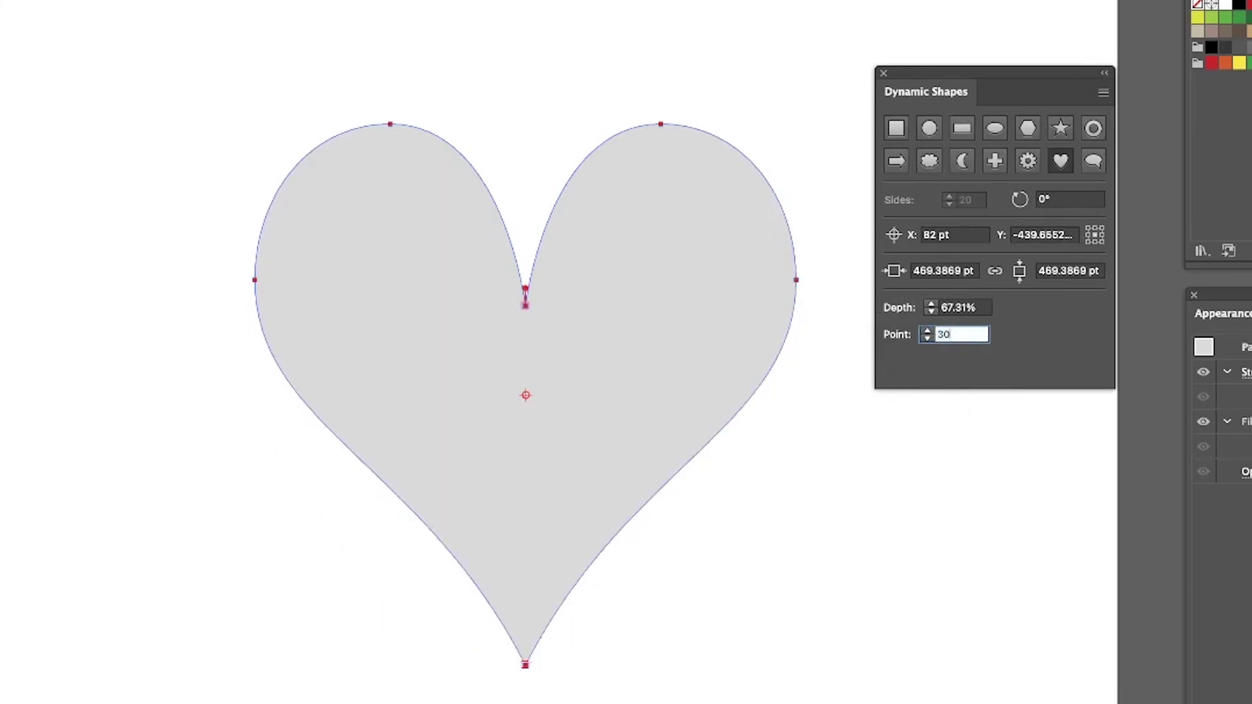
{"action": "key", "text": "Tab"}
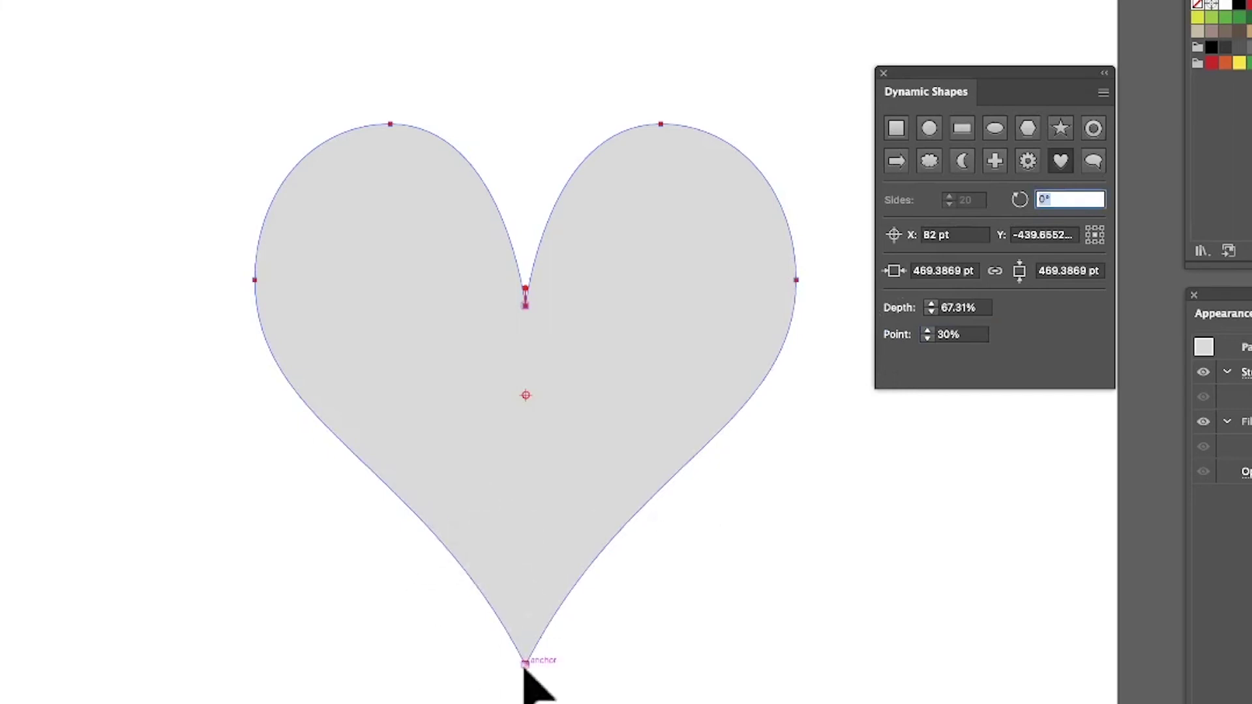
Step: Adjust the heart's bottom anchor to a point of about 31%, and set the point to 20%
{"action": "mouse_move", "coordinate": [525, 664]}
{"action": "left_mouse_down"}
{"action": "mouse_move", "coordinate": [525, 559]}
{"action": "mouse_move", "coordinate": [526, 664]}
{"action": "left_mouse_up"}
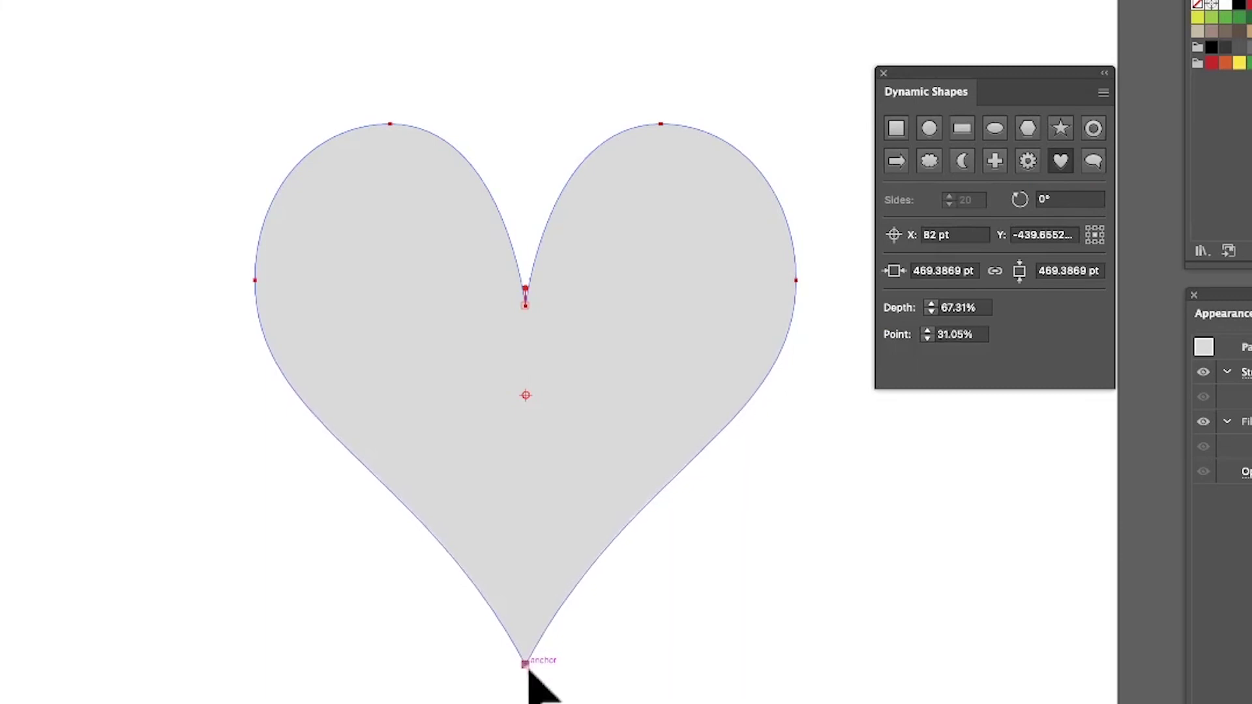
{"action": "left_click", "coordinate": [981, 335]}
{"action": "type", "text": "20"}
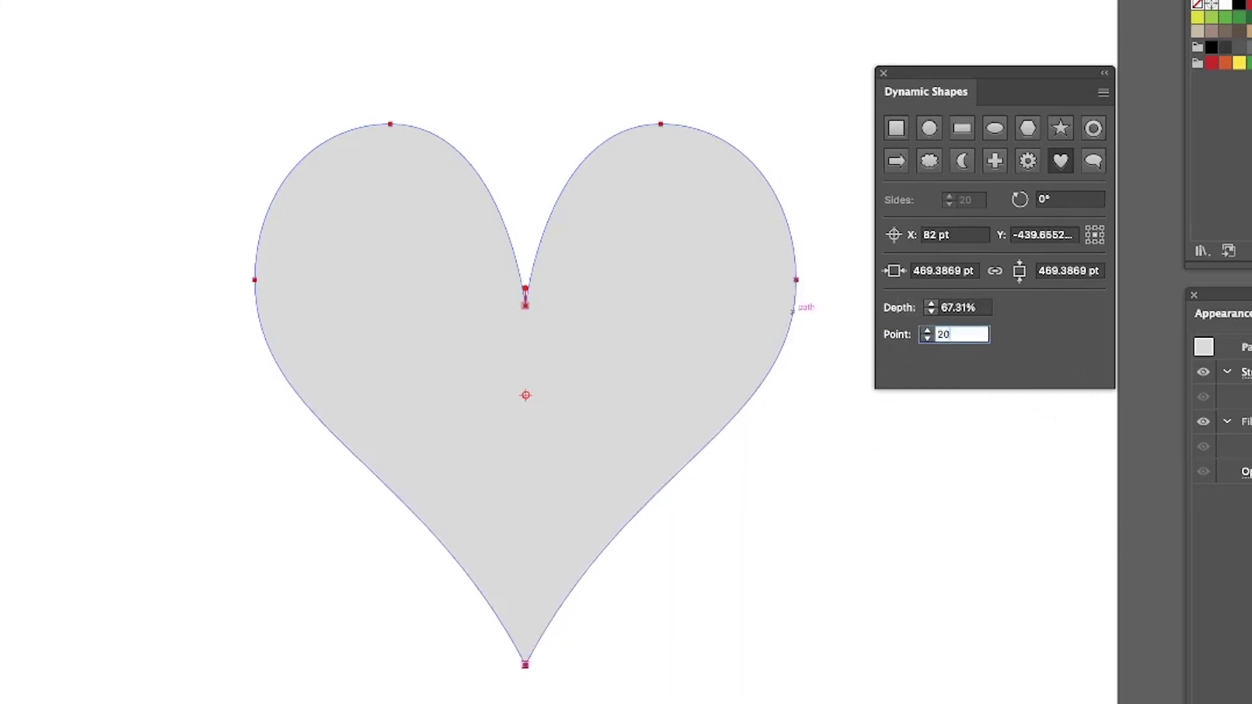
{"action": "key", "text": "Tab"}
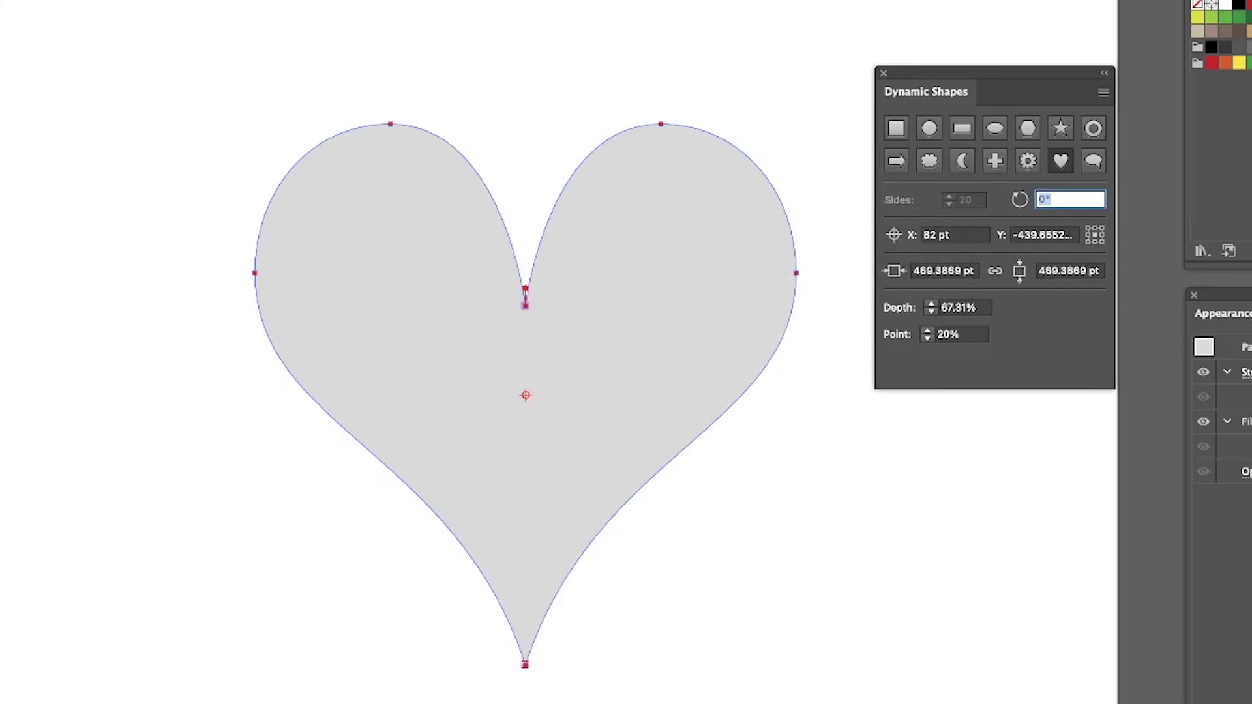
Step: Move the heart up and to the left with the Selection tool, reselect the Dynamic Shapes tool, and delete the heart
{"action": "left_click", "coordinate": [6, 89]}
{"action": "left_click_drag", "start_coordinate": [487, 360], "coordinate": [270, 230]}
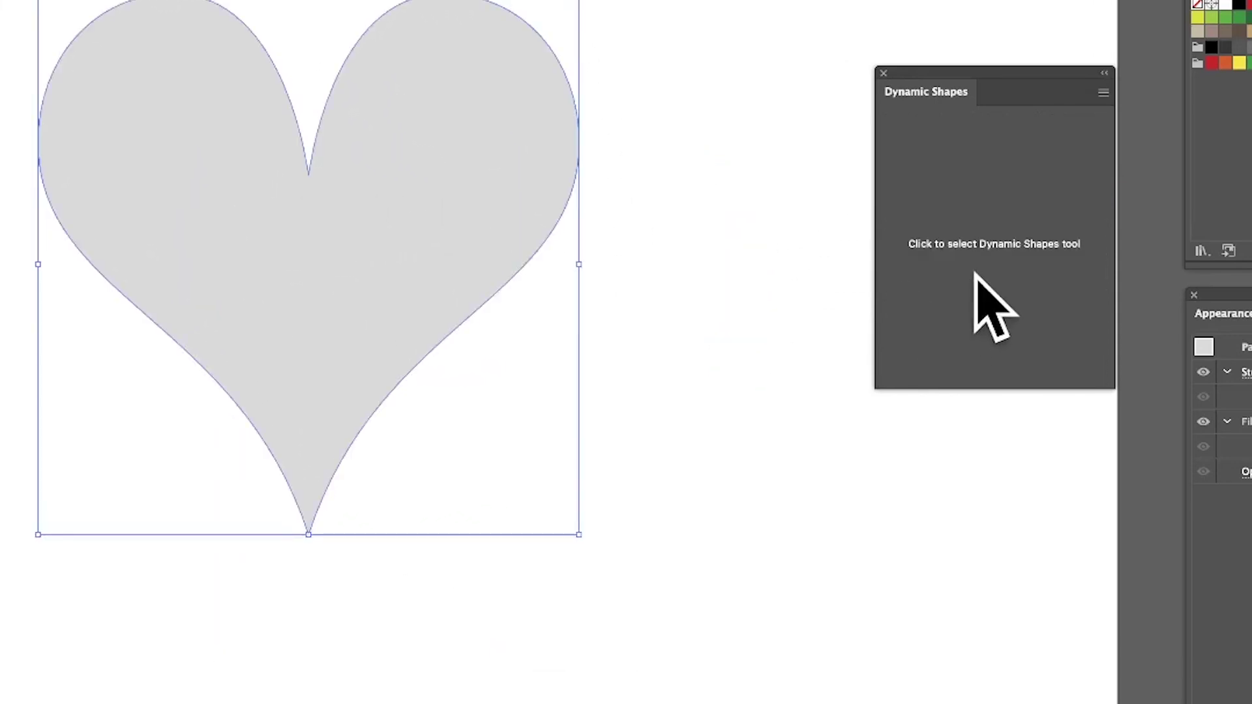
{"action": "left_click", "coordinate": [976, 274]}
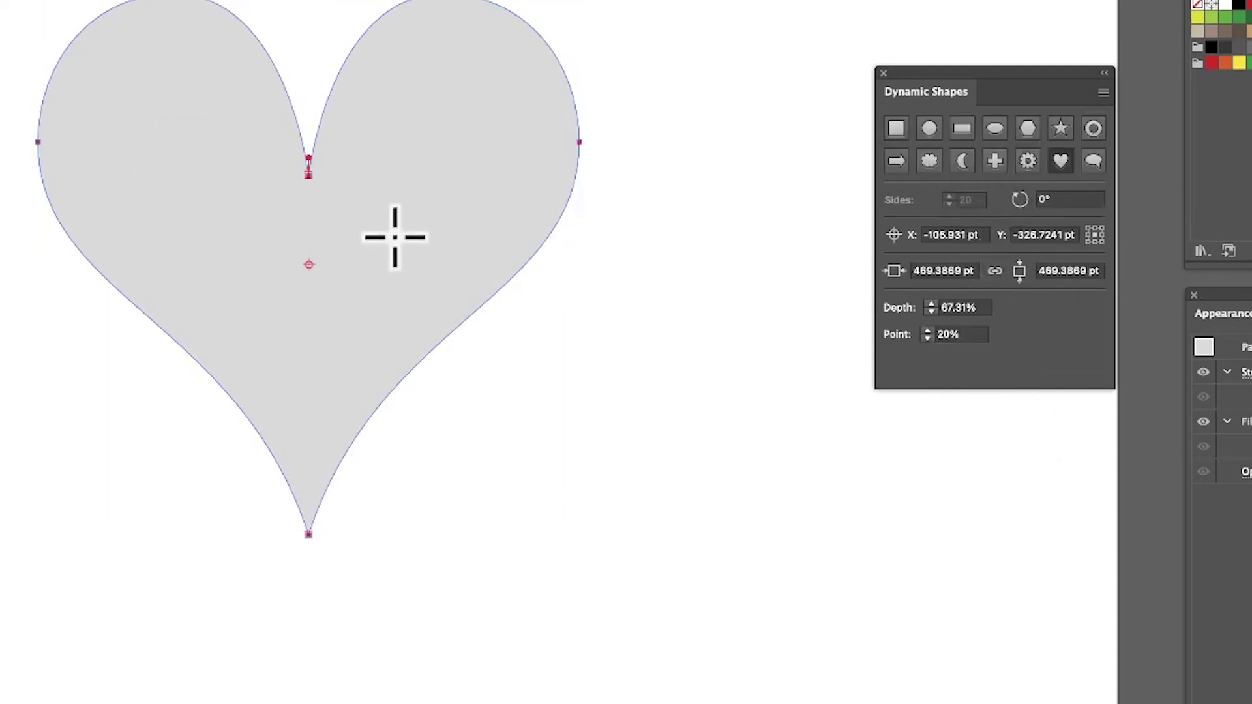
{"action": "key", "text": "Delete"}
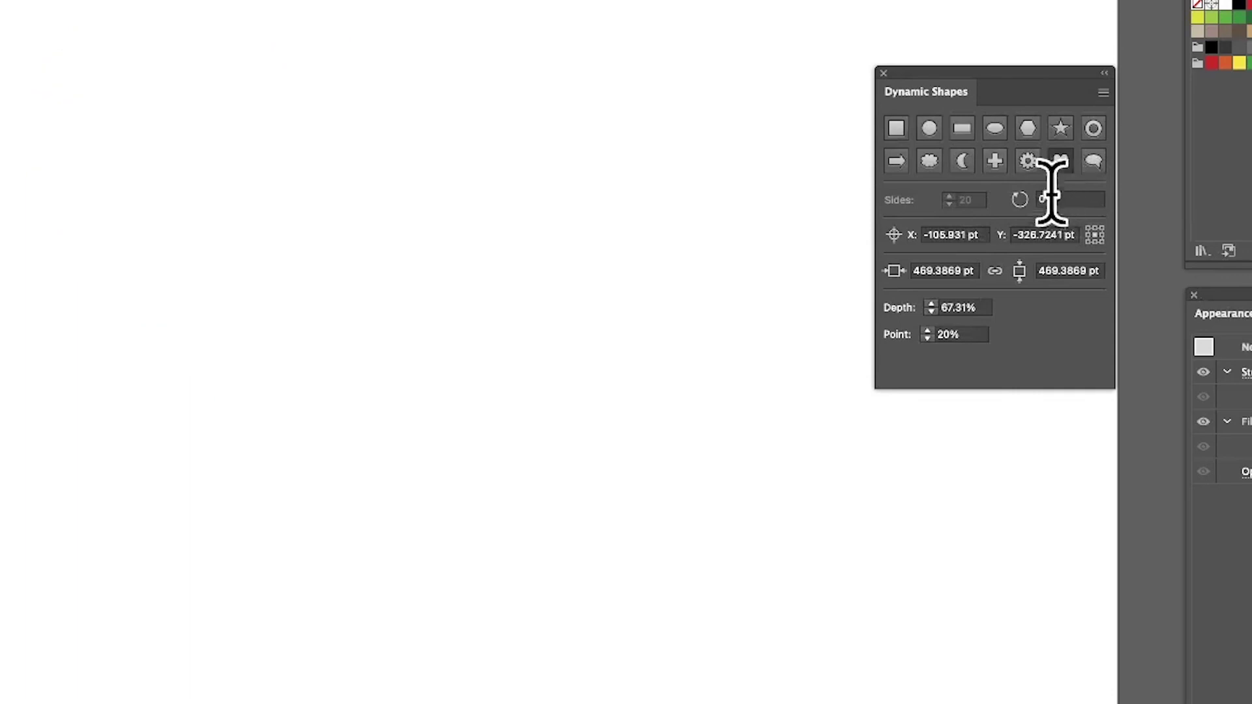
Step: Draw a dynamic speech bubble about 403 pt in size, rotated about 18°, and shift its tail tip to 100%
{"action": "left_click", "coordinate": [1094, 161]}
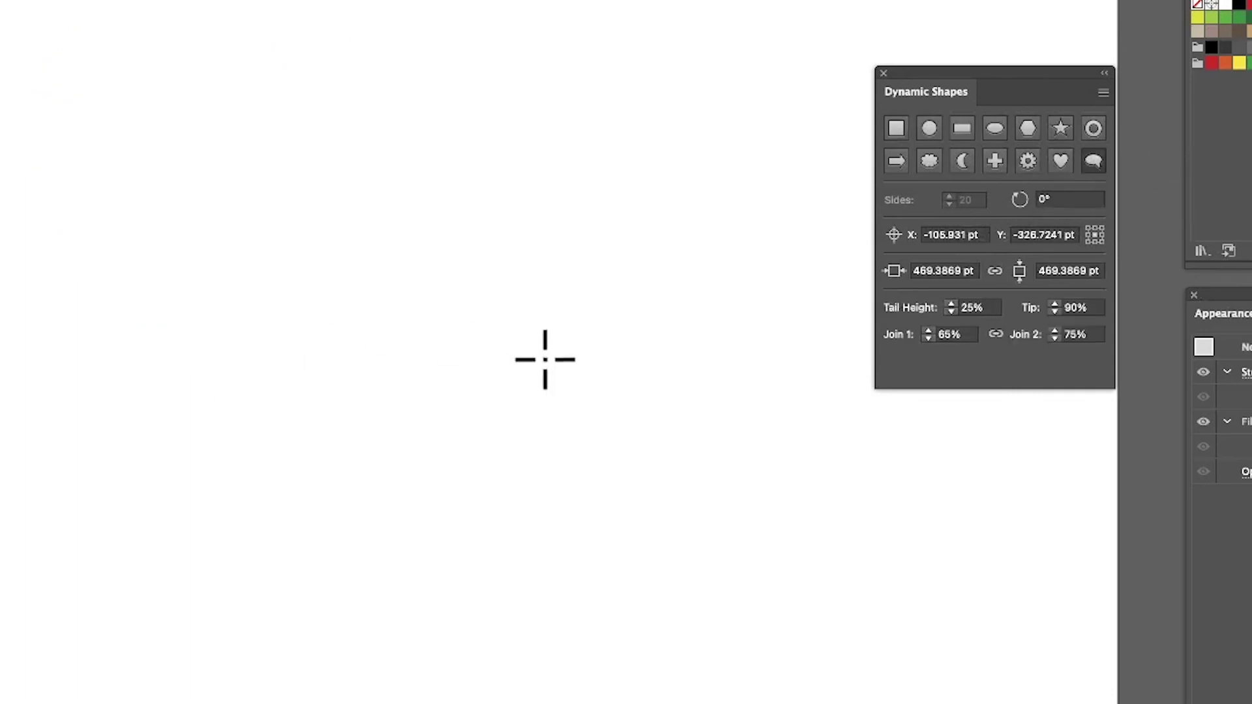
{"action": "left_click_drag", "start_coordinate": [522, 342], "coordinate": [597, 121]}
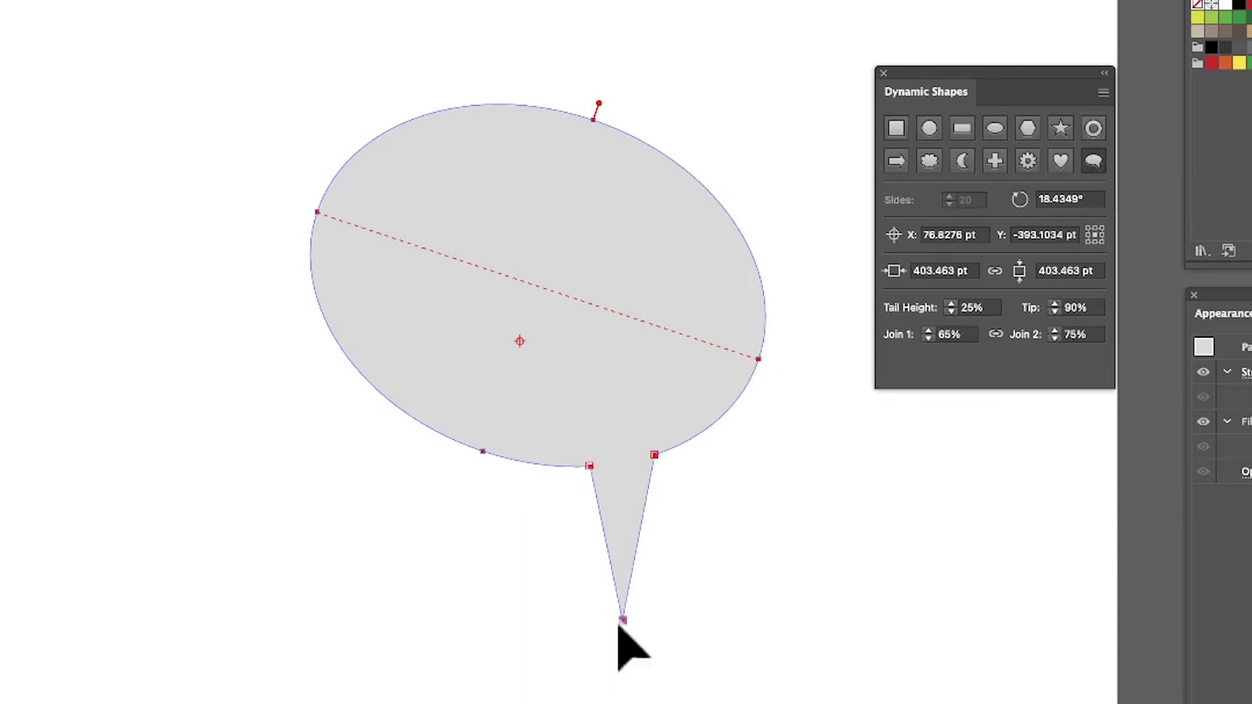
{"action": "left_click_drag", "start_coordinate": [621, 620], "coordinate": [744, 584]}
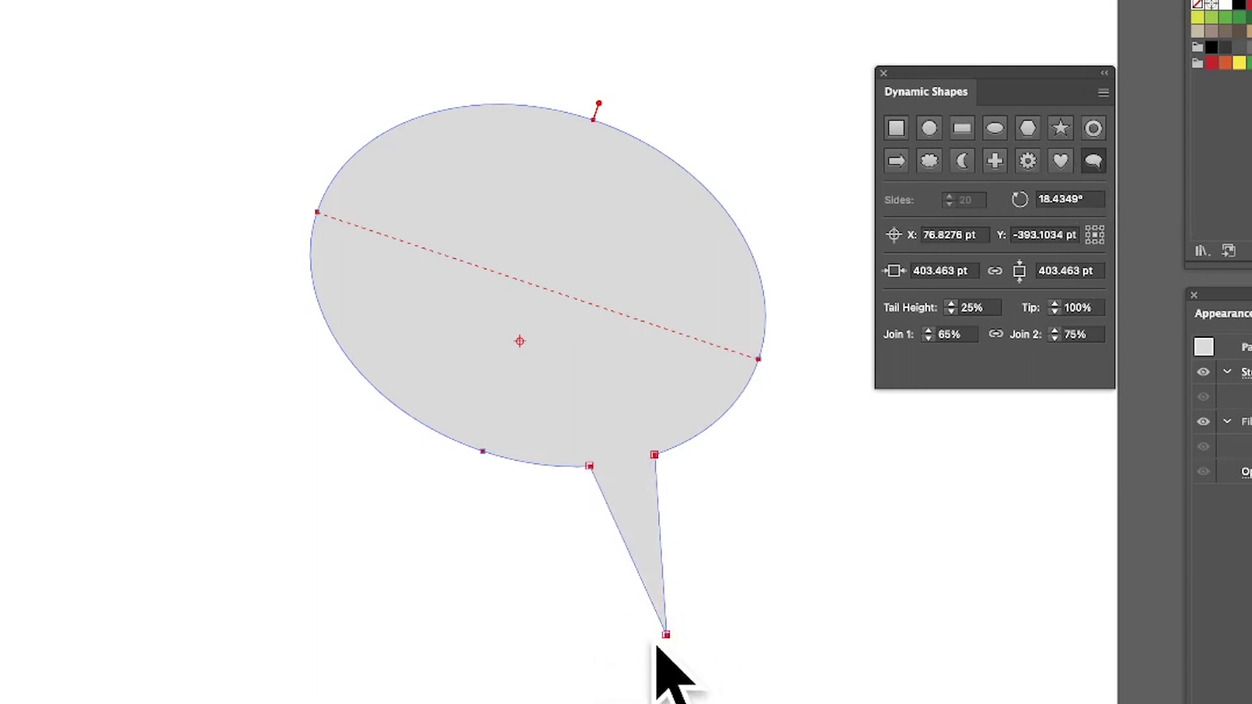
Step: Move the tail's joins to about 70% and 80%, and enlarge the speech bubble to about 450 pt, rotated about 25°
{"action": "left_click_drag", "start_coordinate": [654, 446], "coordinate": [761, 368]}
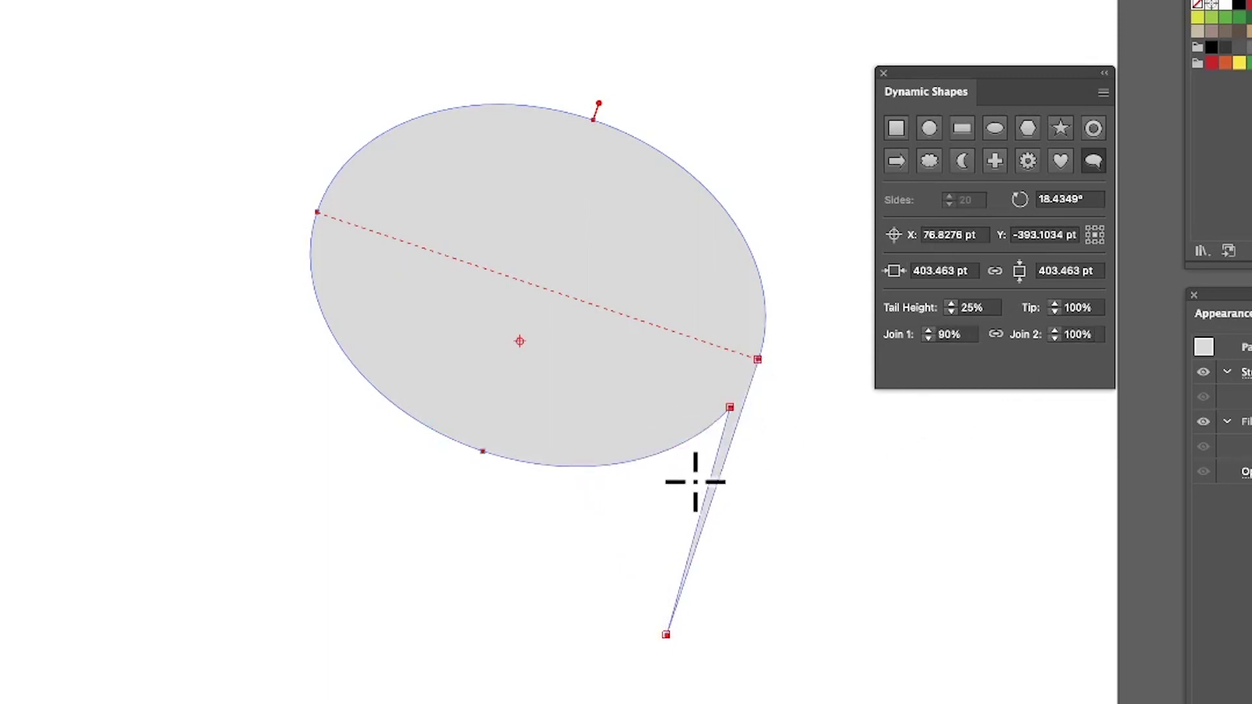
{"action": "left_click_drag", "start_coordinate": [729, 410], "coordinate": [596, 476]}
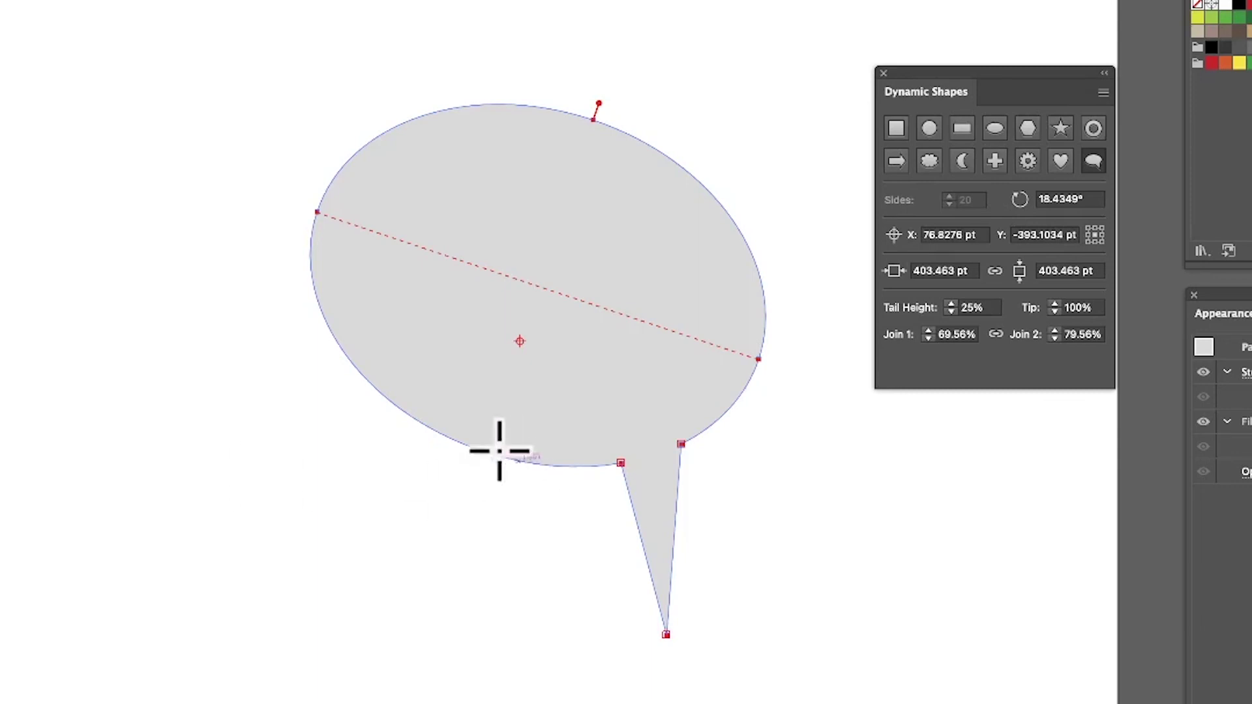
{"action": "mouse_move", "coordinate": [484, 454]}
{"action": "left_mouse_down"}
{"action": "mouse_move", "coordinate": [503, 414]}
{"action": "mouse_move", "coordinate": [480, 480]}
{"action": "mouse_move", "coordinate": [481, 456]}
{"action": "left_mouse_up"}
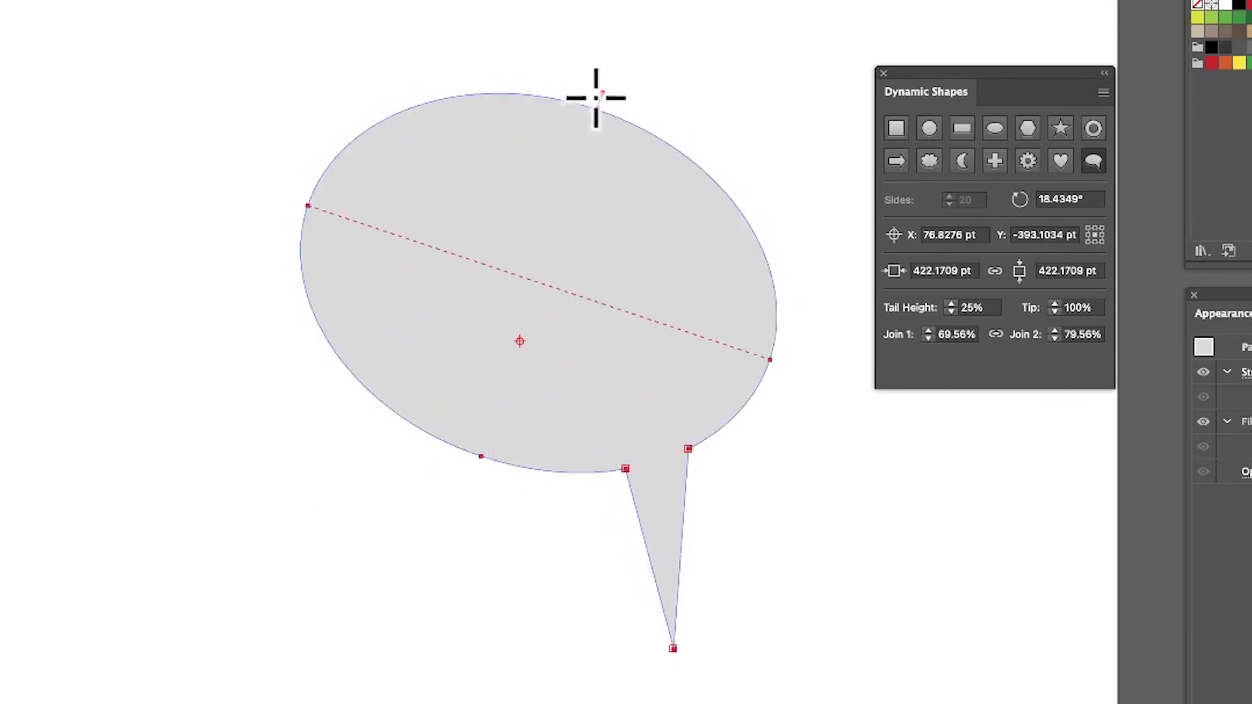
{"action": "left_click_drag", "start_coordinate": [597, 97], "coordinate": [628, 62]}
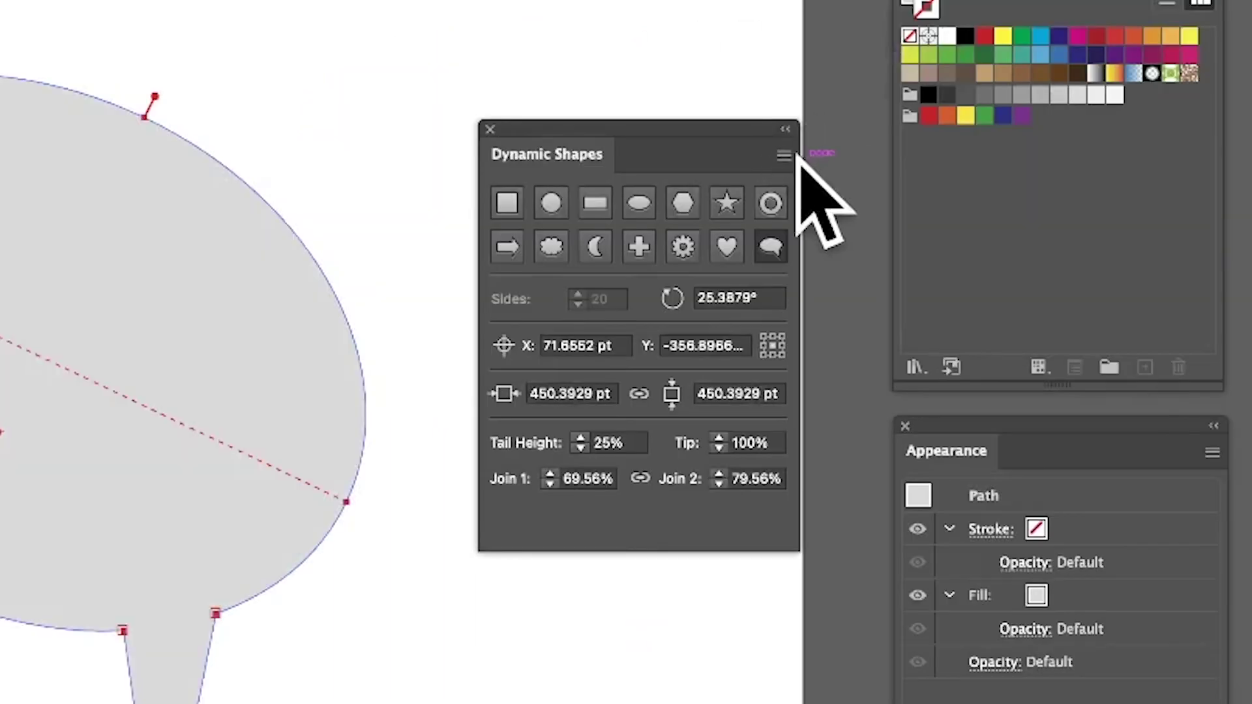
Step: Remove the dynamic status from the speech bubble without keeping corners, and open the tail height value for editing
{"action": "left_click", "coordinate": [1103, 92]}
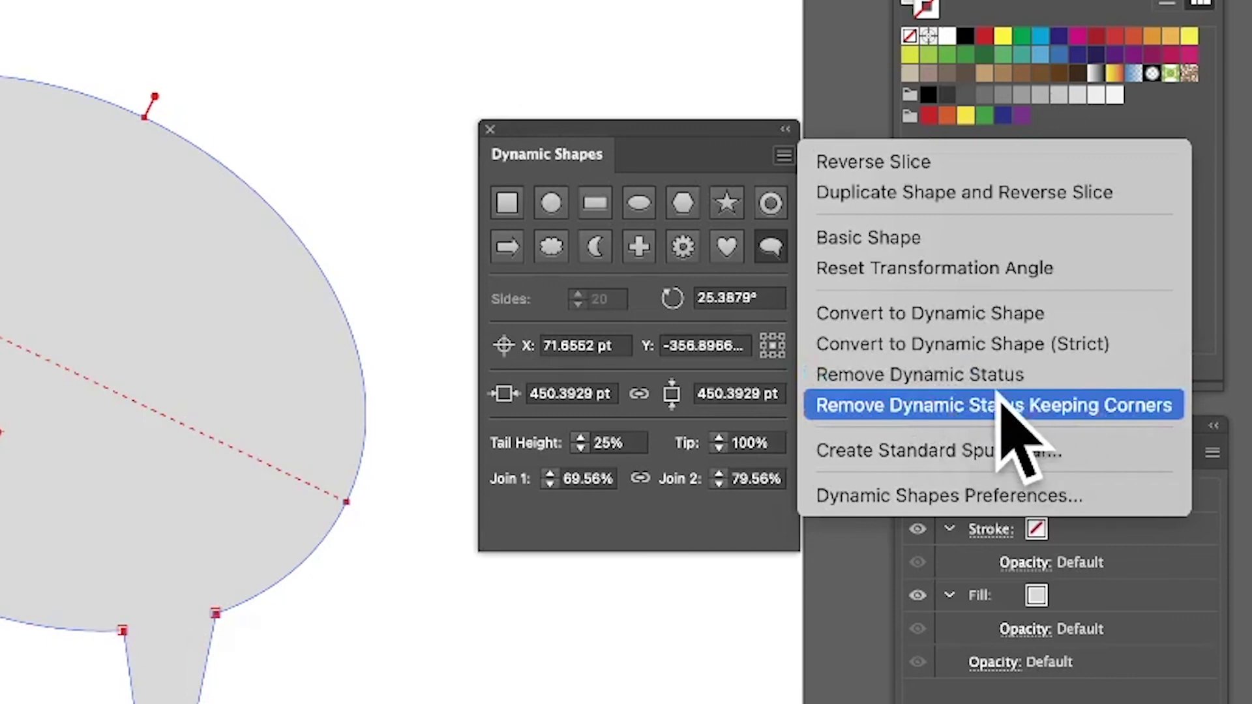
{"action": "left_click", "coordinate": [932, 375]}
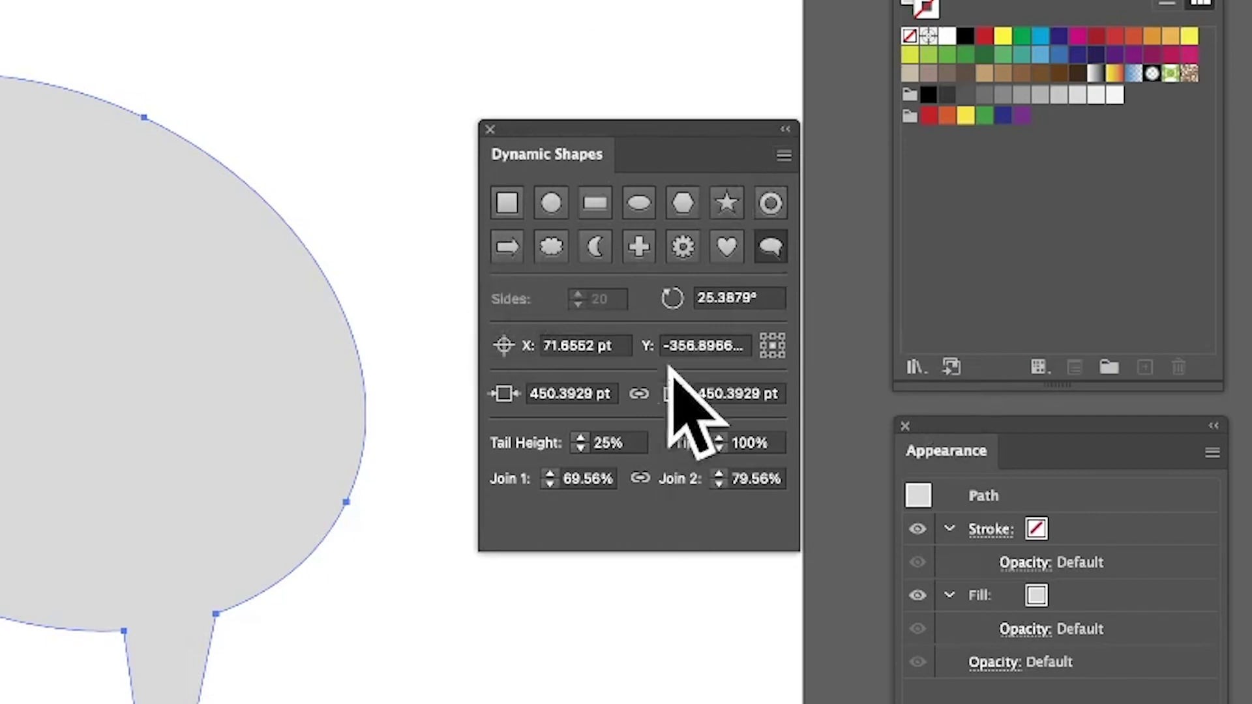
{"action": "left_click", "coordinate": [639, 442]}
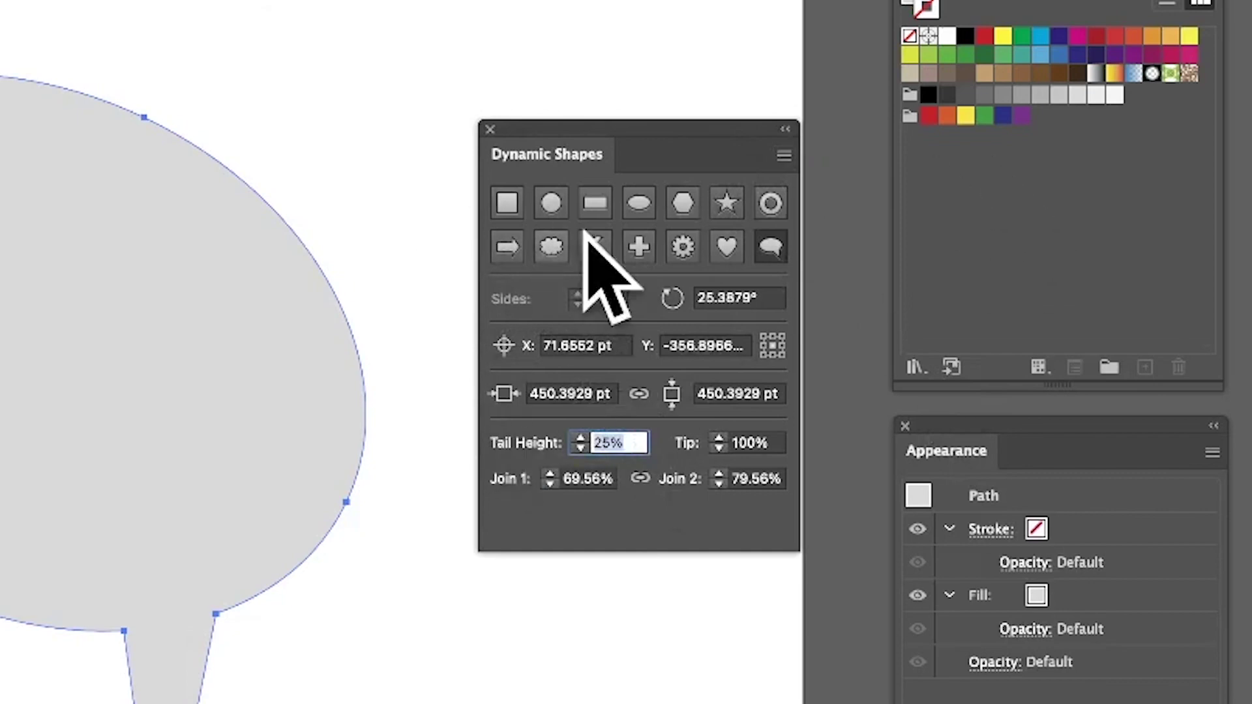